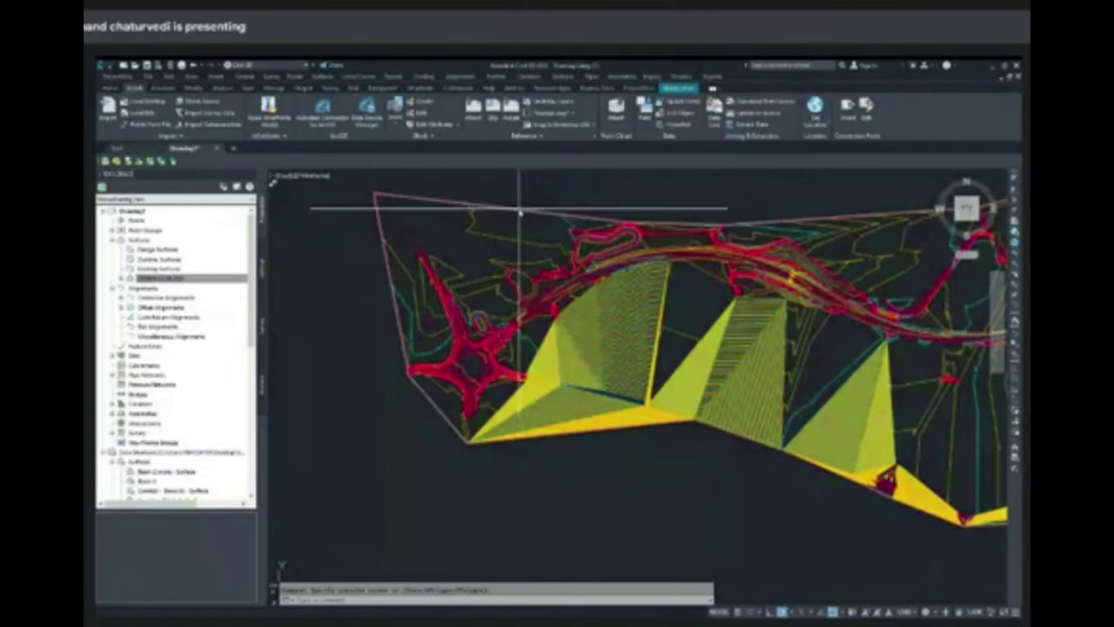
# Show the contoured road surface in the Object Viewer with the Shaded visual style
pyautogui.click(519, 210)
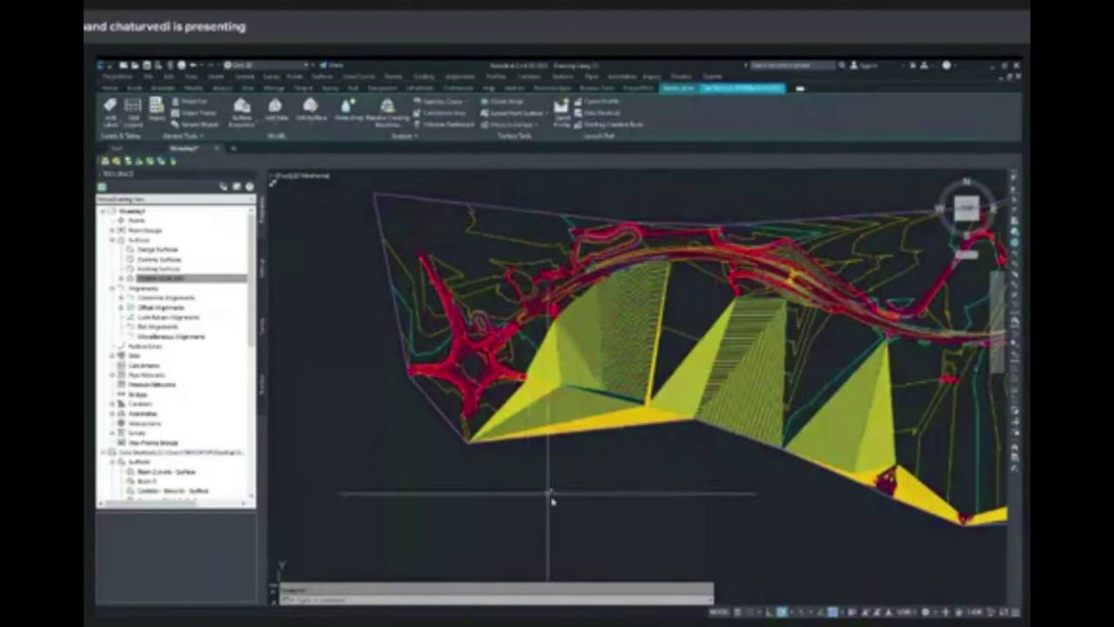
pyautogui.press('Escape')
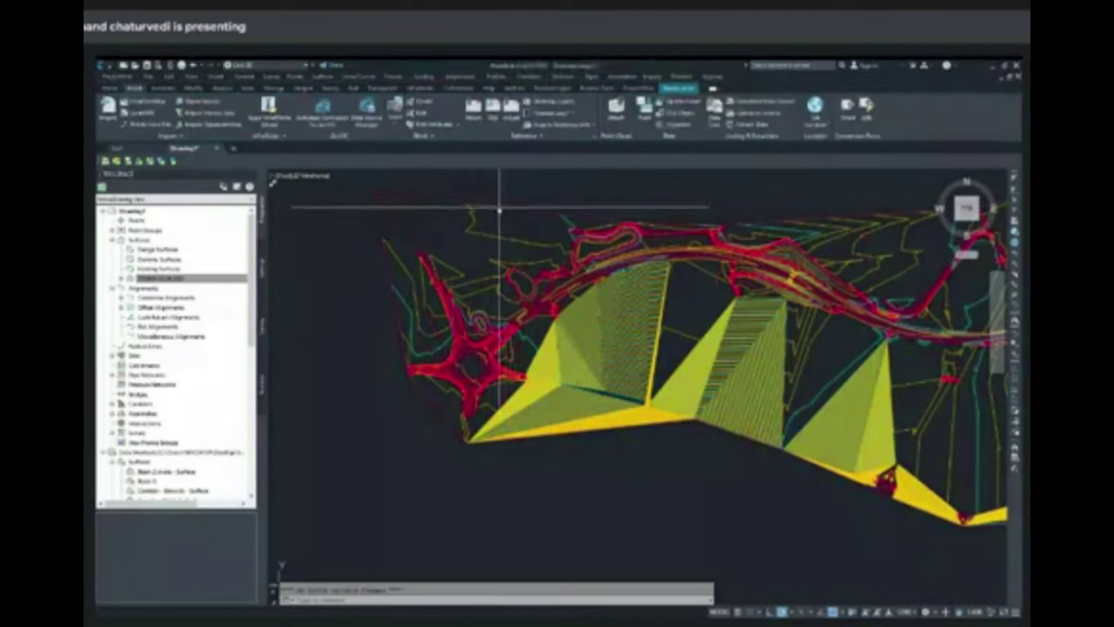
pyautogui.click(499, 210)
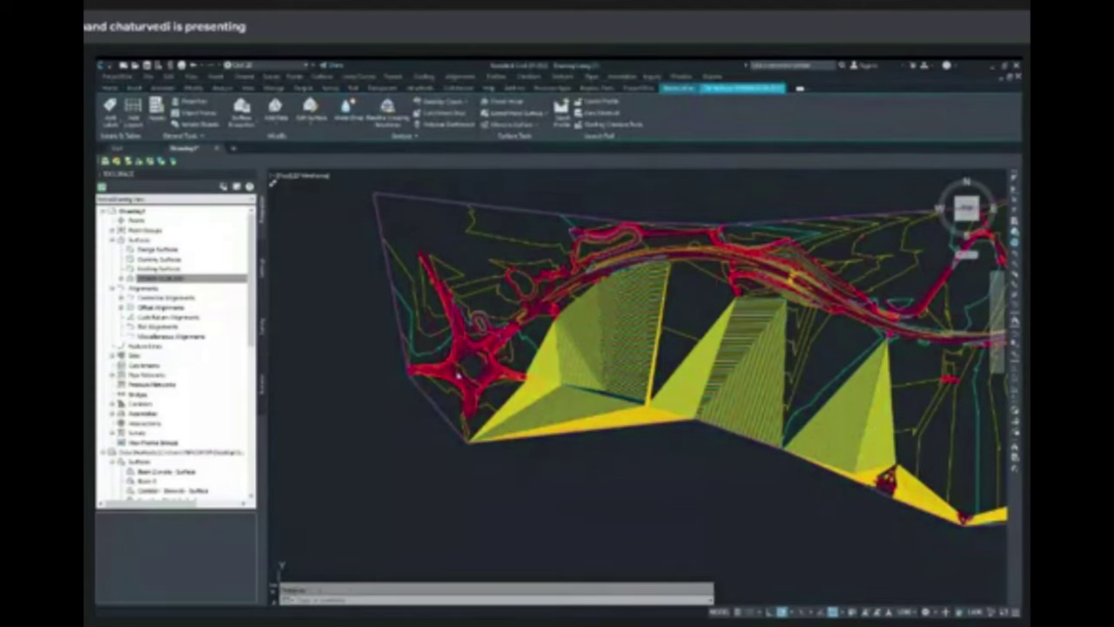
pyautogui.press('Escape')
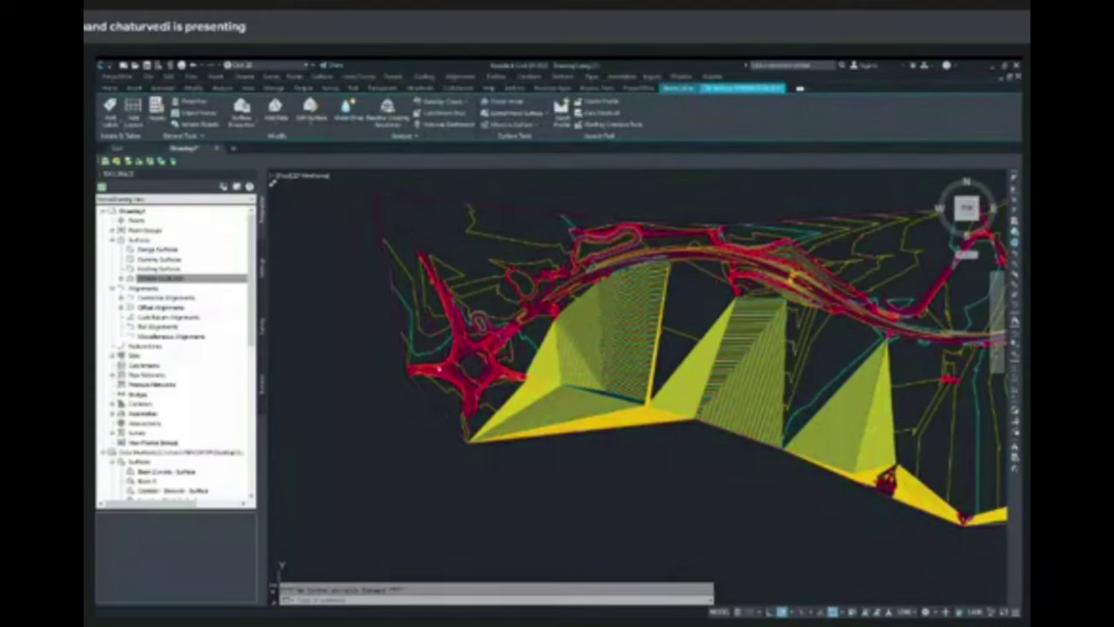
pyautogui.click(380, 213)
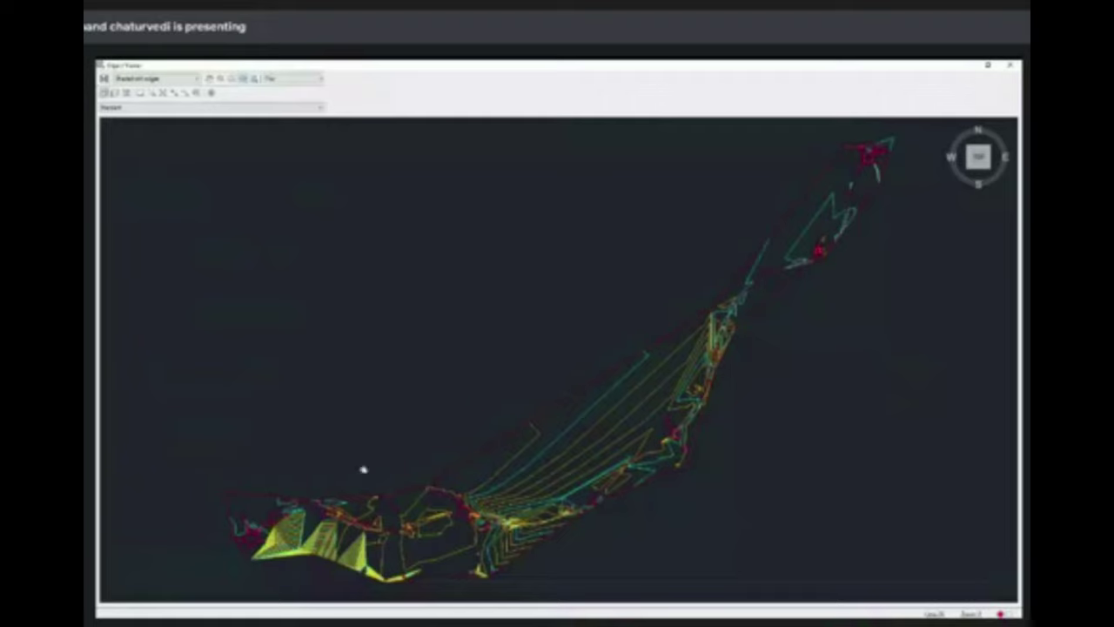
pyautogui.moveTo(364, 467); pyautogui.dragTo(438, 291, button='middle')
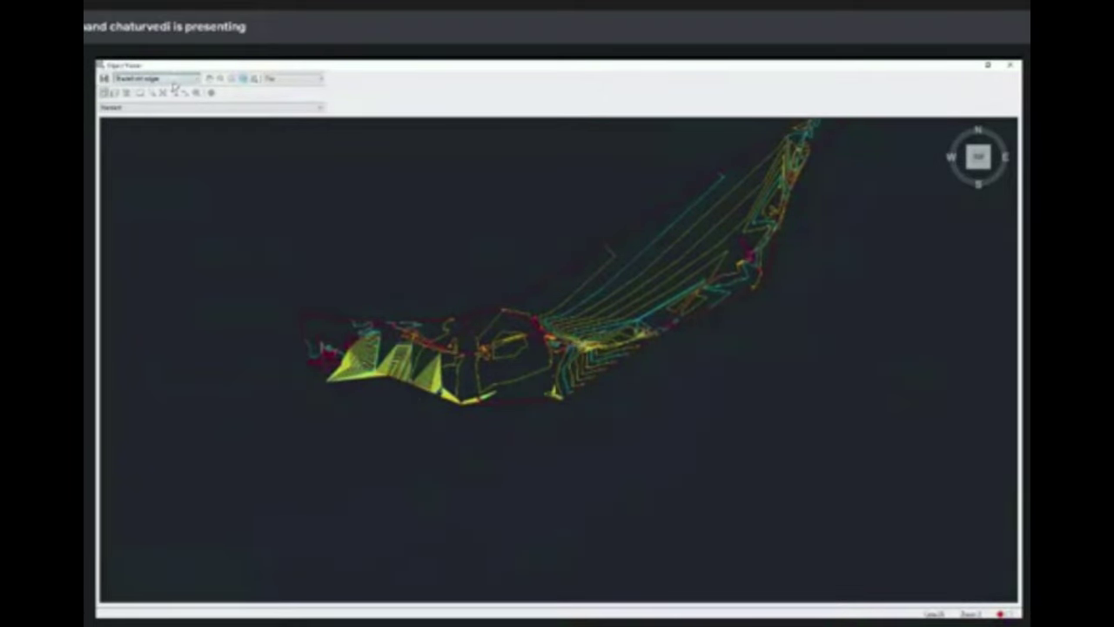
pyautogui.click(118, 118)
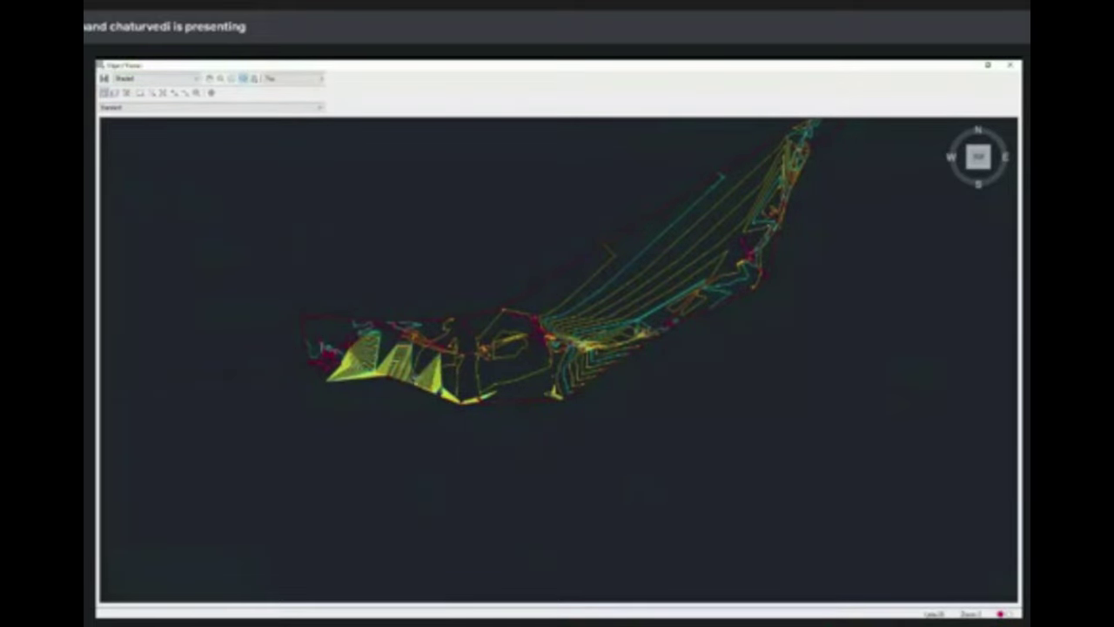
# Examine the surface's contours along the road corridor in the Object Viewer, both close up and as a whole
pyautogui.scroll(2, 466, 377)
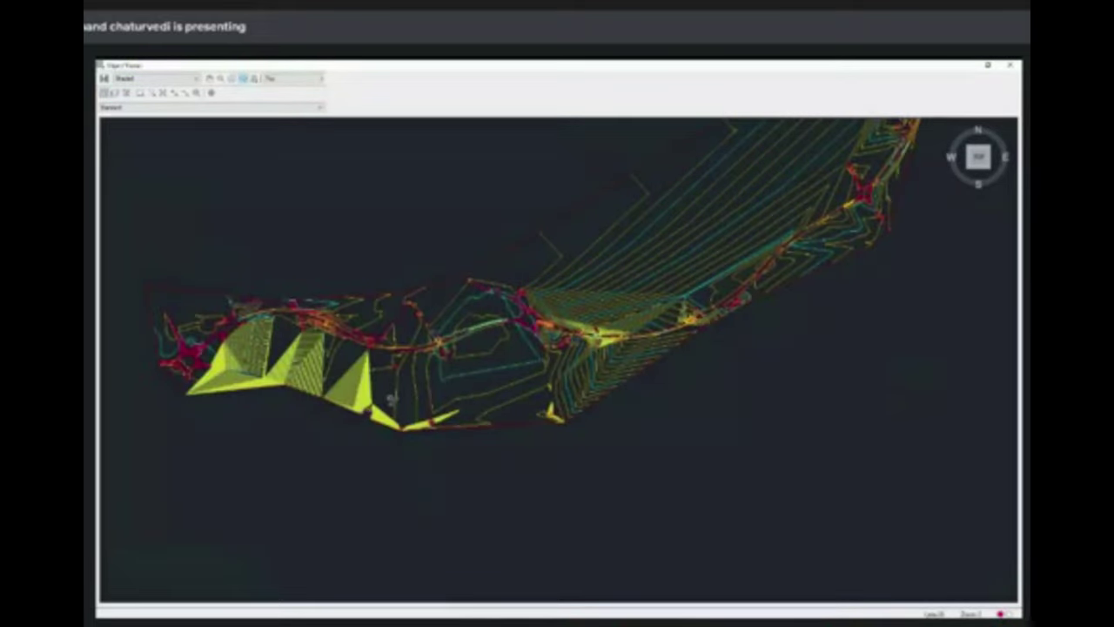
pyautogui.scroll(3, 391, 398)
pyautogui.scroll(1, 503, 358)
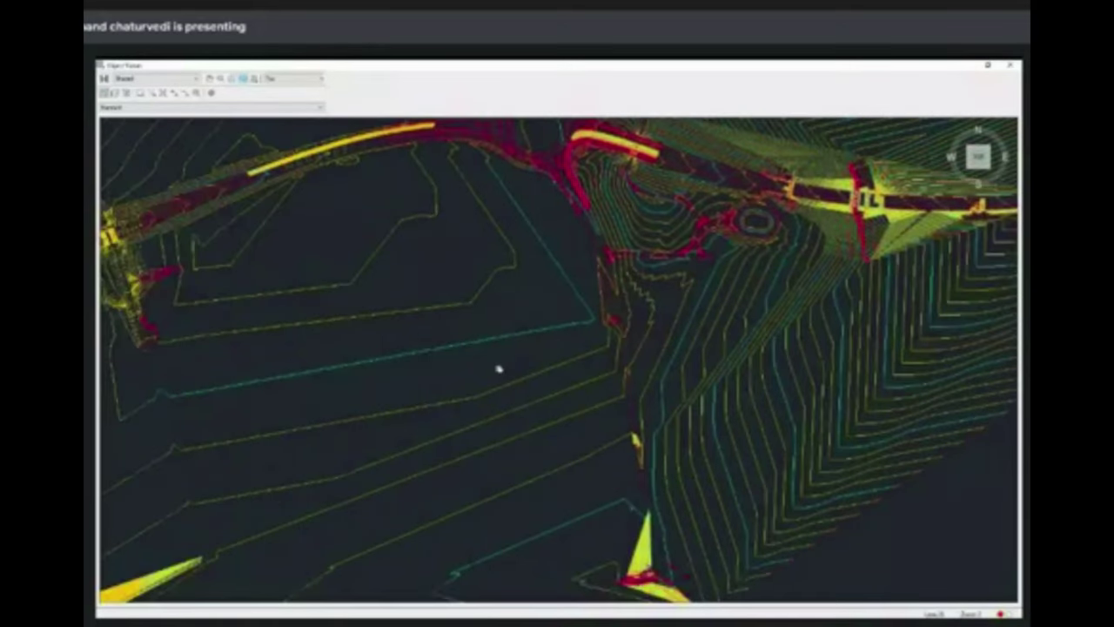
pyautogui.scroll(-5, 503, 371)
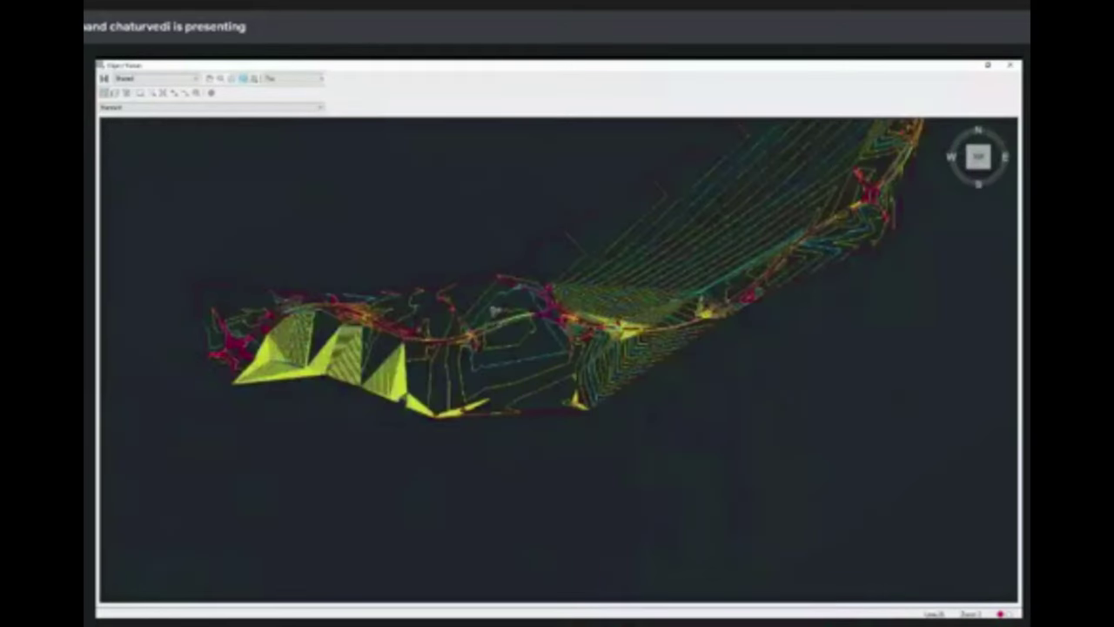
pyautogui.scroll(1, 495, 314)
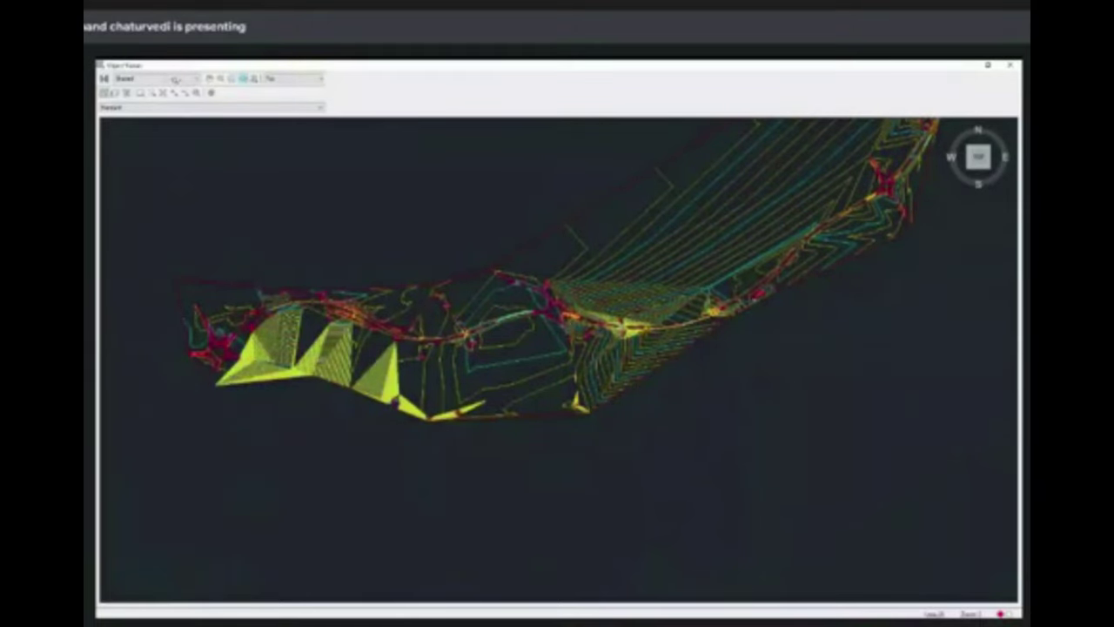
pyautogui.scroll(1, 176, 79)
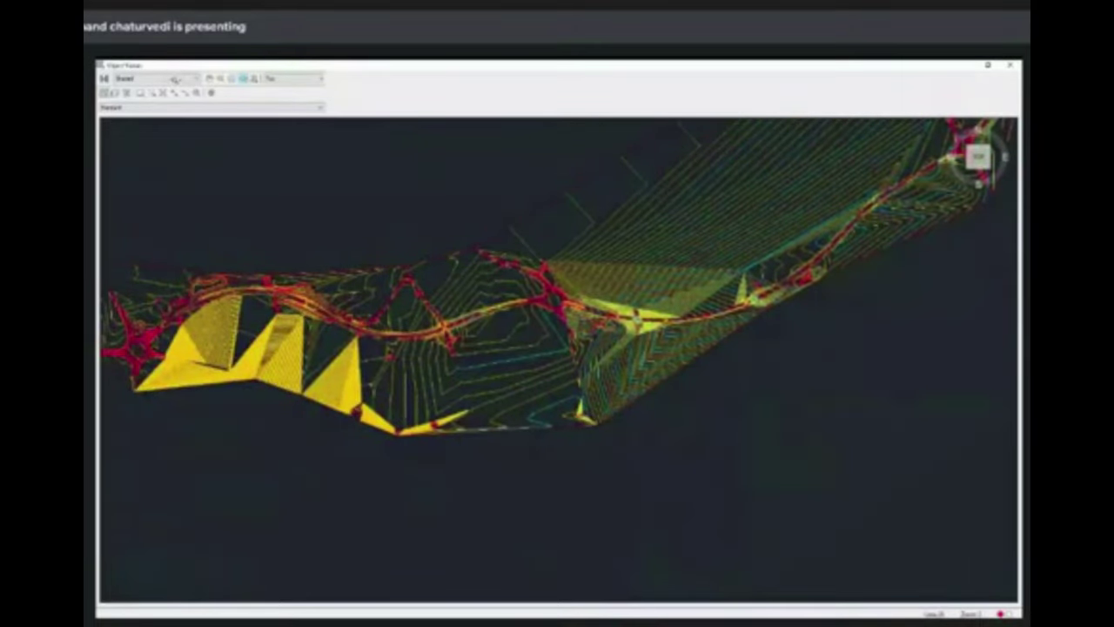
pyautogui.scroll(1, 175, 79)
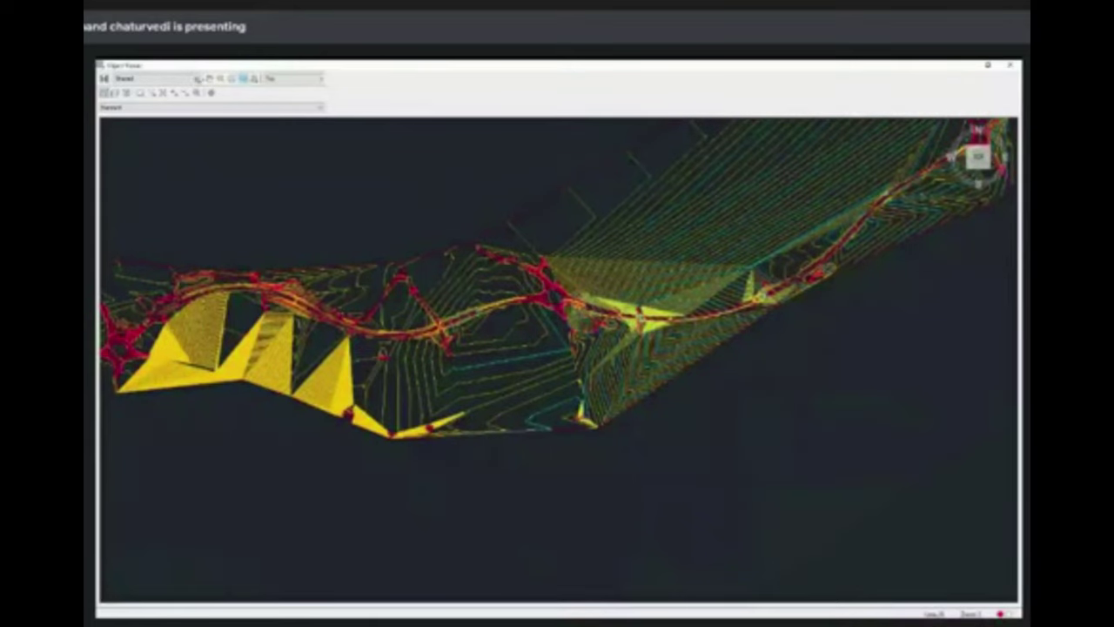
pyautogui.moveTo(201, 101)
pyautogui.mouseDown(button='middle')
pyautogui.moveTo(185, 78)
pyautogui.moveTo(198, 96)
pyautogui.mouseUp(button='middle')
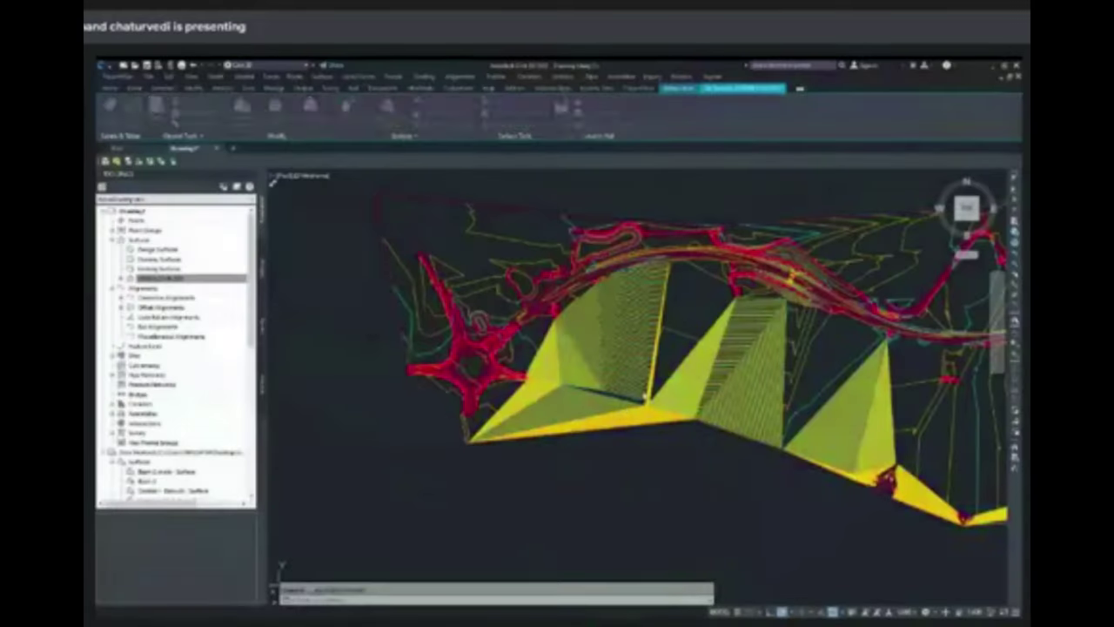
# Change the selected surface's style to Border in its surface properties and apply it
pyautogui.click(626, 404)
pyautogui.click(690, 321)
pyautogui.click(684, 303)
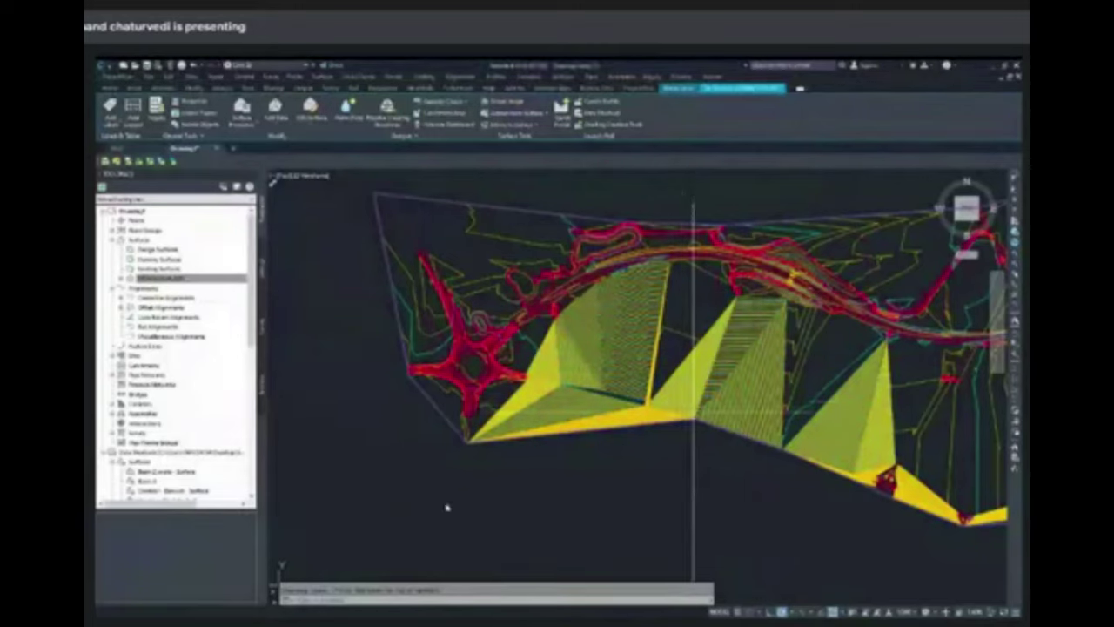
pyautogui.click(165, 278)
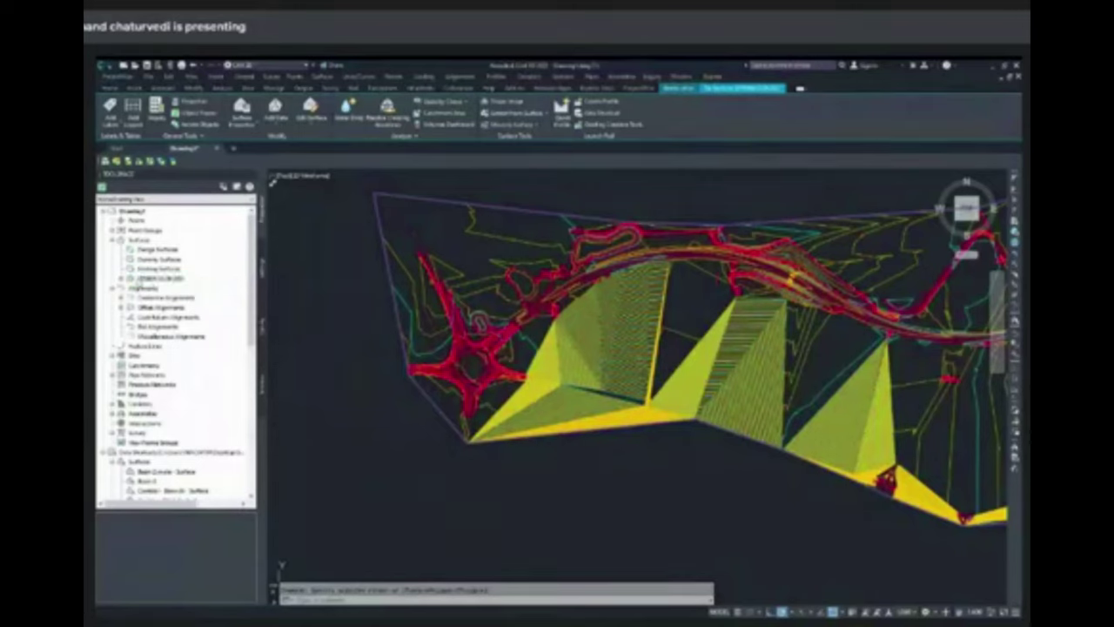
pyautogui.click(148, 278)
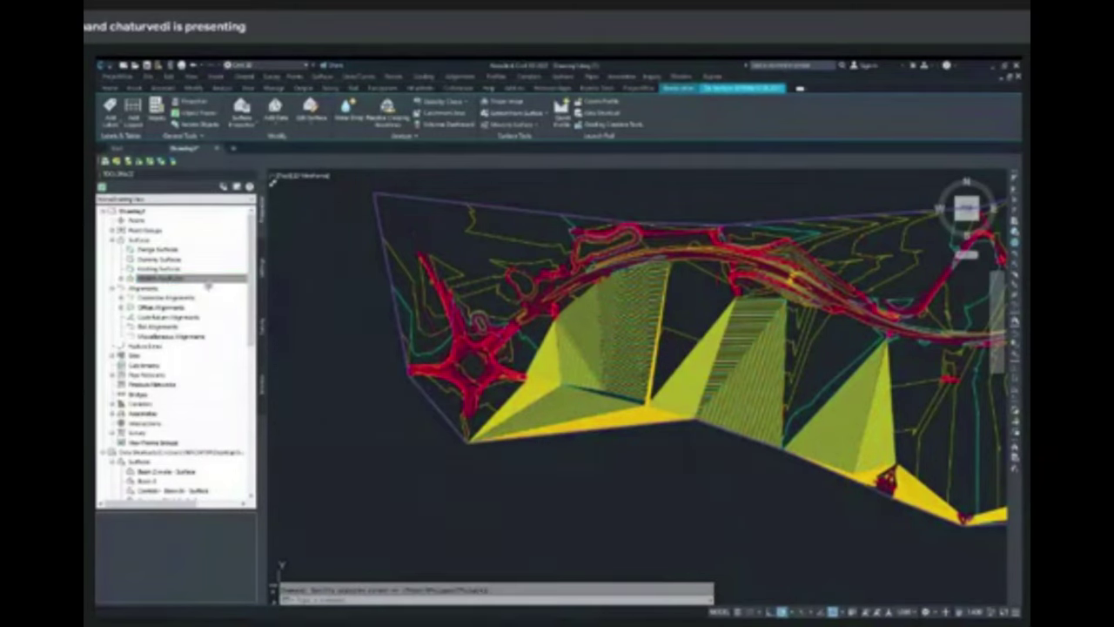
pyautogui.click(514, 287)
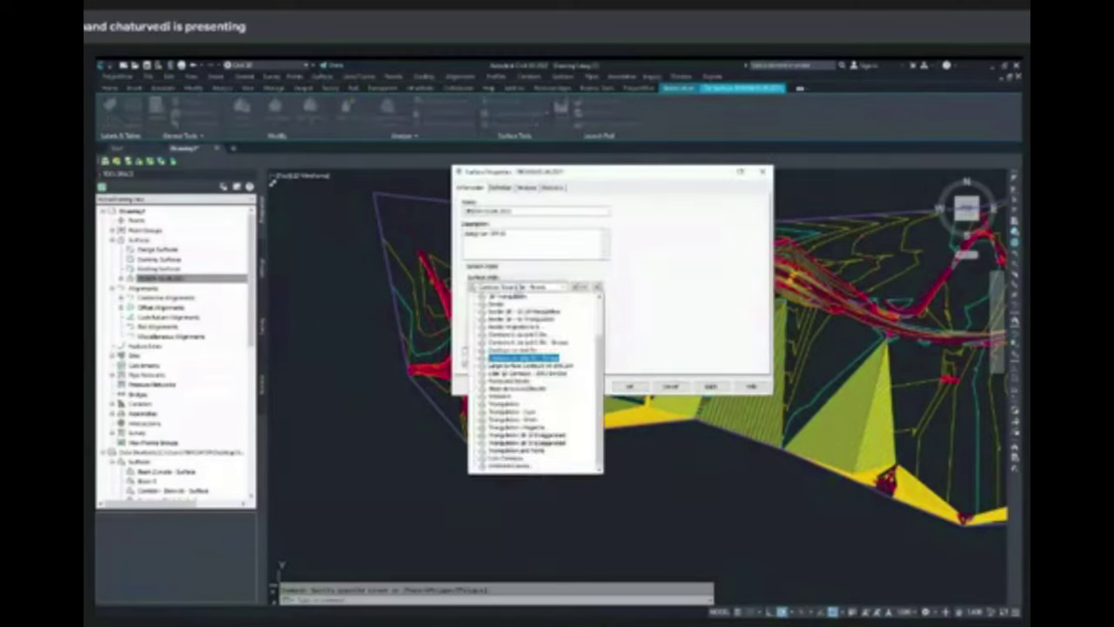
pyautogui.click(504, 304)
pyautogui.click(496, 303)
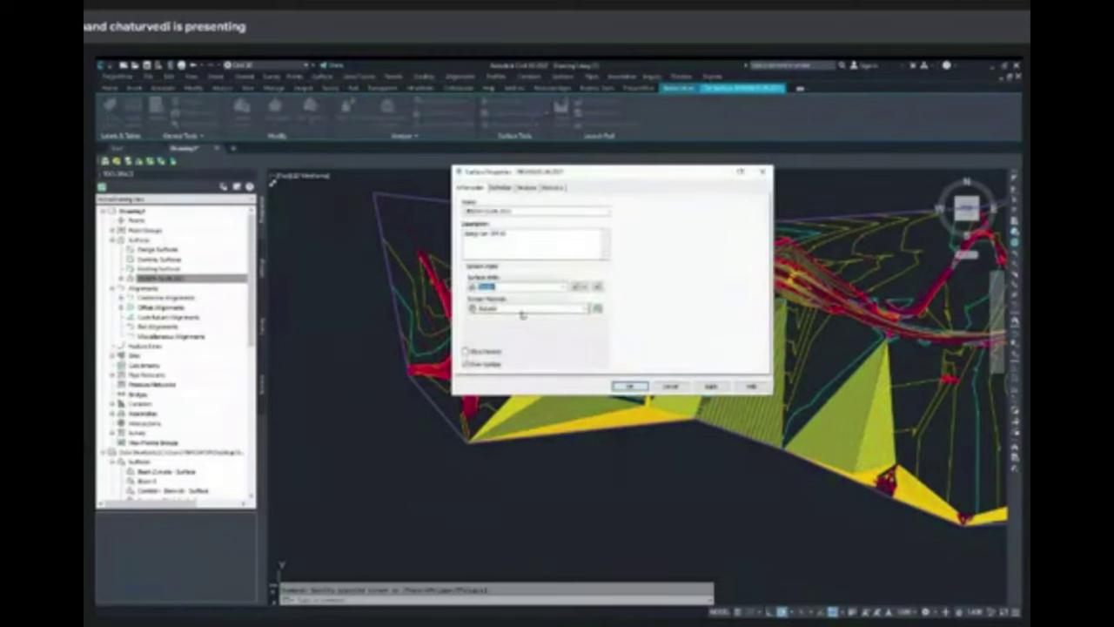
pyautogui.click(719, 386)
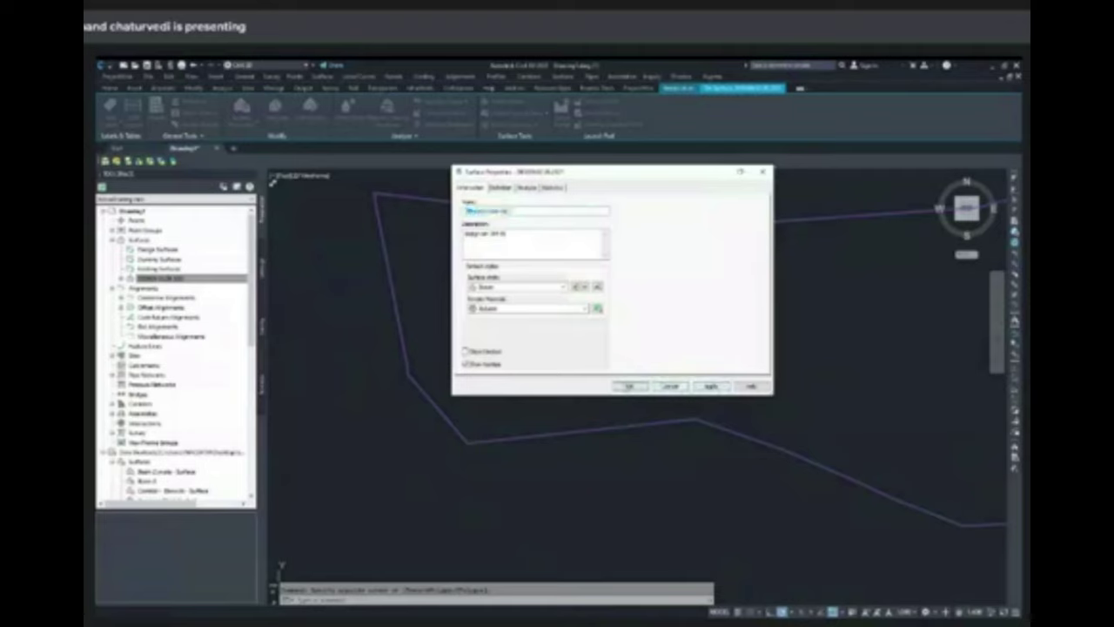
pyautogui.click(627, 385)
pyautogui.scroll(-1, 561, 337)
pyautogui.scroll(6, 559, 343)
pyautogui.scroll(-2, 660, 329)
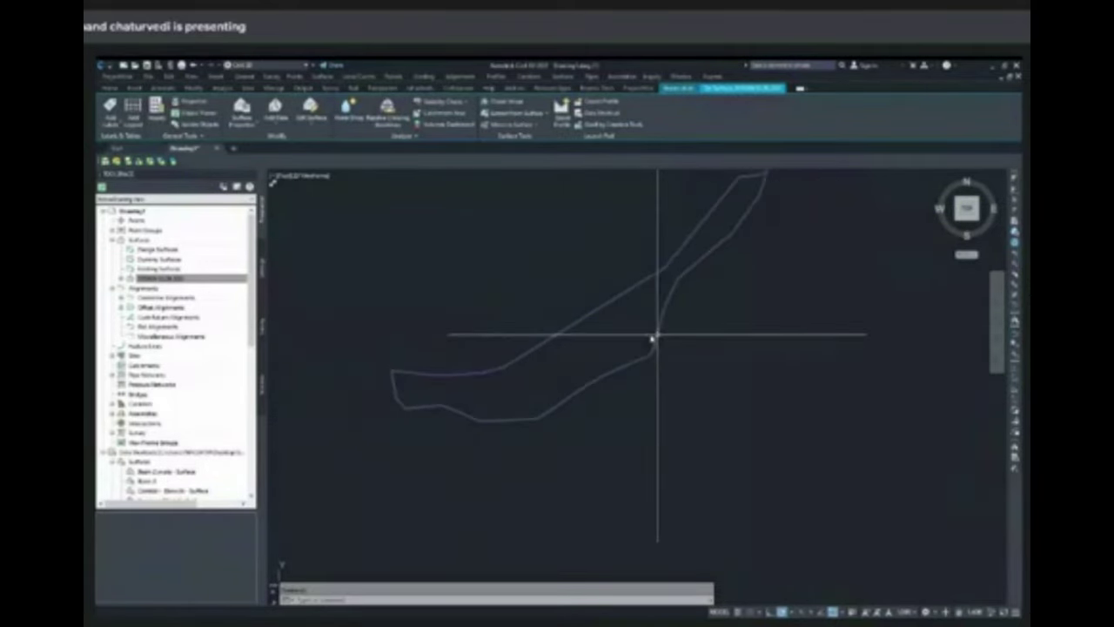
pyautogui.click(165, 278)
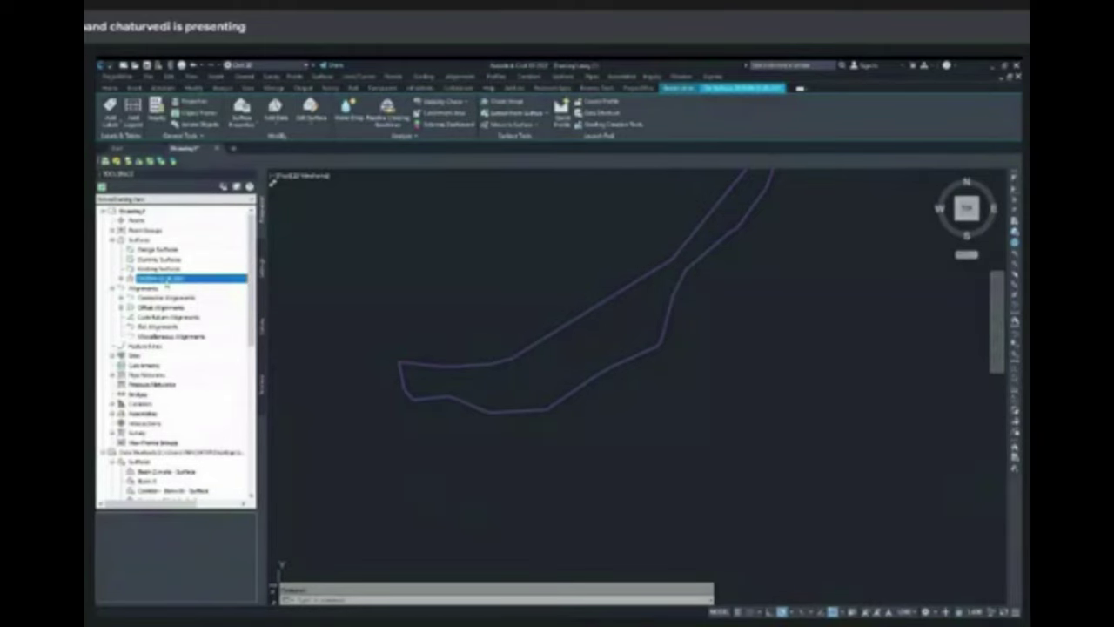
pyautogui.click(213, 287)
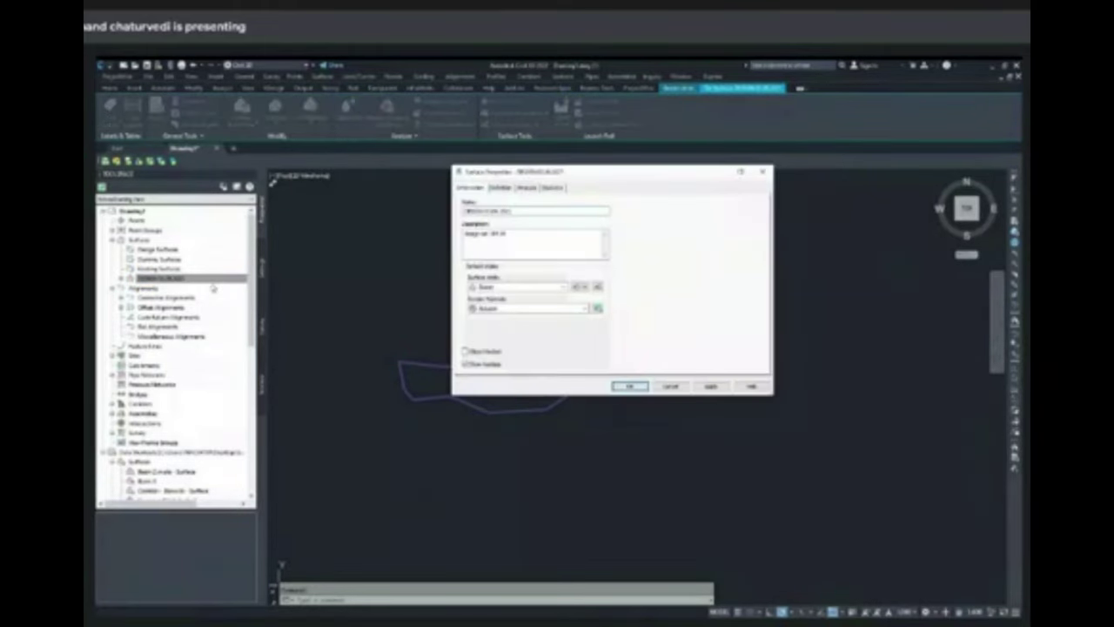
pyautogui.doubleClick(498, 211)
pyautogui.click(498, 212)
pyautogui.moveTo(514, 210); pyautogui.dragTo(441, 217)
pyautogui.press('BackSpace')
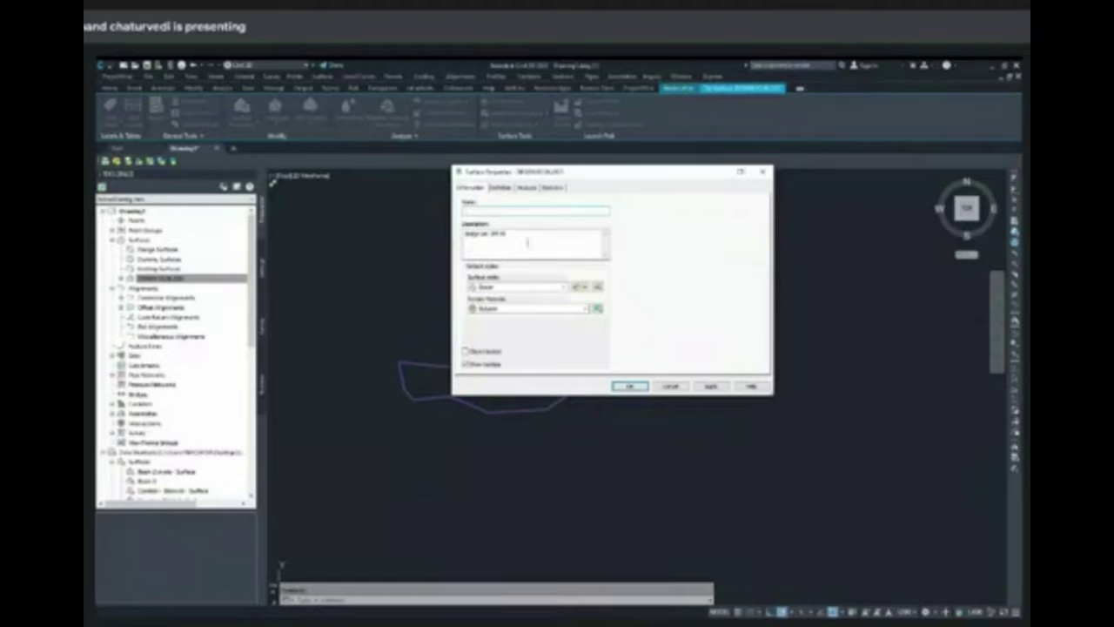
pyautogui.click(536, 366)
pyautogui.click(494, 212)
pyautogui.click(670, 386)
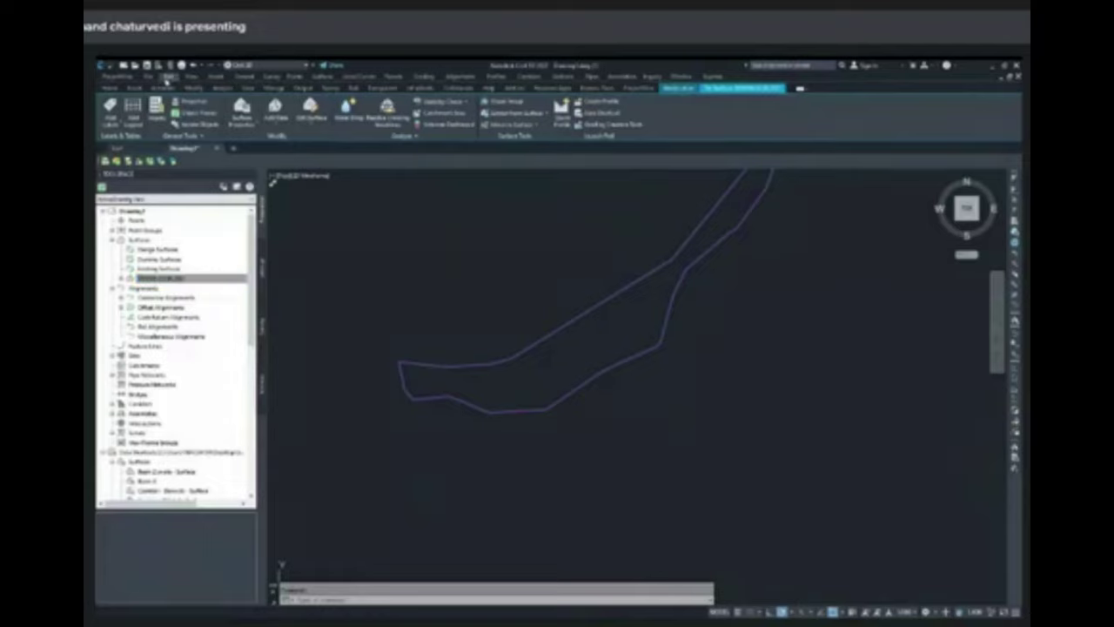
pyautogui.click(135, 88)
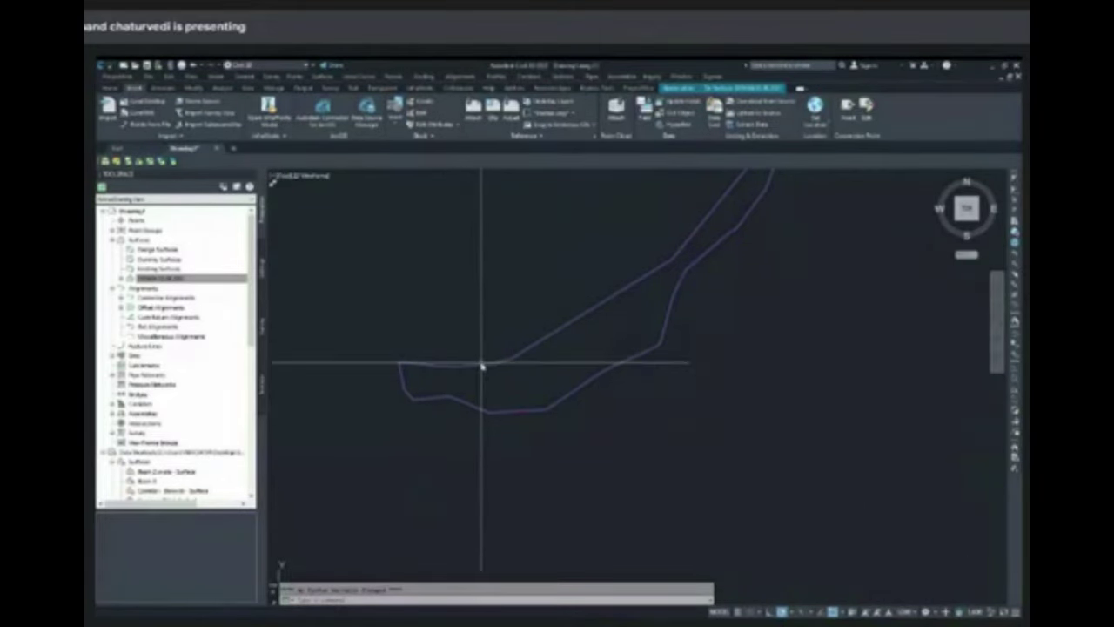
pyautogui.click(525, 353)
pyautogui.click(513, 345)
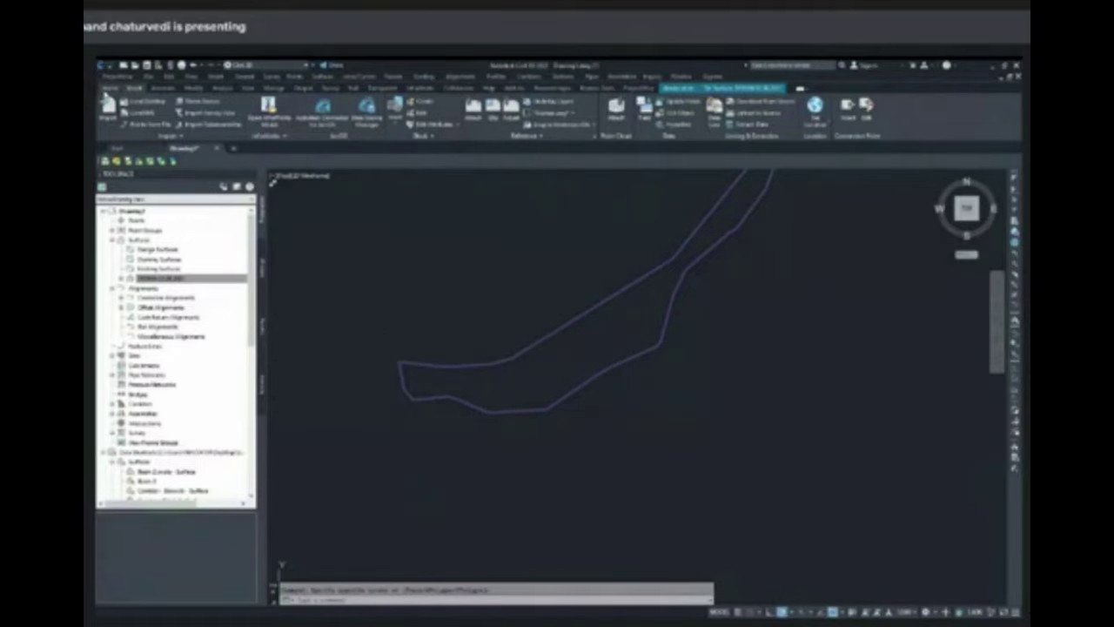
# Start a new alignment with the Alignment Creation Tools and go to its name in the Create Alignment - Layout settings
pyautogui.click(109, 88)
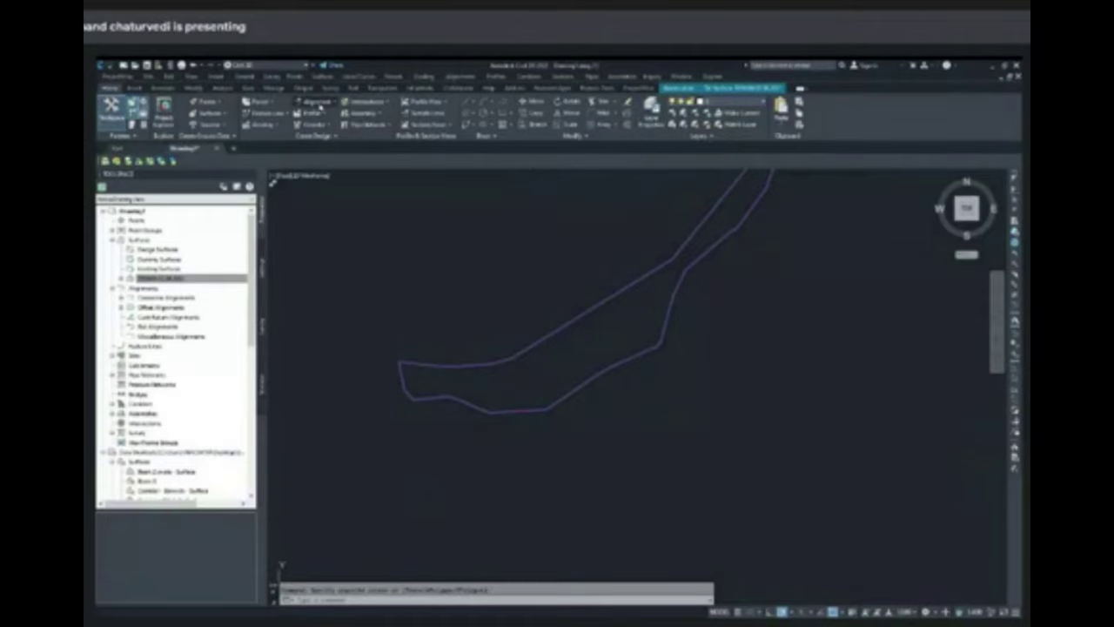
pyautogui.click(318, 103)
pyautogui.click(329, 118)
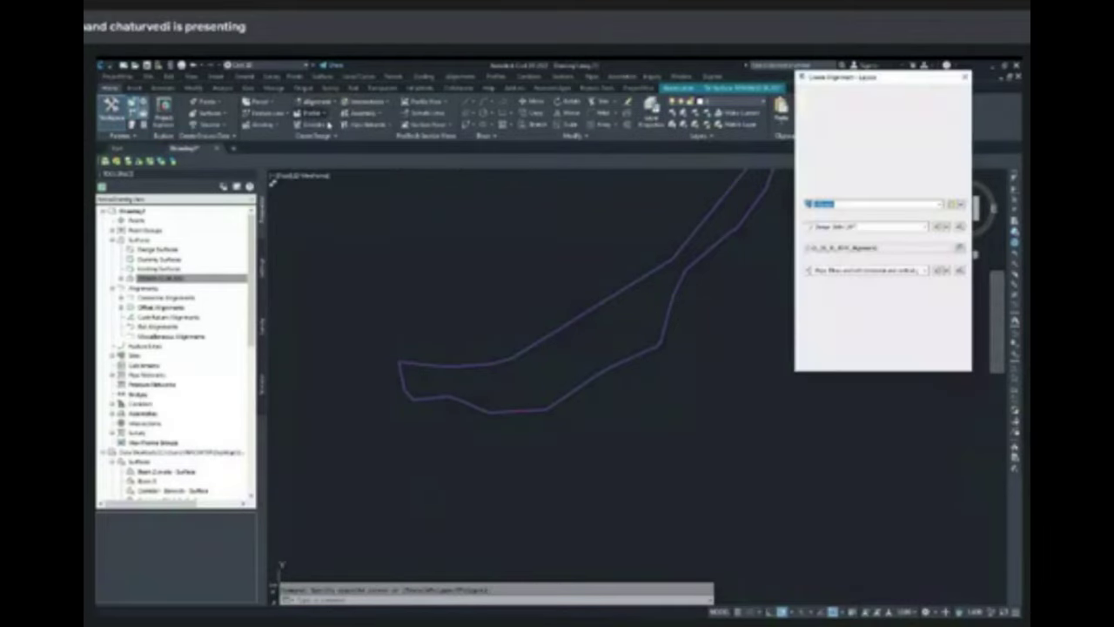
pyautogui.click(850, 101)
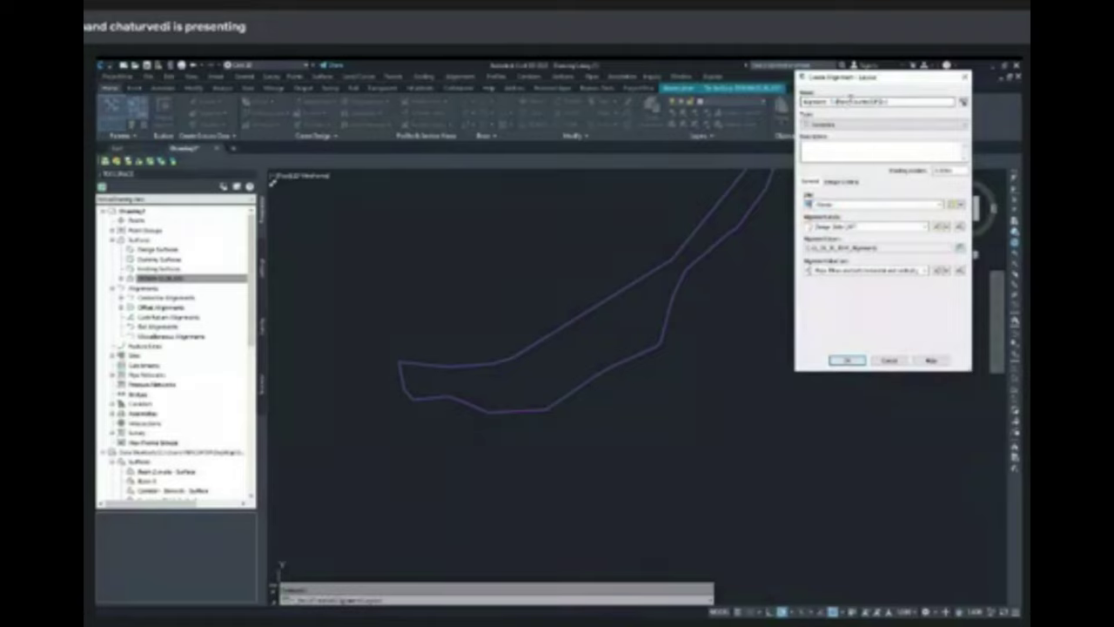
pyautogui.moveTo(893, 101); pyautogui.dragTo(754, 105)
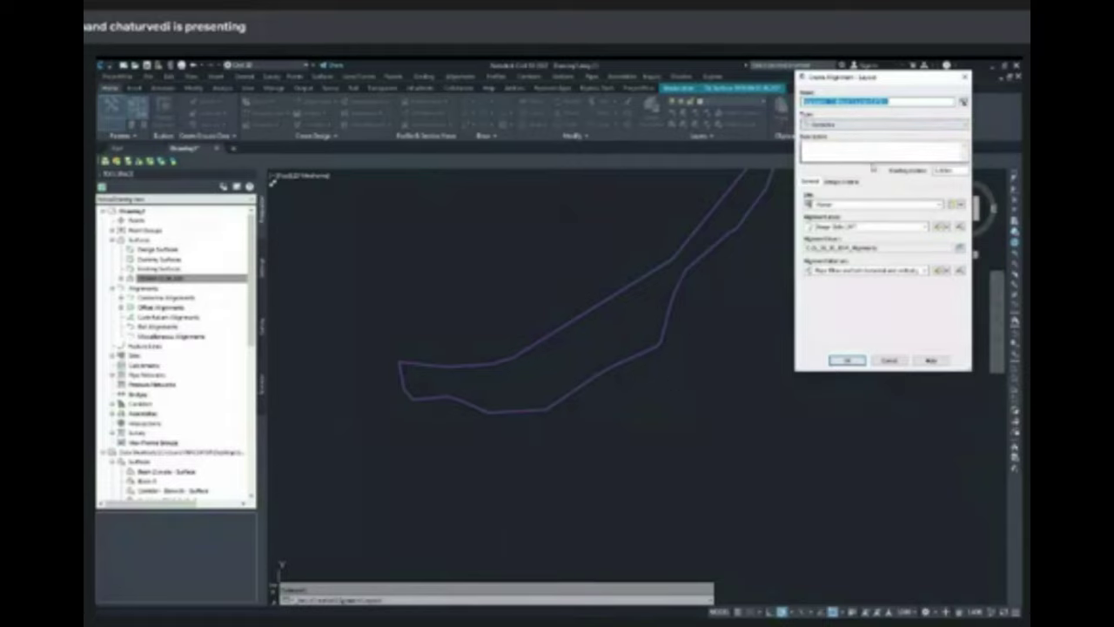
pyautogui.moveTo(899, 102); pyautogui.dragTo(823, 102)
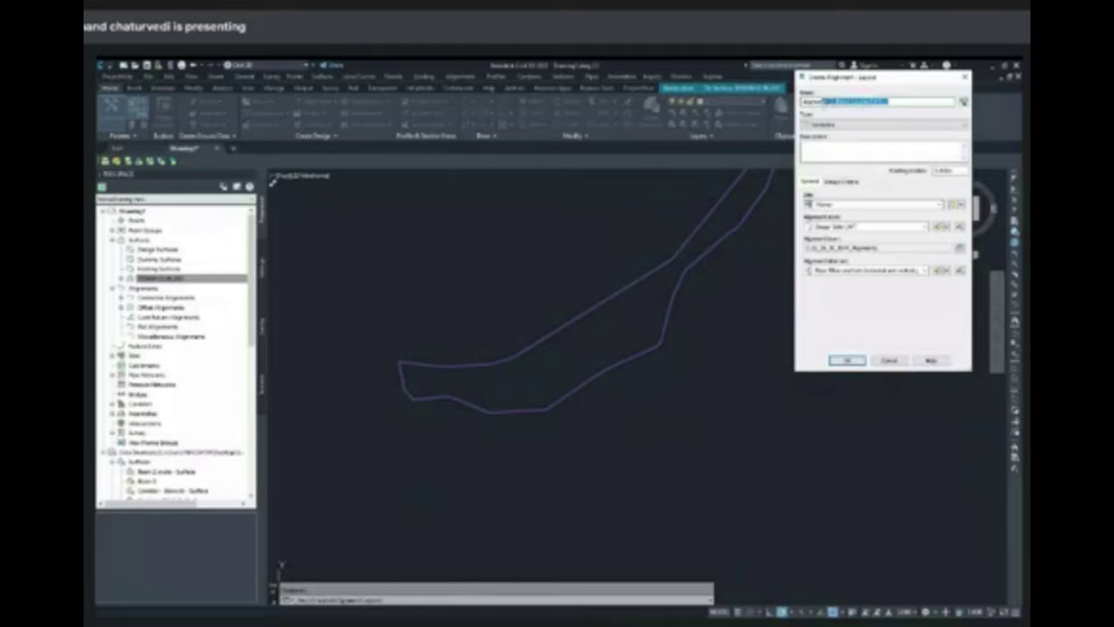
pyautogui.hotkey('shift', 'Left')
pyautogui.hotkey('shift', 'Left')
pyautogui.hotkey('shift', 'Left')
pyautogui.hotkey('shift', 'Left')
pyautogui.hotkey('shift', 'Left')
pyautogui.hotkey('shift', 'Left')
pyautogui.hotkey('shift', 'Left')
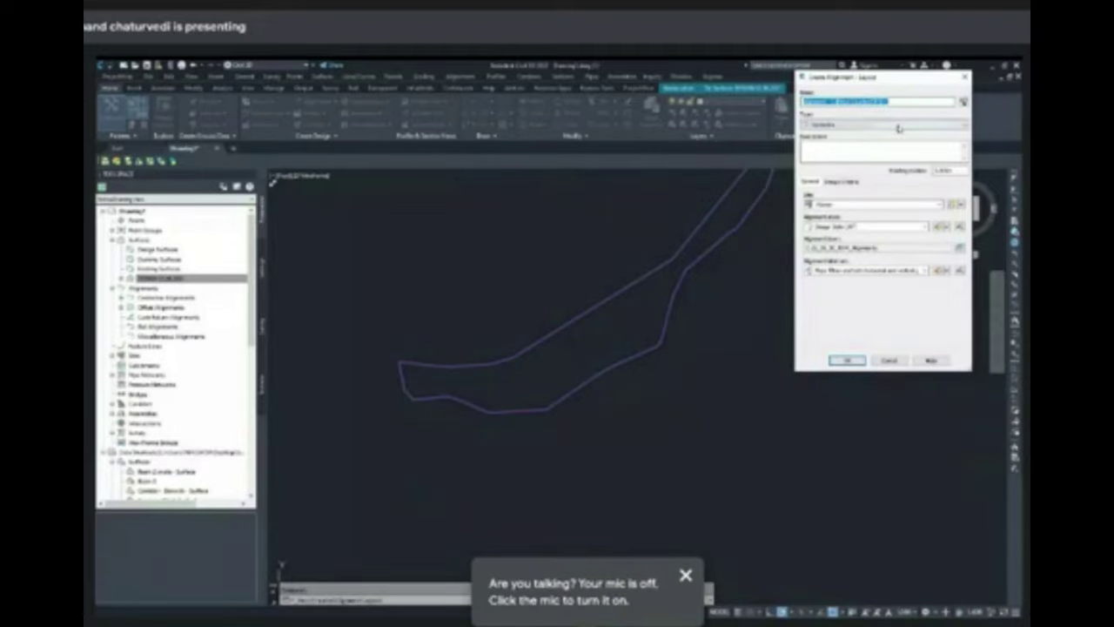
pyautogui.click(896, 101)
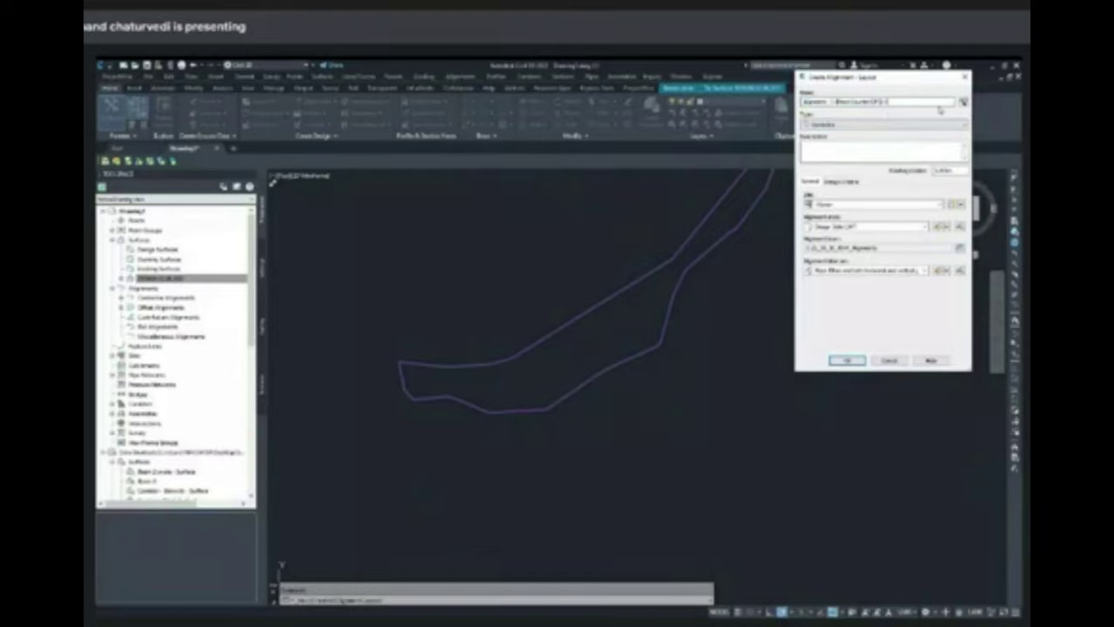
pyautogui.moveTo(903, 100); pyautogui.dragTo(771, 115)
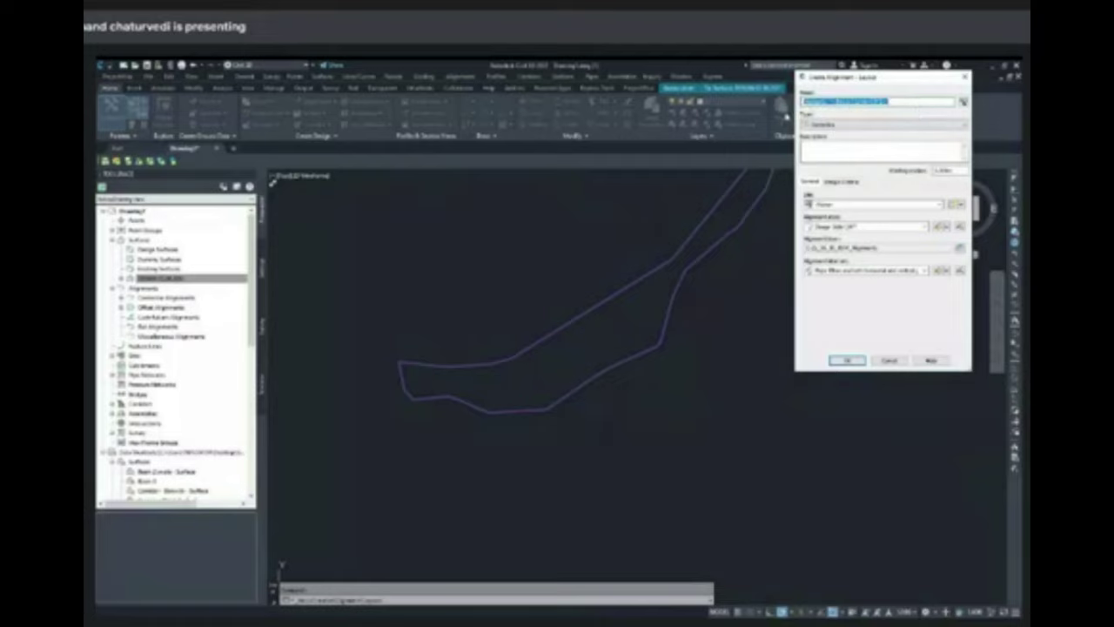
pyautogui.write('s')
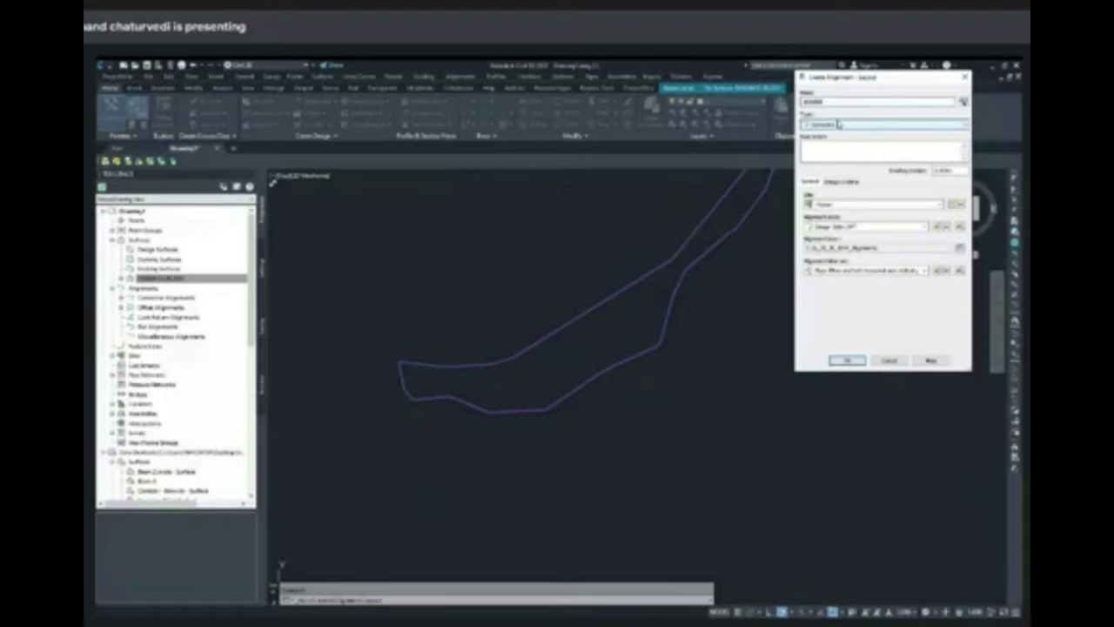
pyautogui.write('ssssssssssssssssss')
pyautogui.click(889, 360)
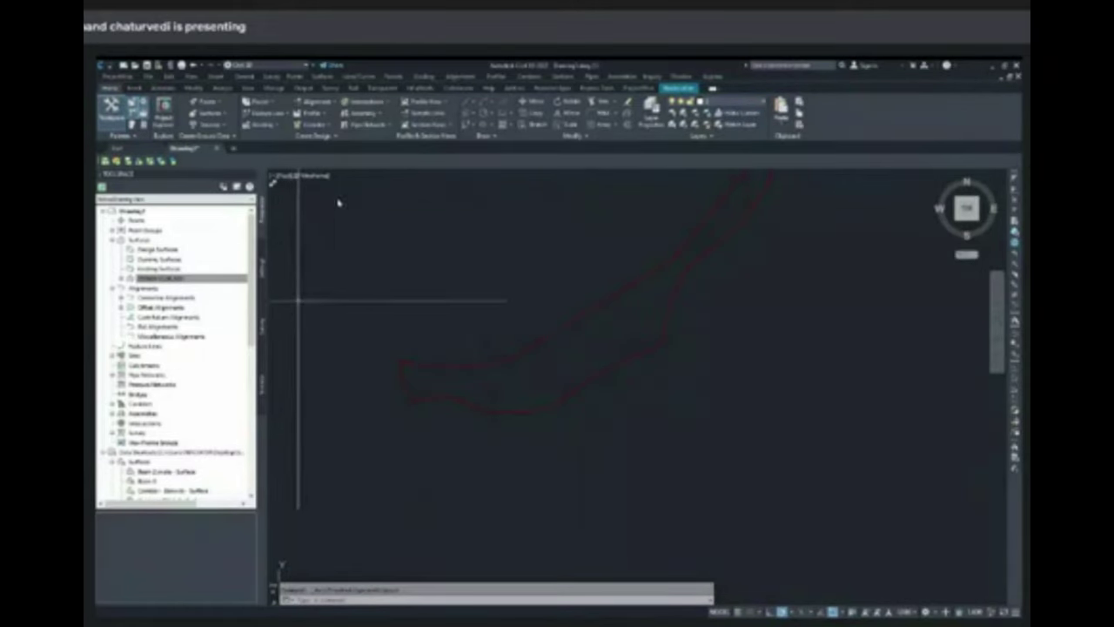
# Start a new alignment with the Alignment Creation Tools, accepting the default name and settings
pyautogui.click(315, 103)
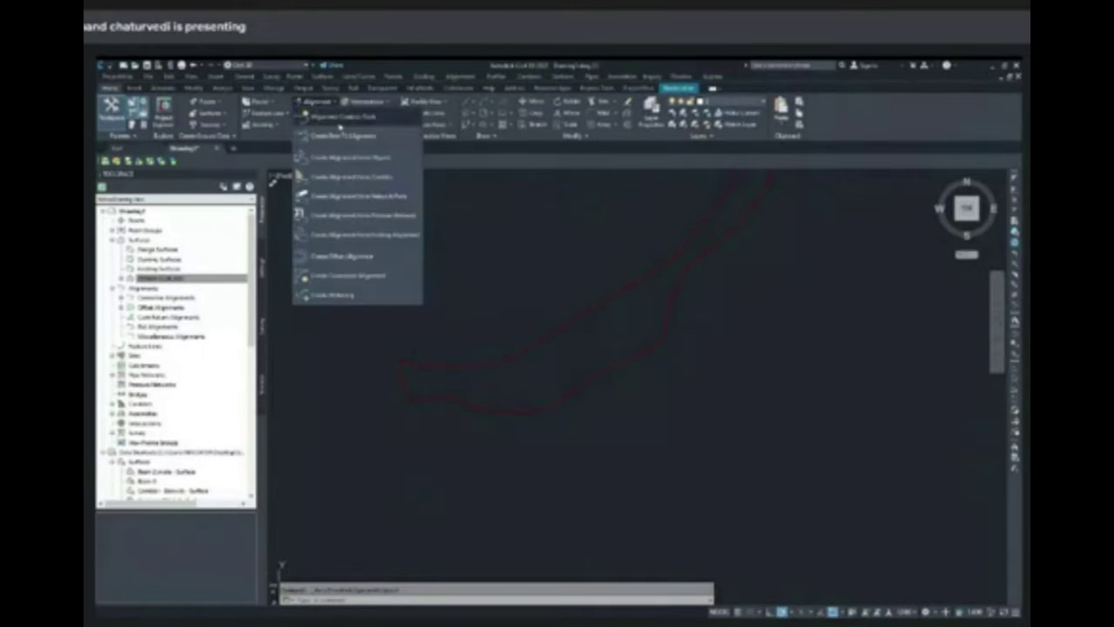
pyautogui.click(341, 135)
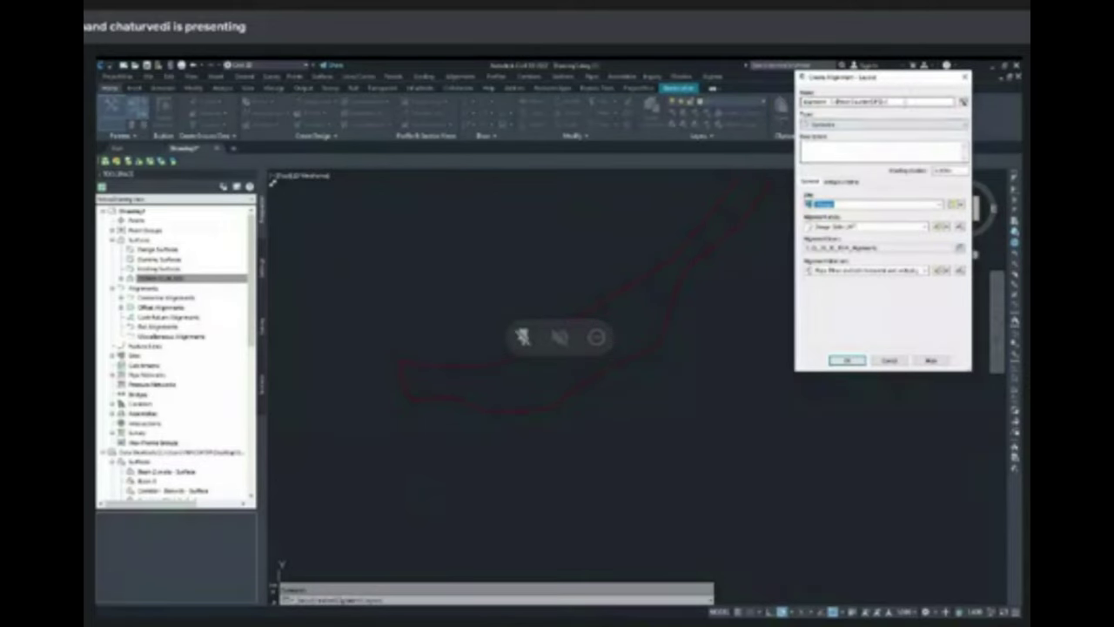
pyautogui.click(902, 102)
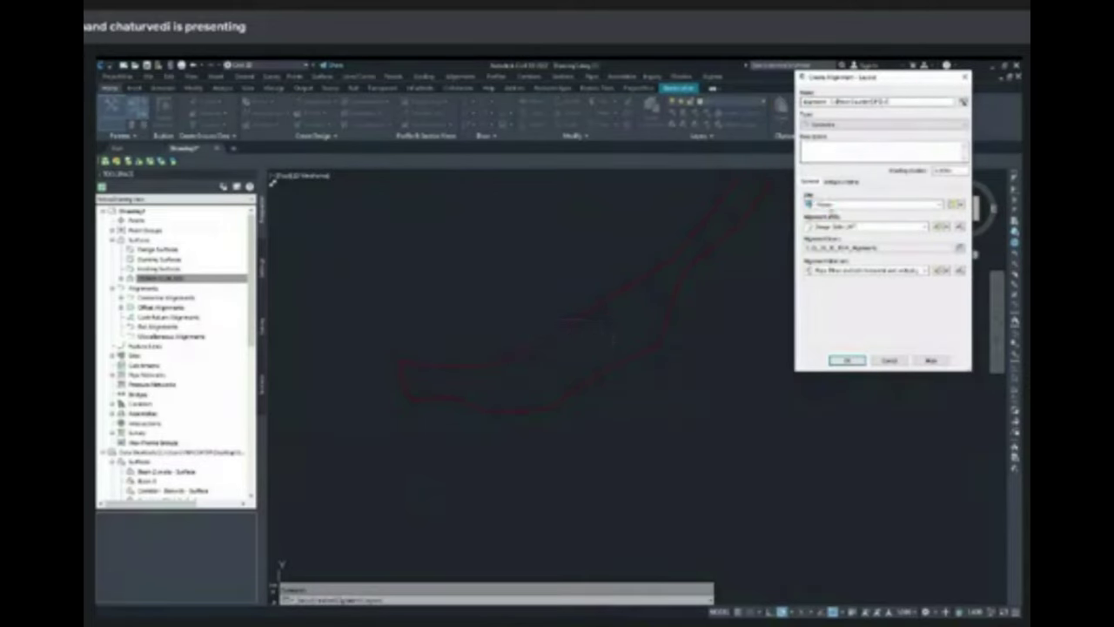
pyautogui.click(848, 359)
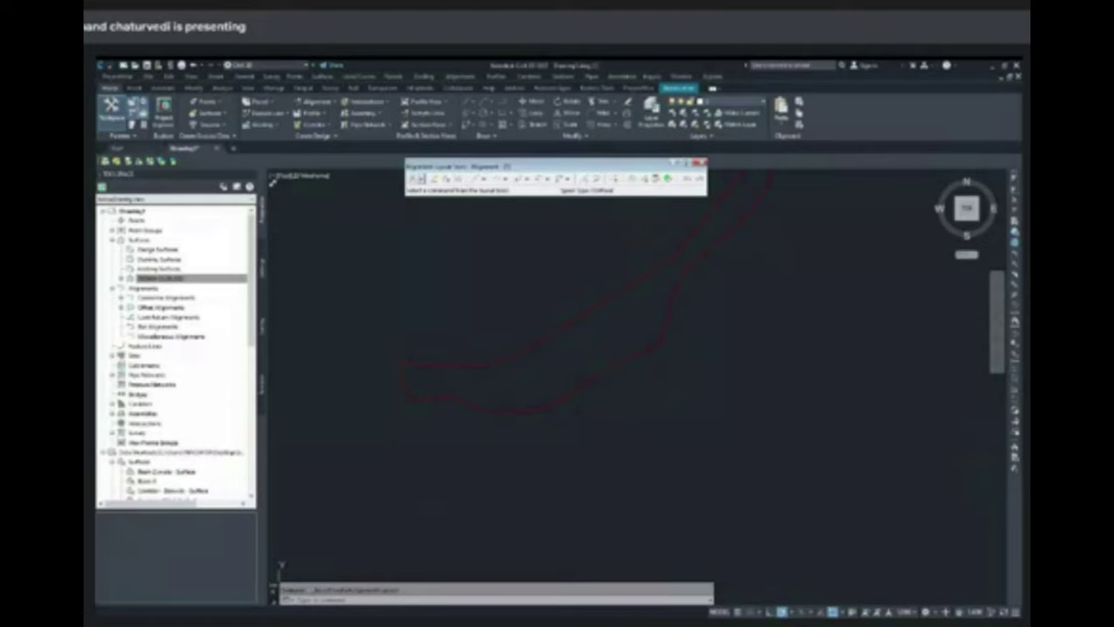
# Draw the alignment with Tangent-Tangent (With Curves) northeast along the road corridor to its bend, ending southwest outside the border, and close the layout tools
pyautogui.click(417, 179)
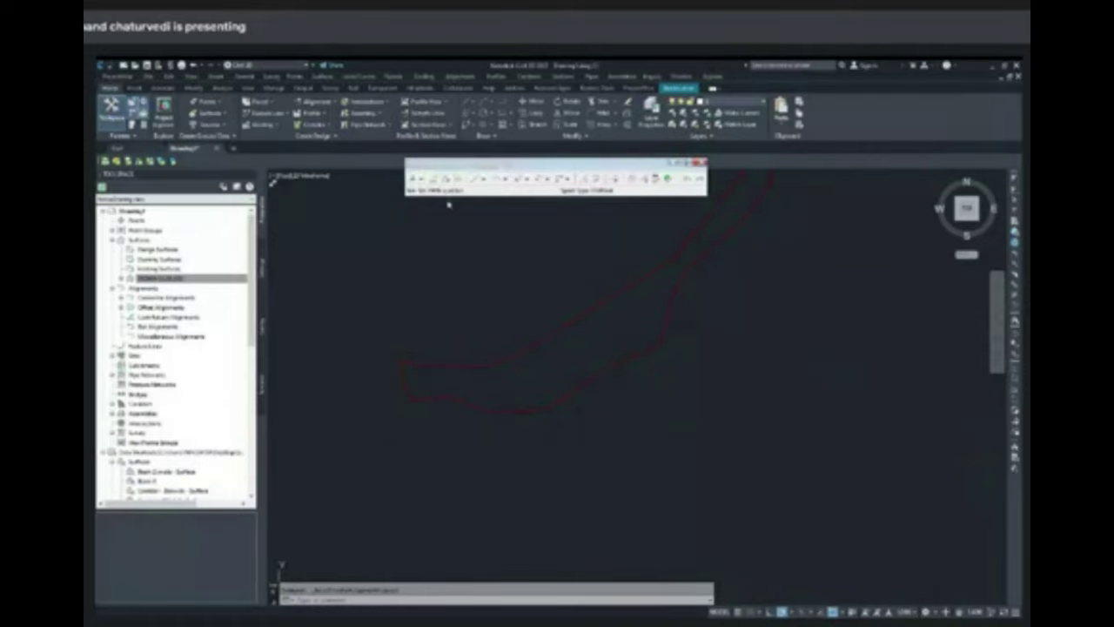
pyautogui.click(517, 378)
pyautogui.click(543, 370)
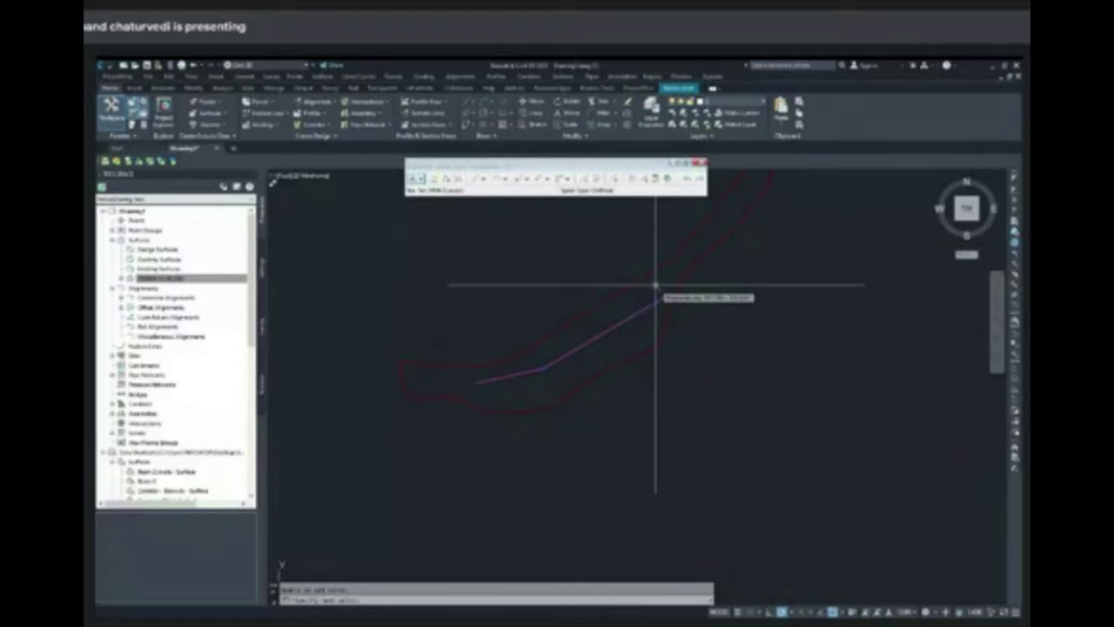
pyautogui.click(655, 285)
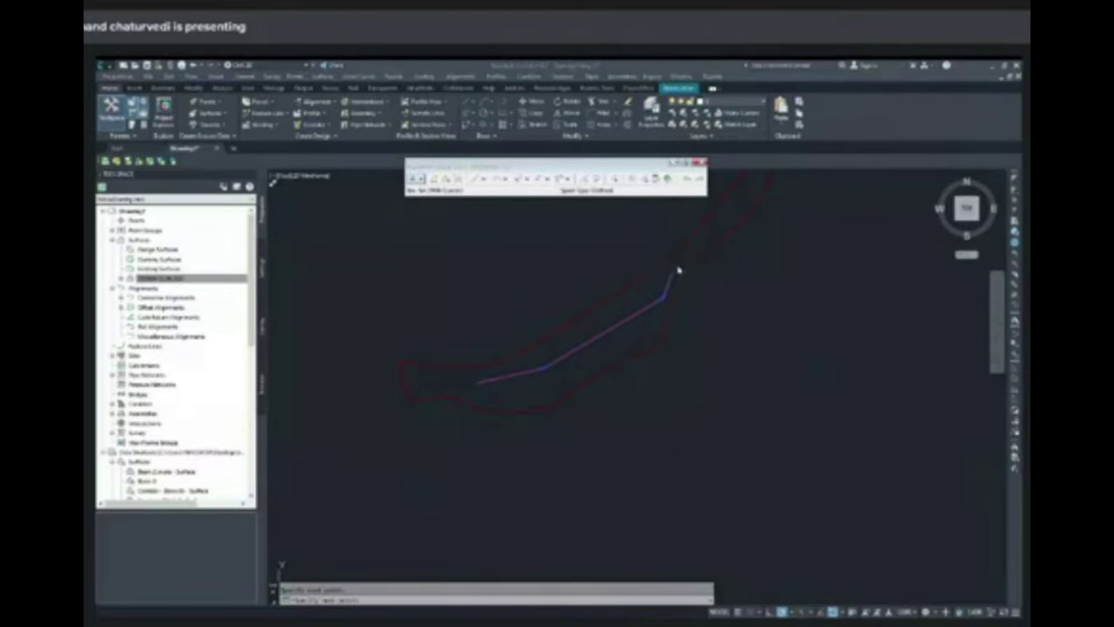
pyautogui.click(668, 344)
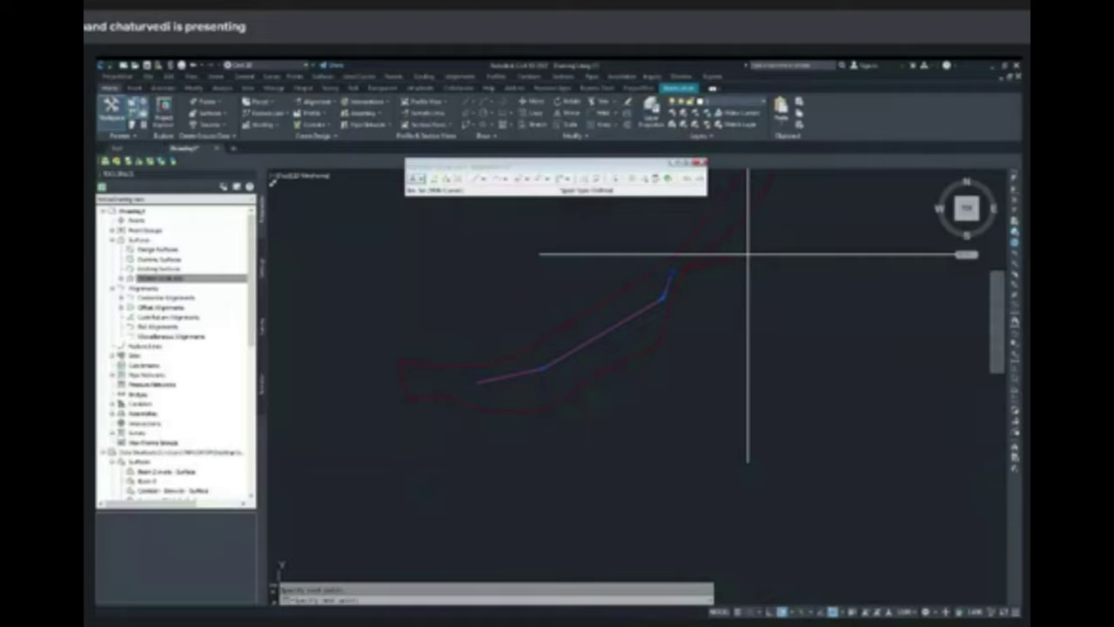
pyautogui.click(530, 449)
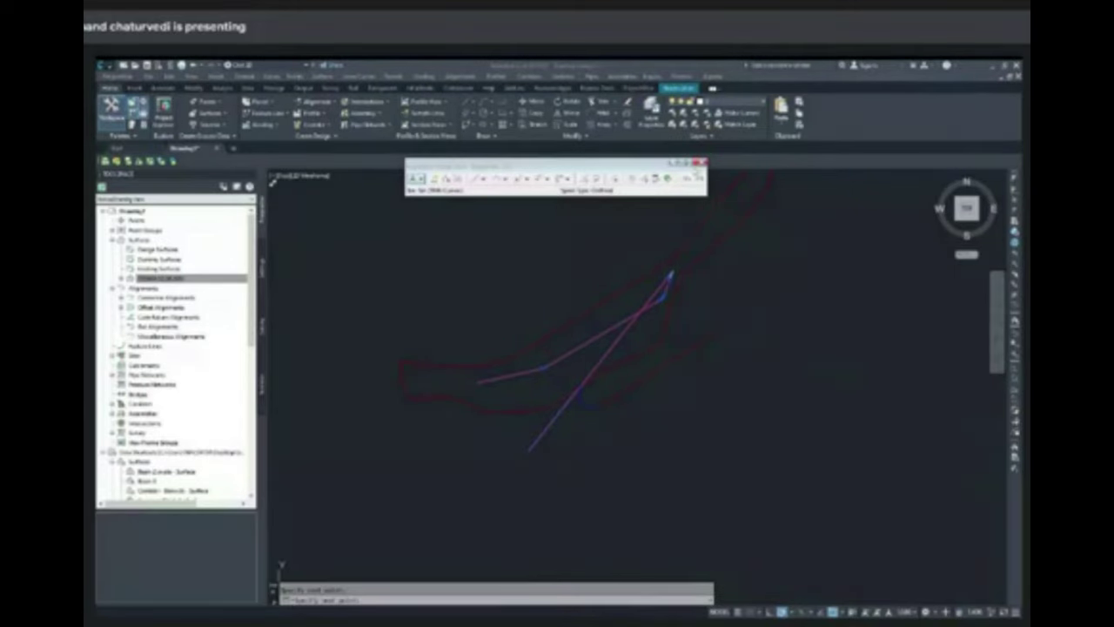
pyautogui.click(698, 163)
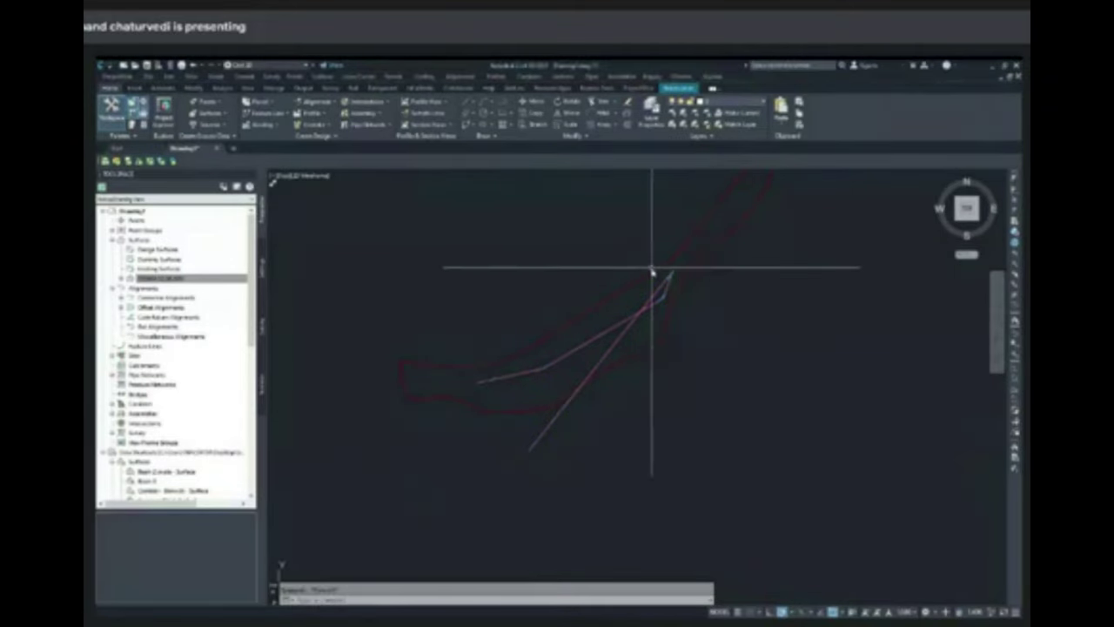
# Erase the crossing segment and the stray alignment remnants and labels near the corridor's bend, keeping the southwestern stretch
pyautogui.click(610, 357)
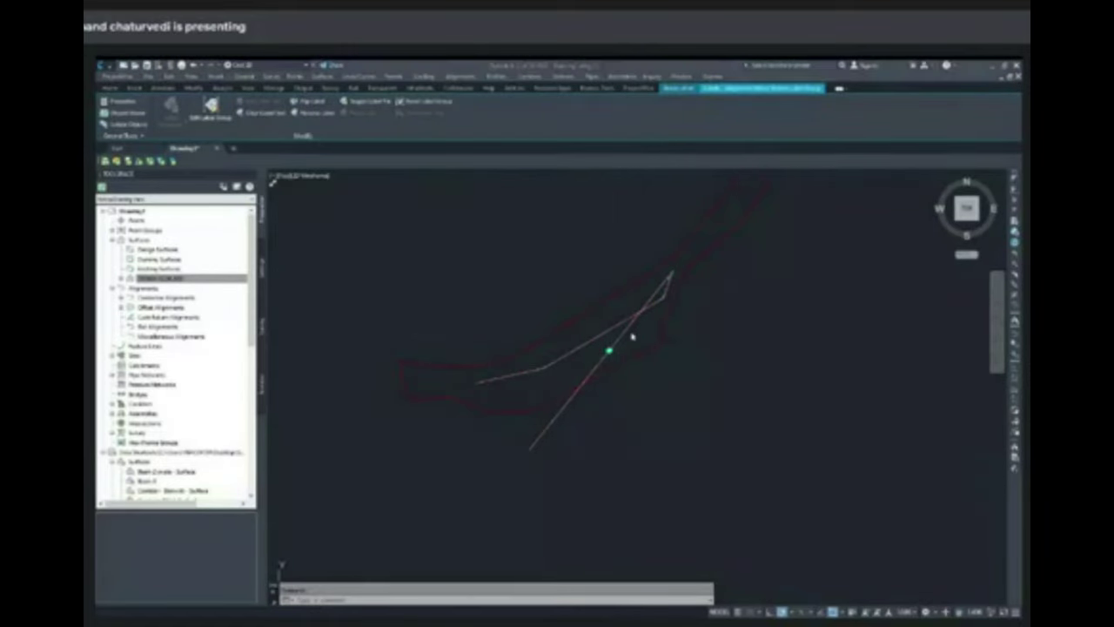
pyautogui.click(615, 320)
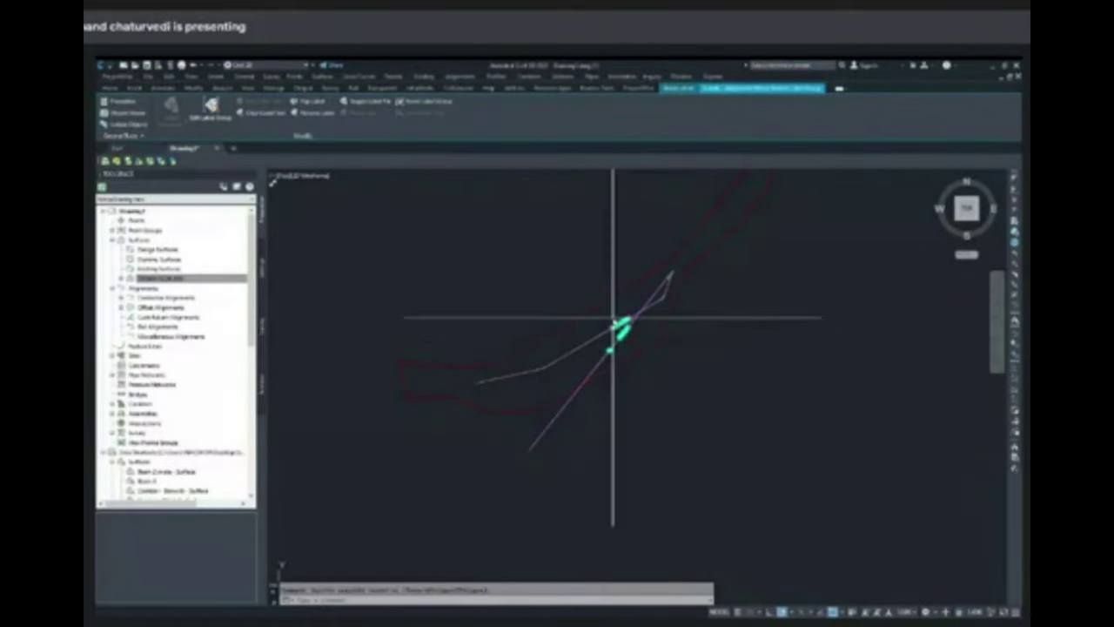
pyautogui.press('Delete')
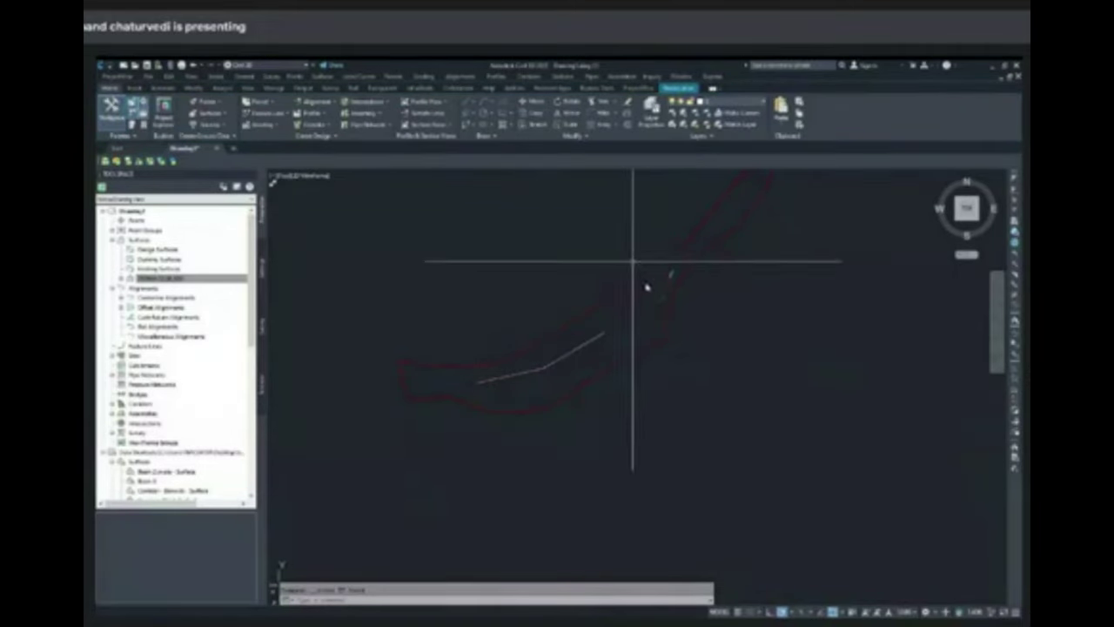
pyautogui.click(661, 306)
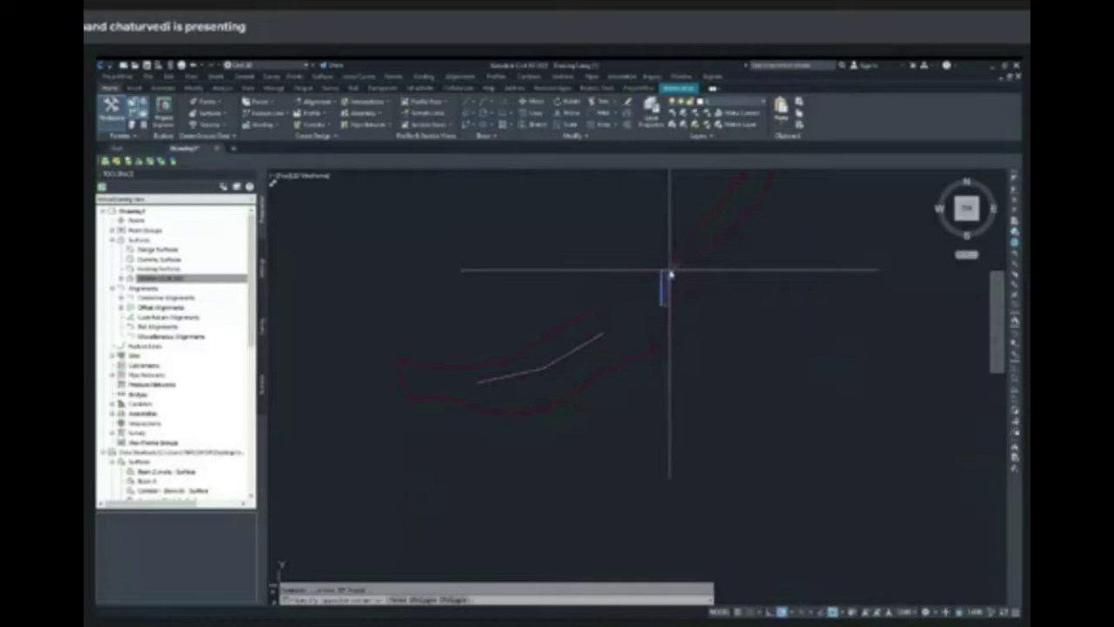
pyautogui.click(668, 278)
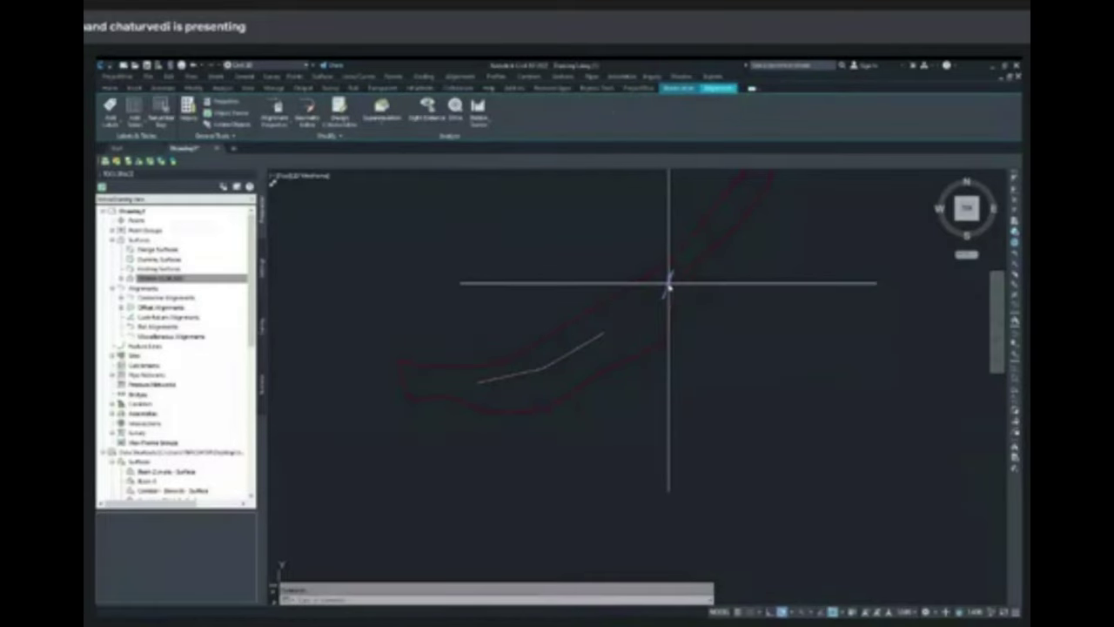
pyautogui.press('Escape')
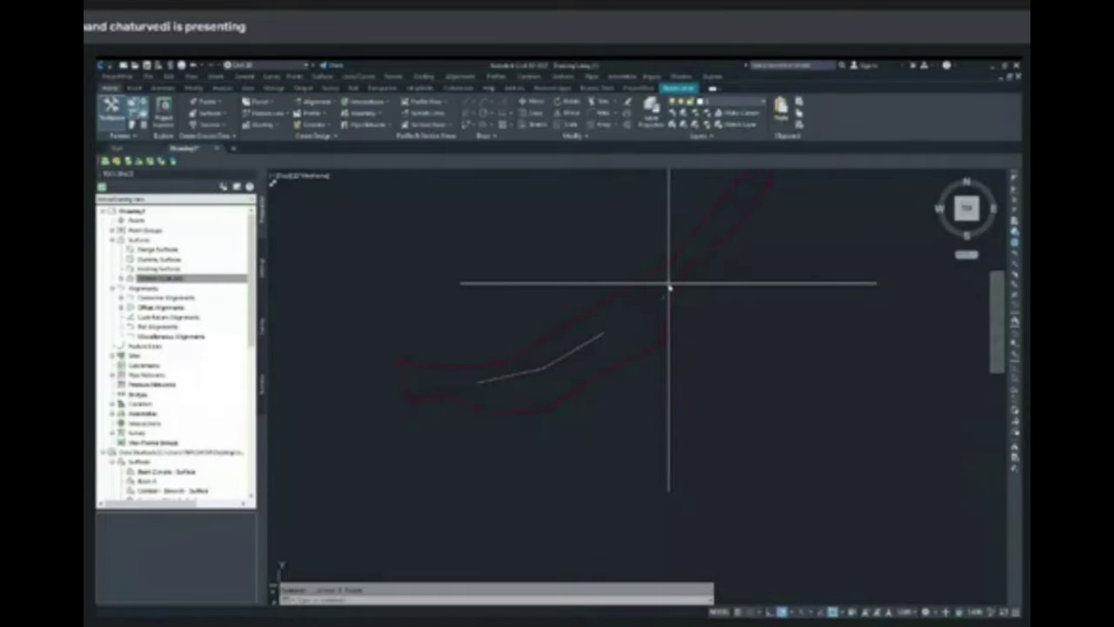
pyautogui.scroll(4, 668, 287)
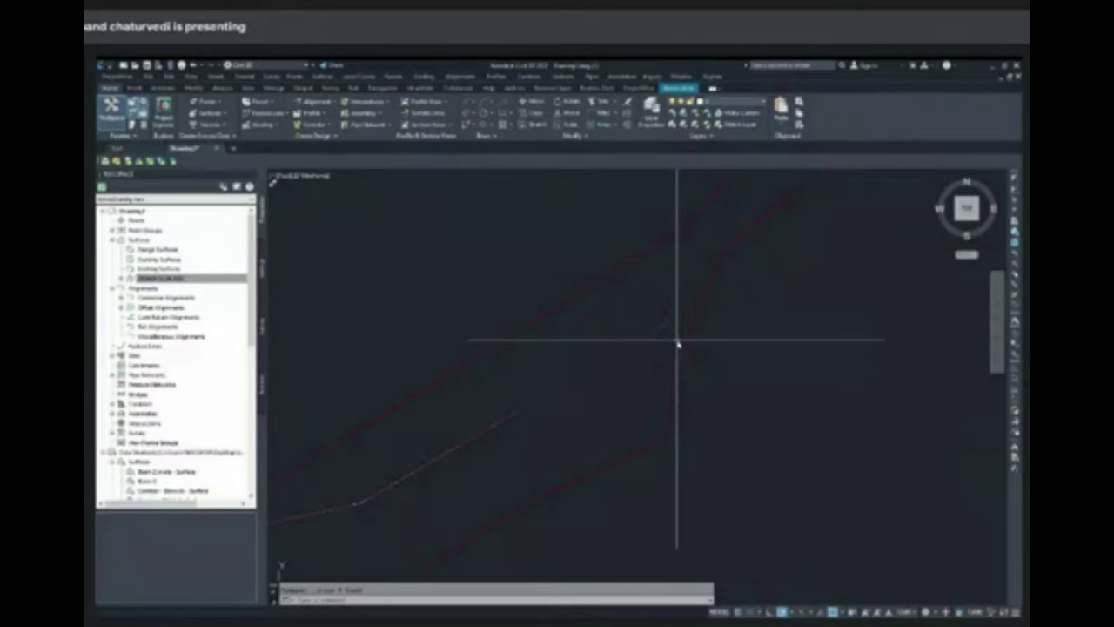
pyautogui.click(651, 325)
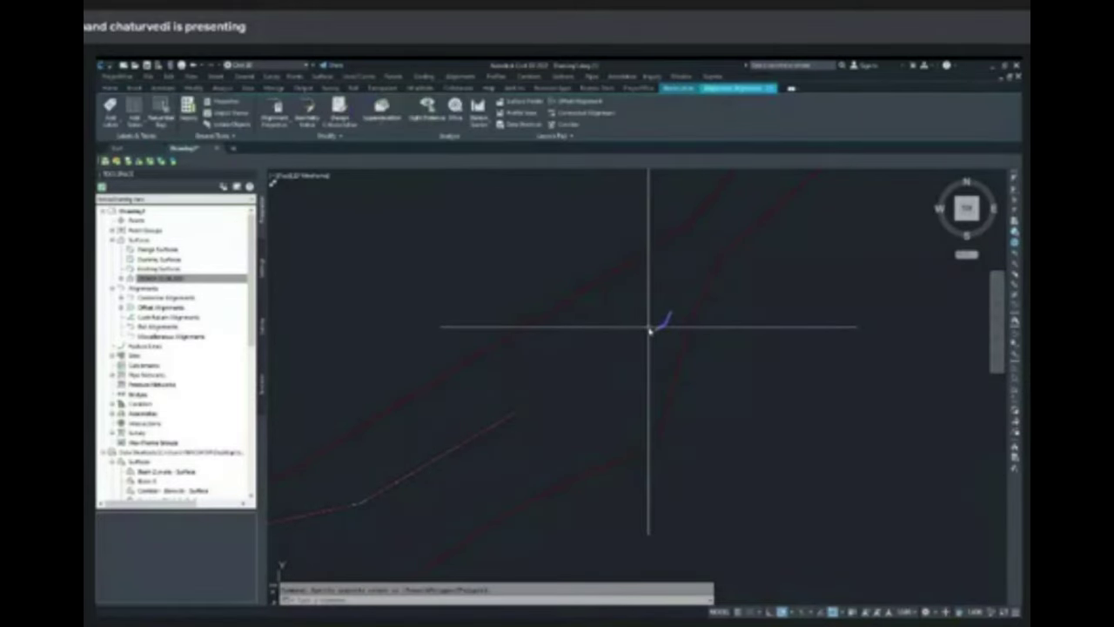
pyautogui.press('Escape')
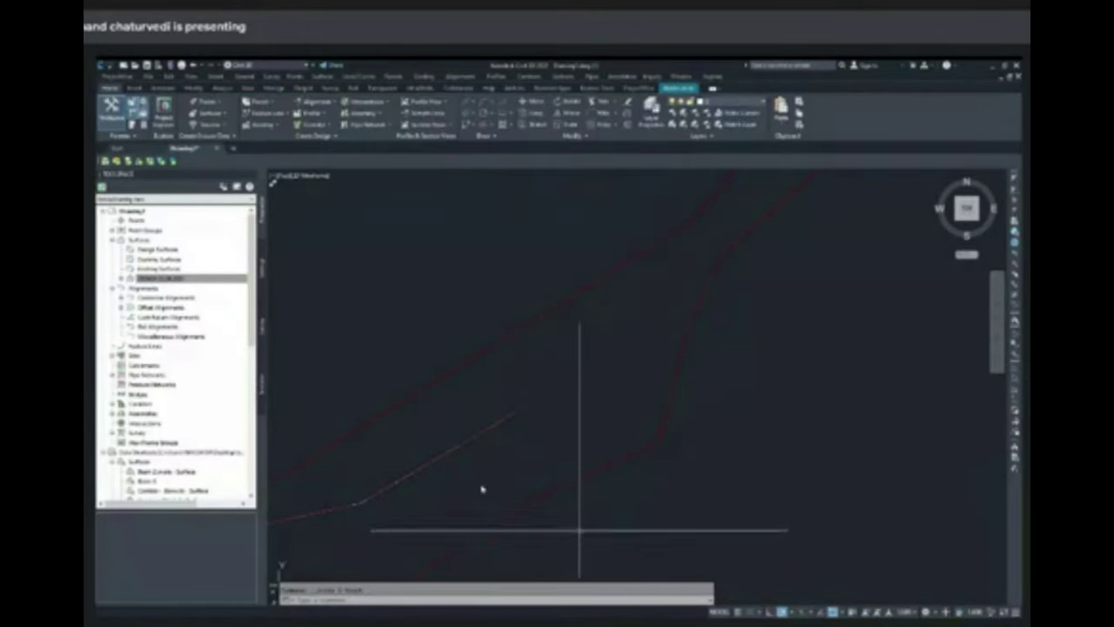
# Examine the station labels and ticks along the remaining alignment from its start point to its end point
pyautogui.moveTo(476, 483); pyautogui.dragTo(650, 381, button='middle')
pyautogui.scroll(5, 423, 447)
pyautogui.moveTo(453, 438); pyautogui.dragTo(581, 386, button='middle')
pyautogui.moveTo(406, 405); pyautogui.dragTo(732, 505, button='middle')
pyautogui.scroll(7, 442, 394)
pyautogui.scroll(2, 475, 403)
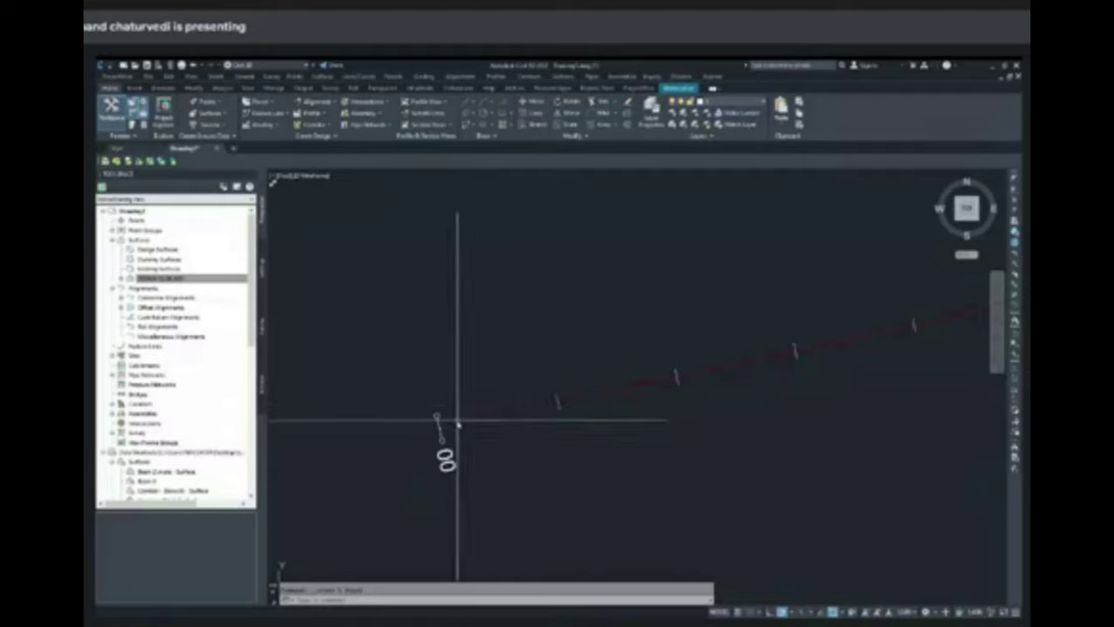
pyautogui.moveTo(460, 419); pyautogui.dragTo(355, 437, button='middle')
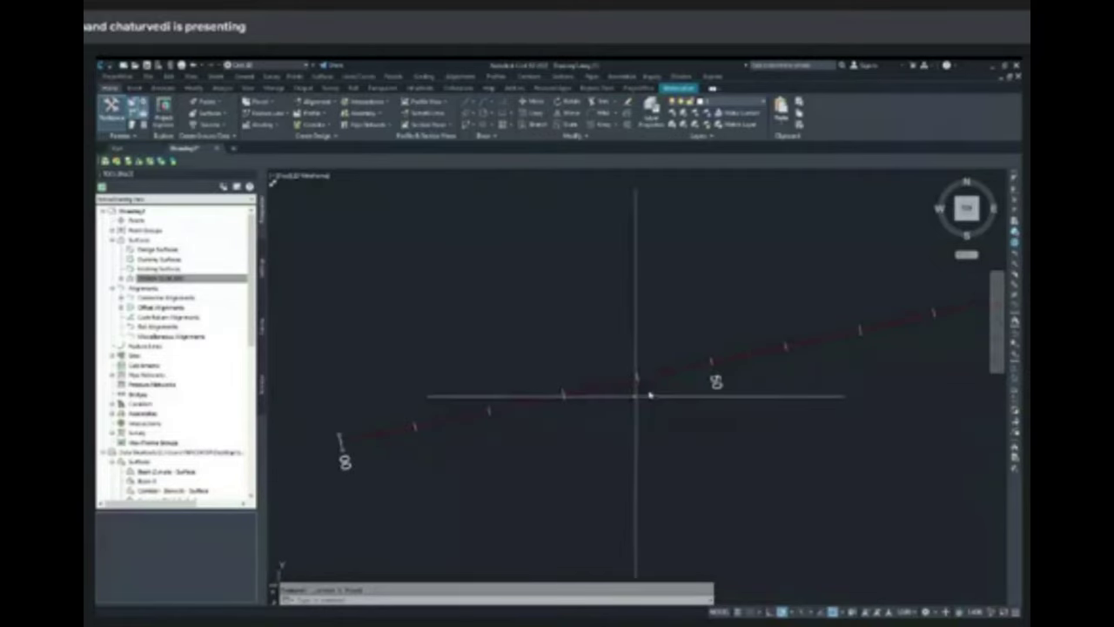
pyautogui.moveTo(798, 346); pyautogui.dragTo(652, 382, button='middle')
pyautogui.moveTo(736, 358)
pyautogui.mouseDown(button='middle')
pyautogui.moveTo(581, 394)
pyautogui.moveTo(754, 361)
pyautogui.mouseUp(button='middle')
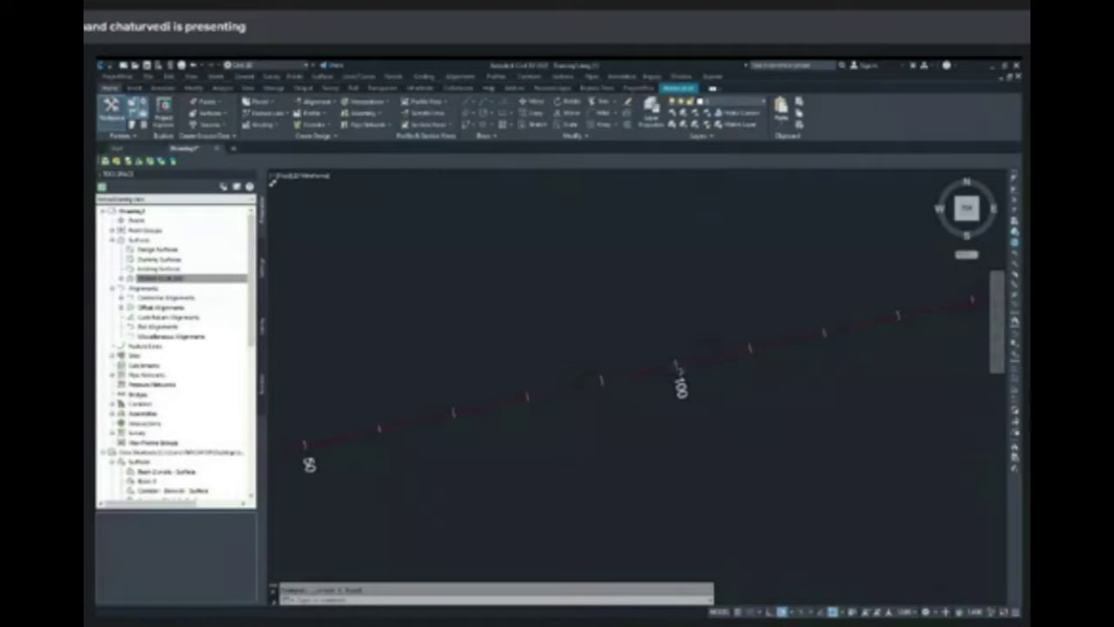
pyautogui.scroll(-3, 661, 380)
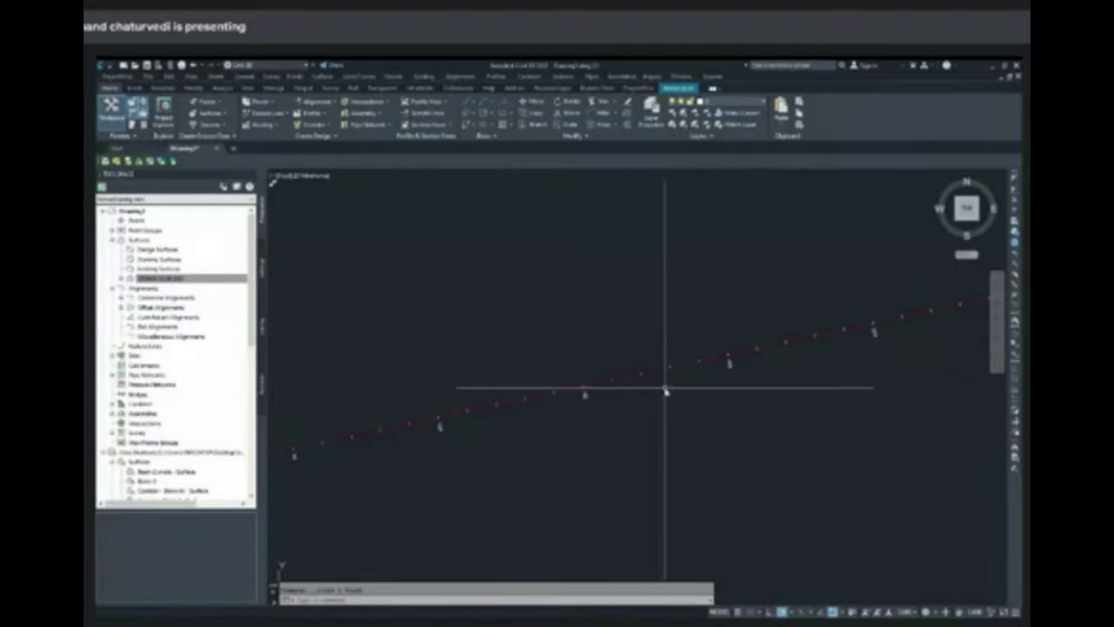
pyautogui.scroll(2, 616, 381)
pyautogui.moveTo(827, 356); pyautogui.dragTo(612, 371, button='middle')
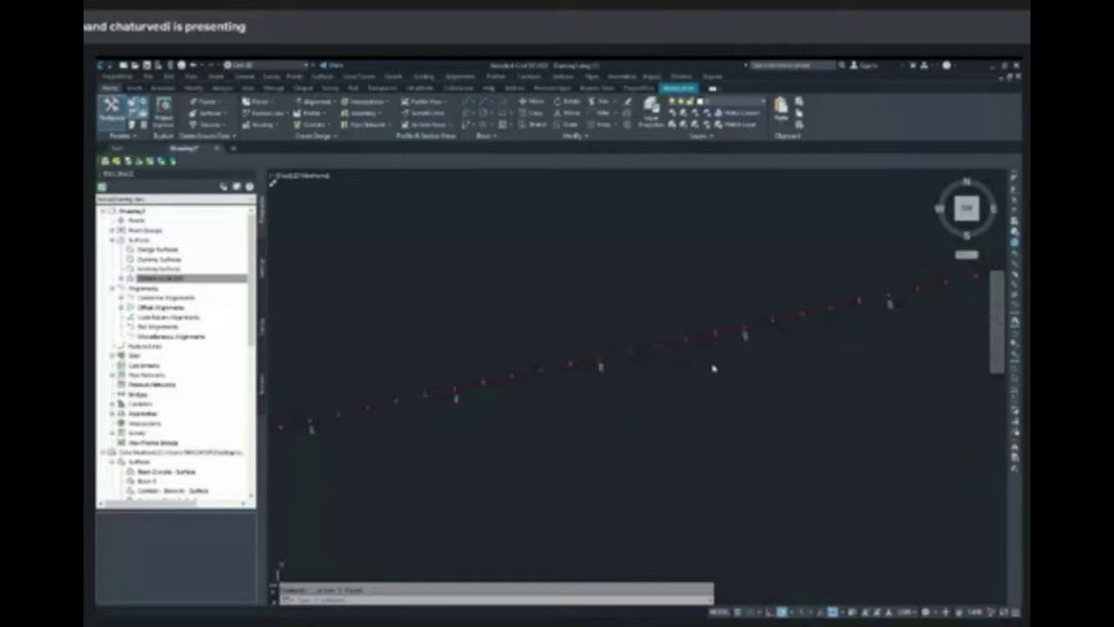
pyautogui.scroll(-2, 529, 355)
pyautogui.scroll(2, 529, 355)
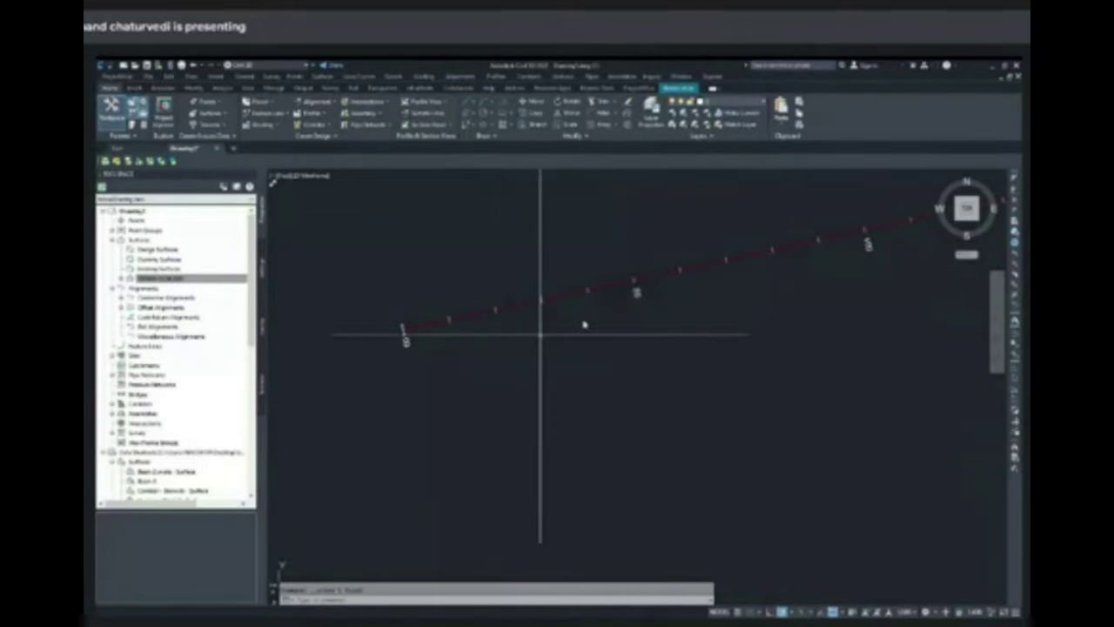
pyautogui.moveTo(764, 351); pyautogui.dragTo(636, 405, button='middle')
pyautogui.scroll(-7, 580, 417)
pyautogui.moveTo(721, 403); pyautogui.dragTo(715, 403, button='middle')
pyautogui.moveTo(570, 443); pyautogui.dragTo(435, 476, button='middle')
pyautogui.scroll(-2, 699, 406)
pyautogui.moveTo(838, 353); pyautogui.dragTo(579, 513, button='middle')
pyautogui.moveTo(730, 392); pyautogui.dragTo(726, 384, button='middle')
pyautogui.scroll(-1, 670, 378)
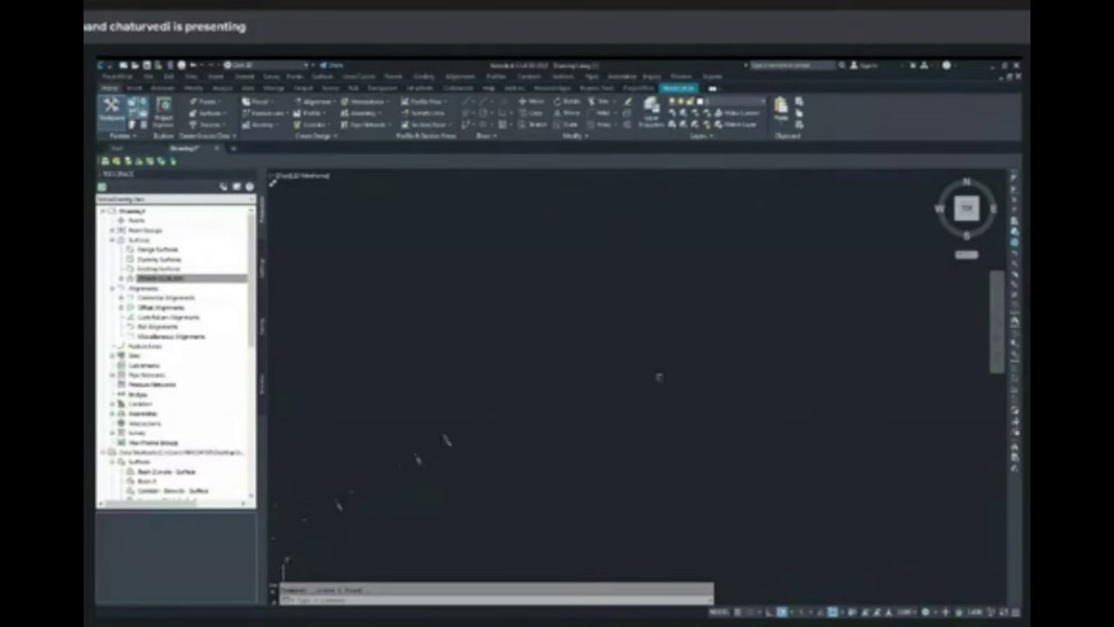
pyautogui.scroll(4, 664, 369)
pyautogui.moveTo(738, 334); pyautogui.dragTo(512, 497, button='middle')
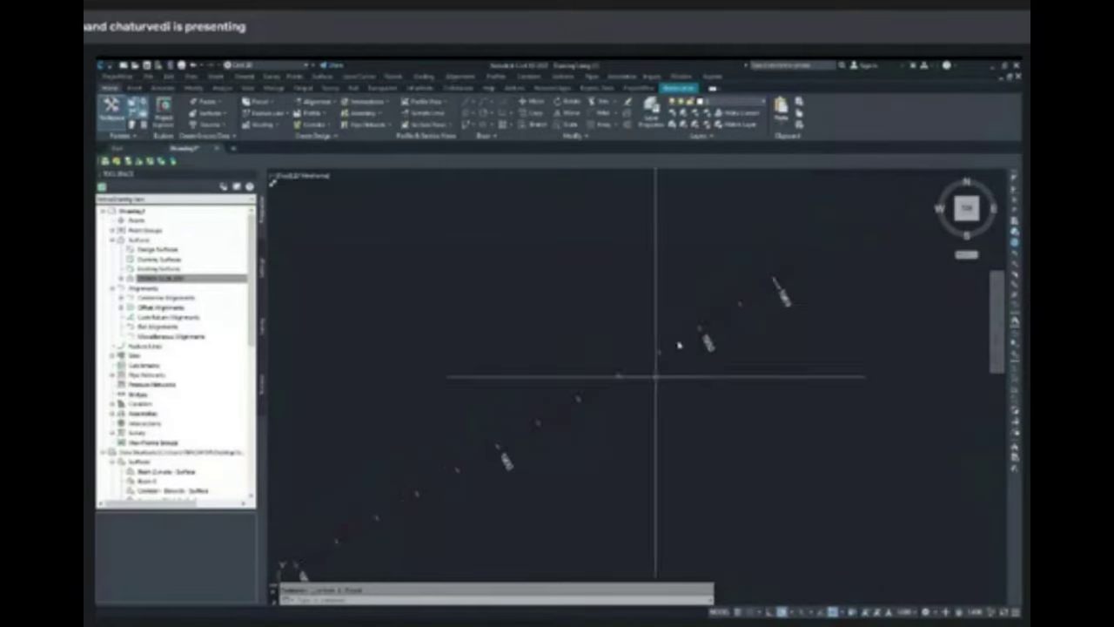
pyautogui.scroll(3, 739, 306)
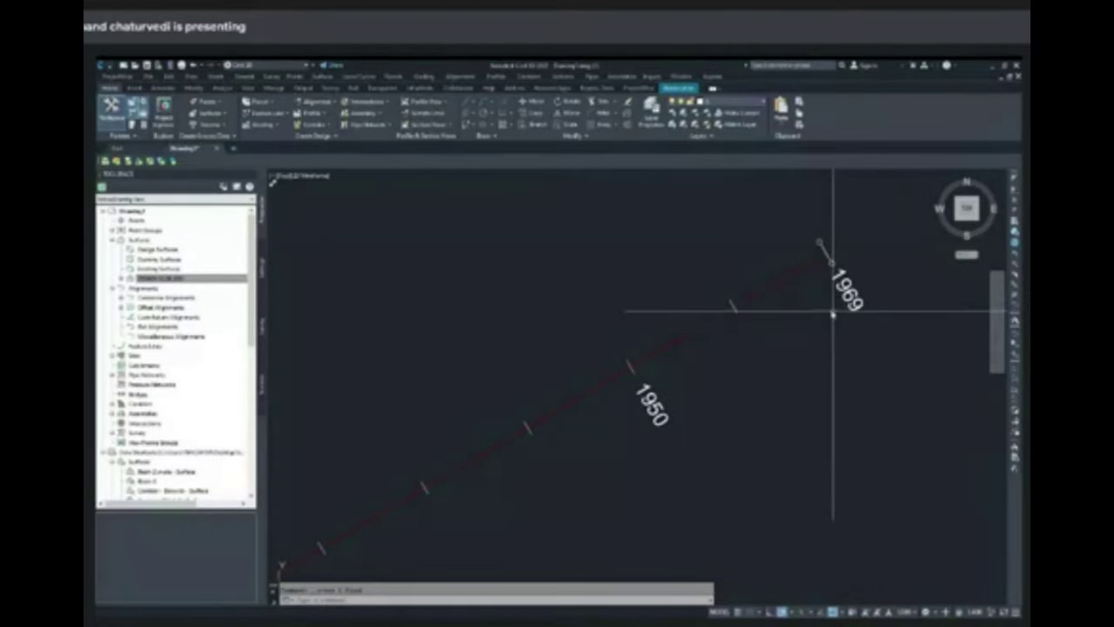
# Create a surface profile for the alignment, sampling the listed surface over the full station range, and proceed to drawing its profile view
pyautogui.scroll(-2, 786, 353)
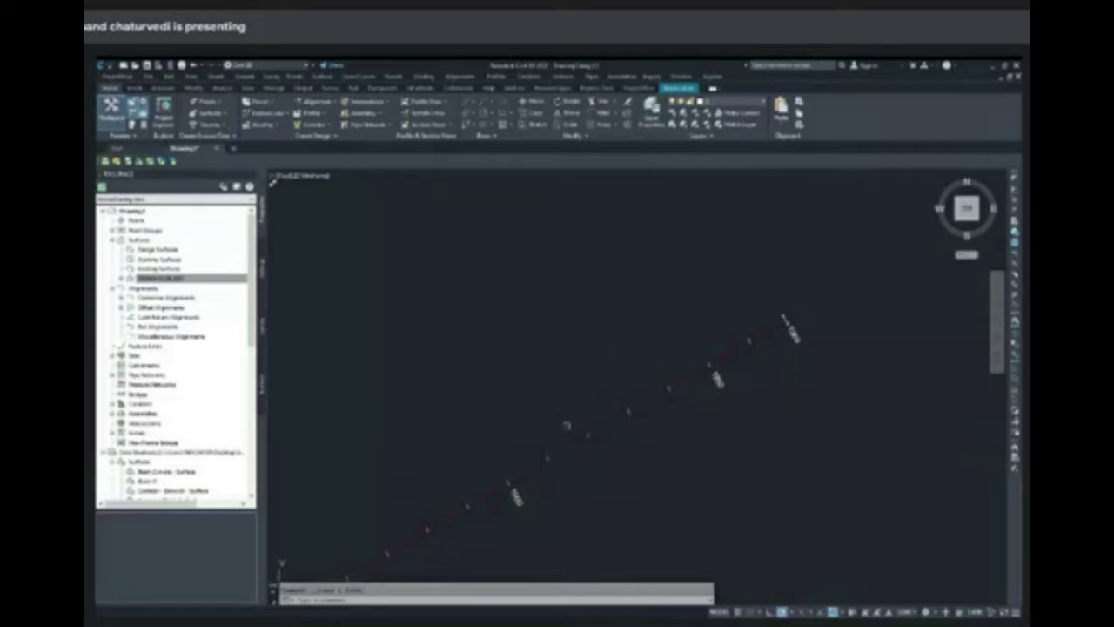
pyautogui.moveTo(661, 298); pyautogui.dragTo(698, 258, button='middle')
pyautogui.scroll(-1, 698, 259)
pyautogui.scroll(-1, 530, 367)
pyautogui.moveTo(450, 420); pyautogui.dragTo(734, 292, button='middle')
pyautogui.scroll(-1, 734, 292)
pyautogui.scroll(-1, 463, 442)
pyautogui.scroll(4, 470, 372)
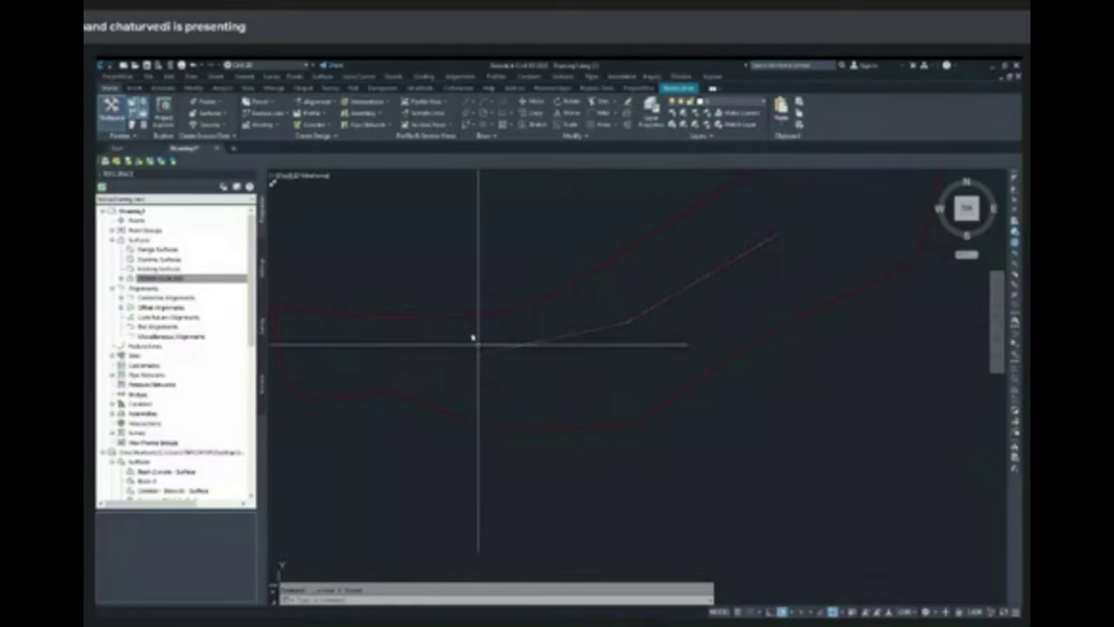
pyautogui.click(311, 114)
pyautogui.click(329, 130)
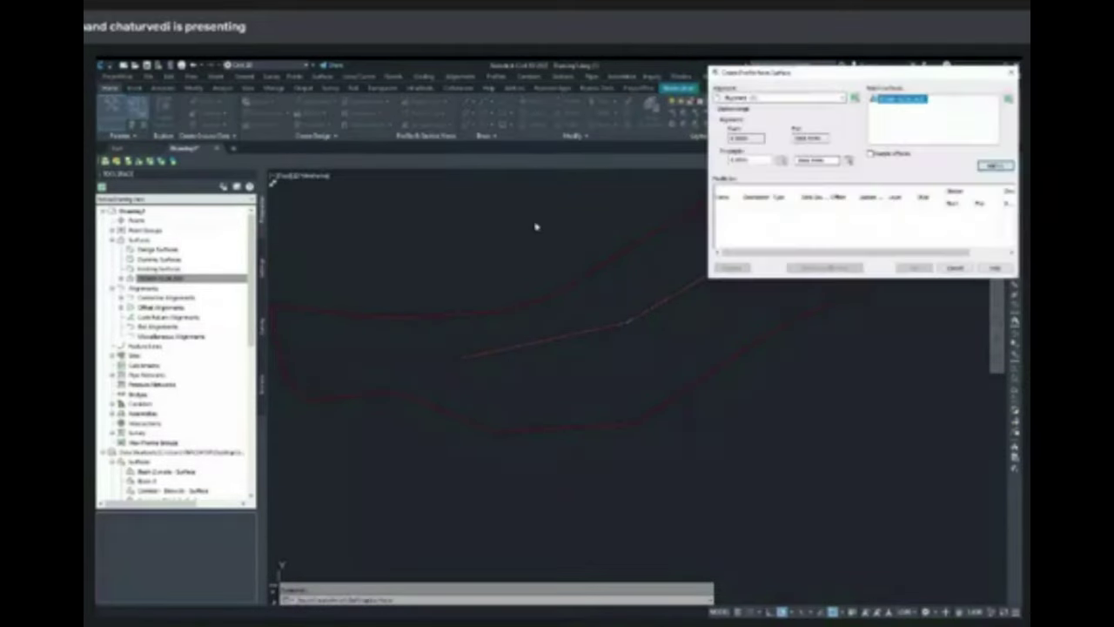
pyautogui.click(783, 99)
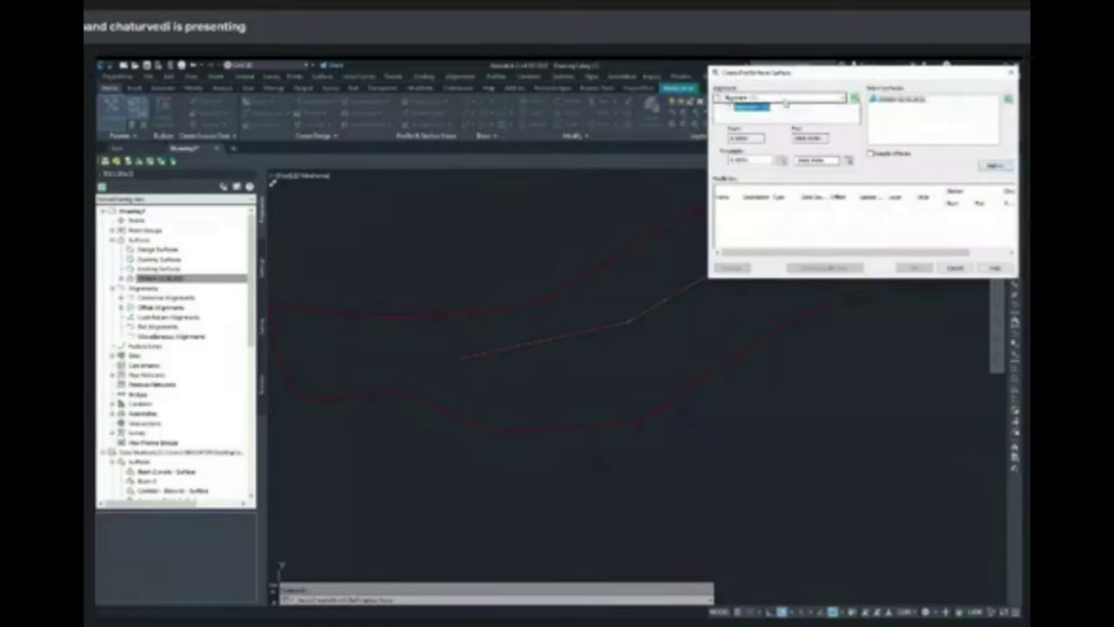
pyautogui.click(753, 106)
pyautogui.click(764, 98)
pyautogui.click(757, 108)
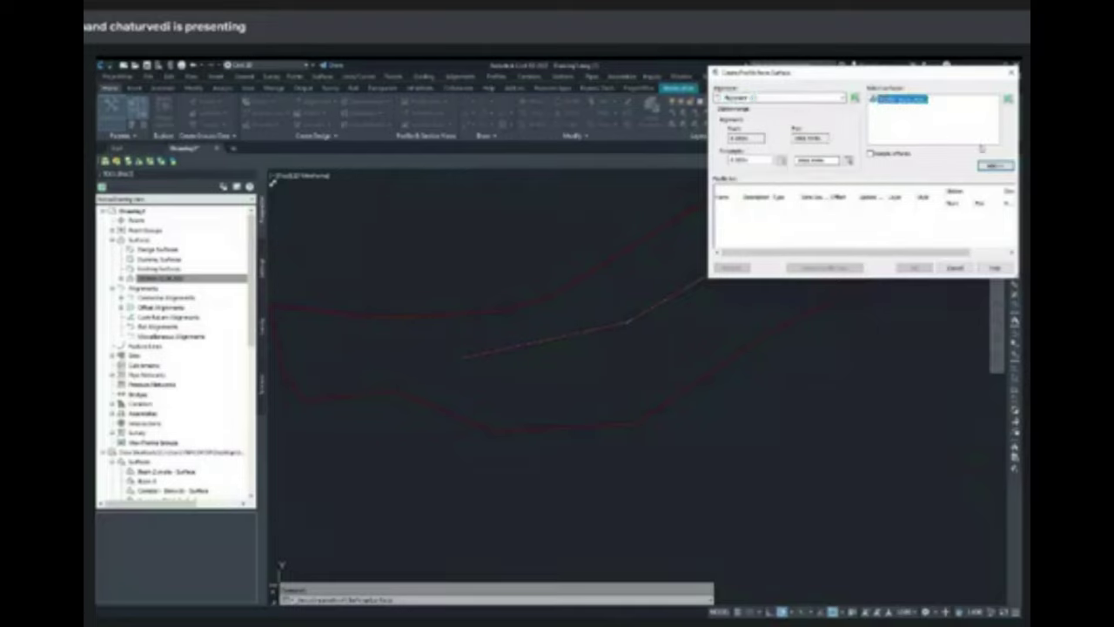
pyautogui.click(994, 166)
pyautogui.click(831, 267)
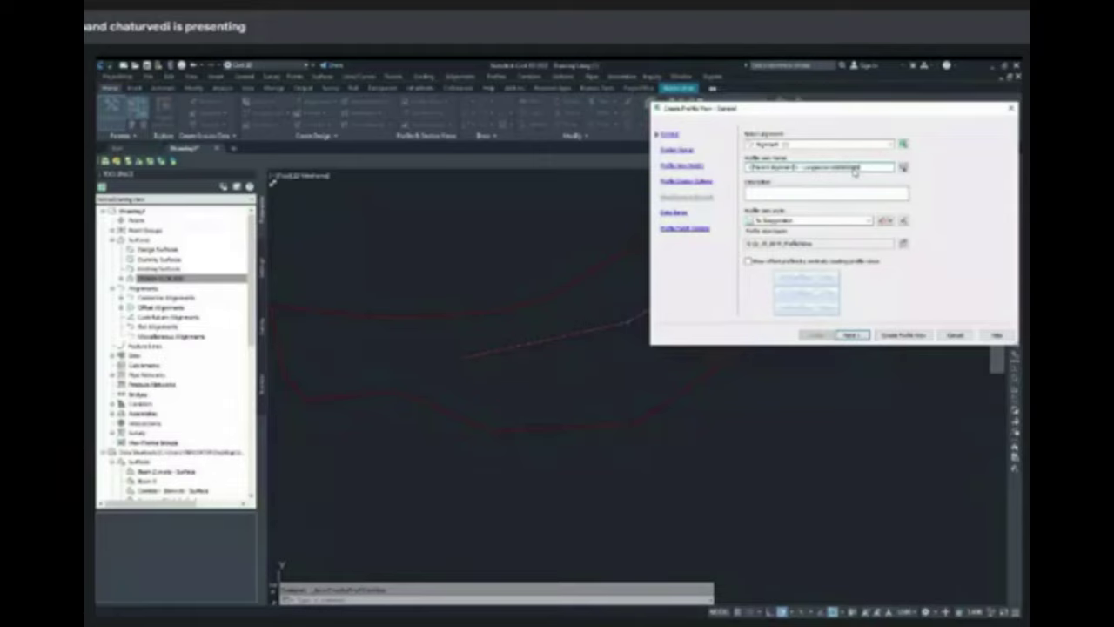
# Create the profile view with the default name, automatic station range and automatic height, placing its origin just south of the road border
pyautogui.click(851, 335)
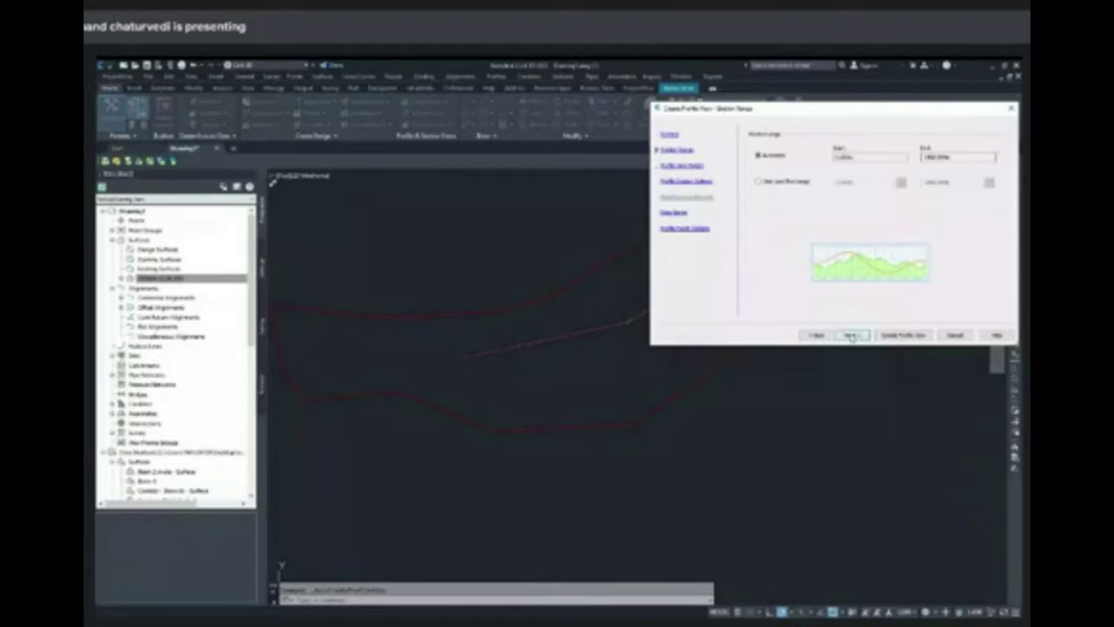
pyautogui.click(851, 335)
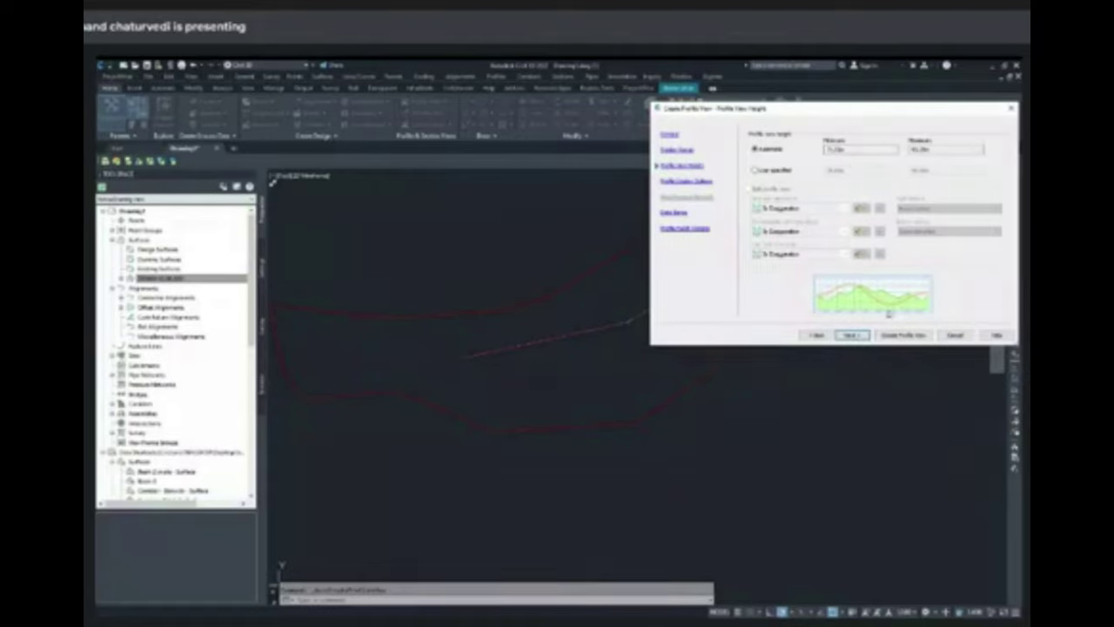
pyautogui.click(851, 336)
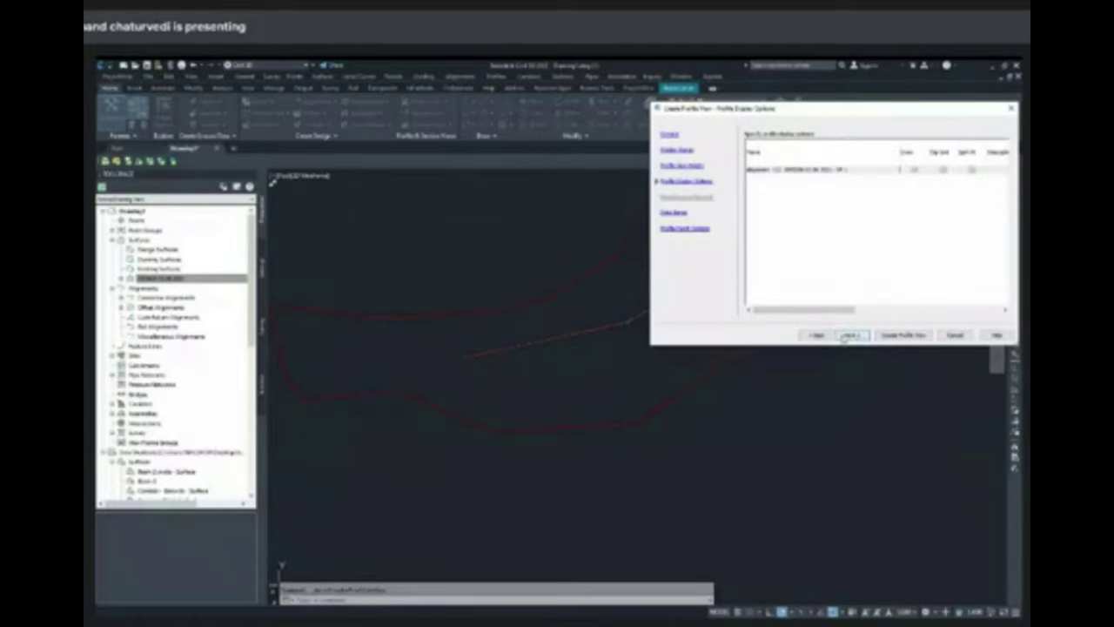
pyautogui.click(851, 336)
pyautogui.click(851, 336)
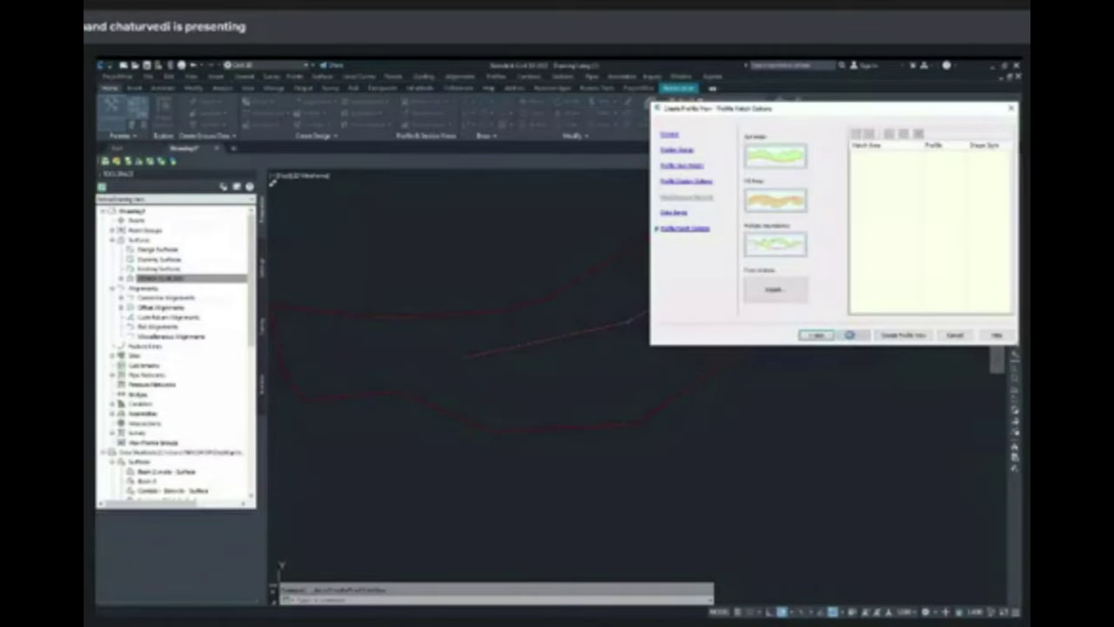
pyautogui.click(909, 338)
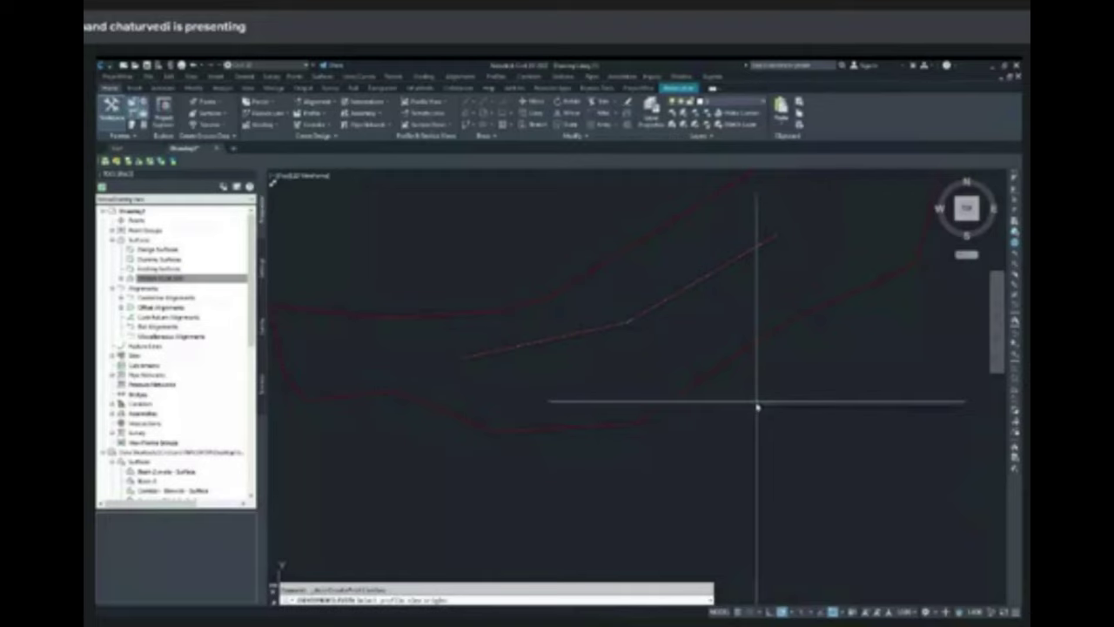
pyautogui.click(736, 437)
# Review the placed profile view against the alignment's stations in plan
pyautogui.scroll(5, 756, 447)
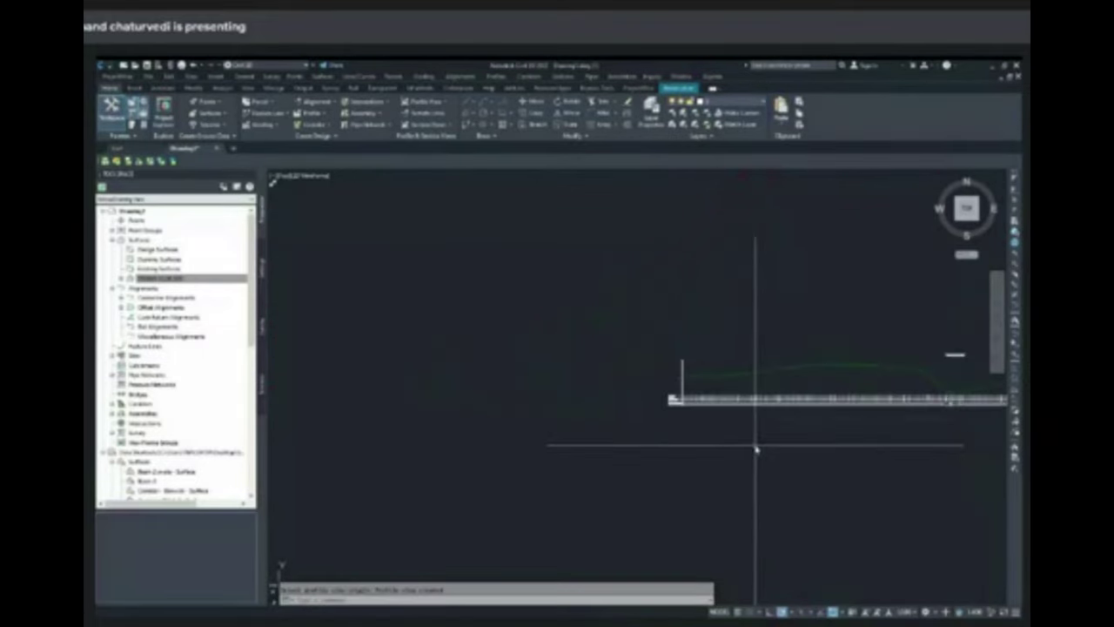
pyautogui.scroll(-3, 750, 423)
pyautogui.moveTo(671, 415); pyautogui.dragTo(624, 416, button='middle')
pyautogui.scroll(4, 701, 398)
pyautogui.scroll(-4, 590, 403)
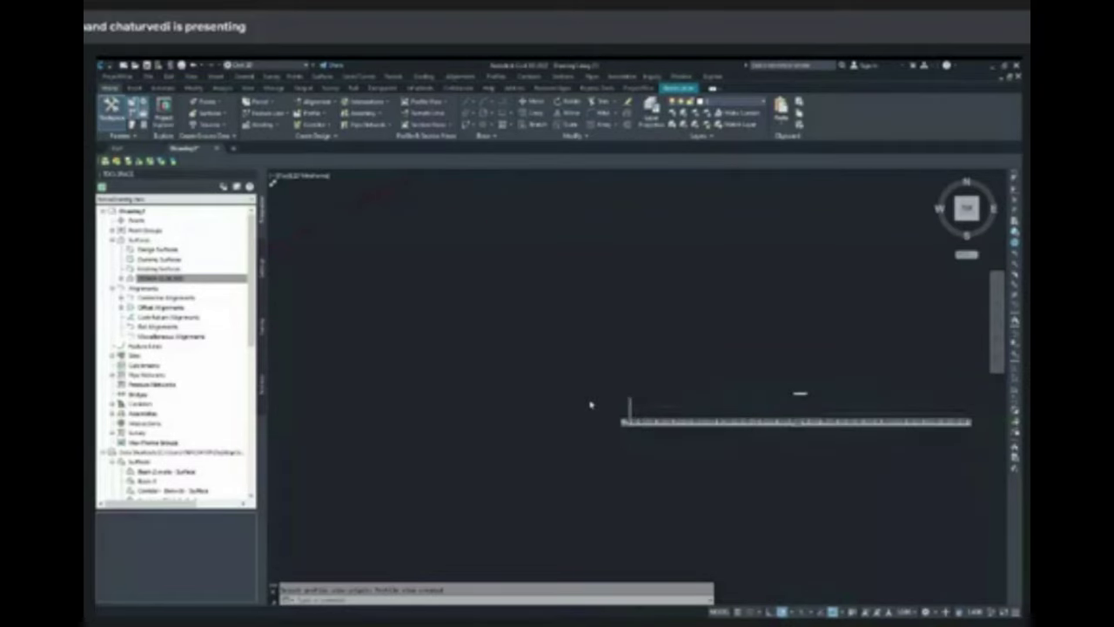
pyautogui.scroll(5, 366, 336)
pyautogui.scroll(6, 504, 372)
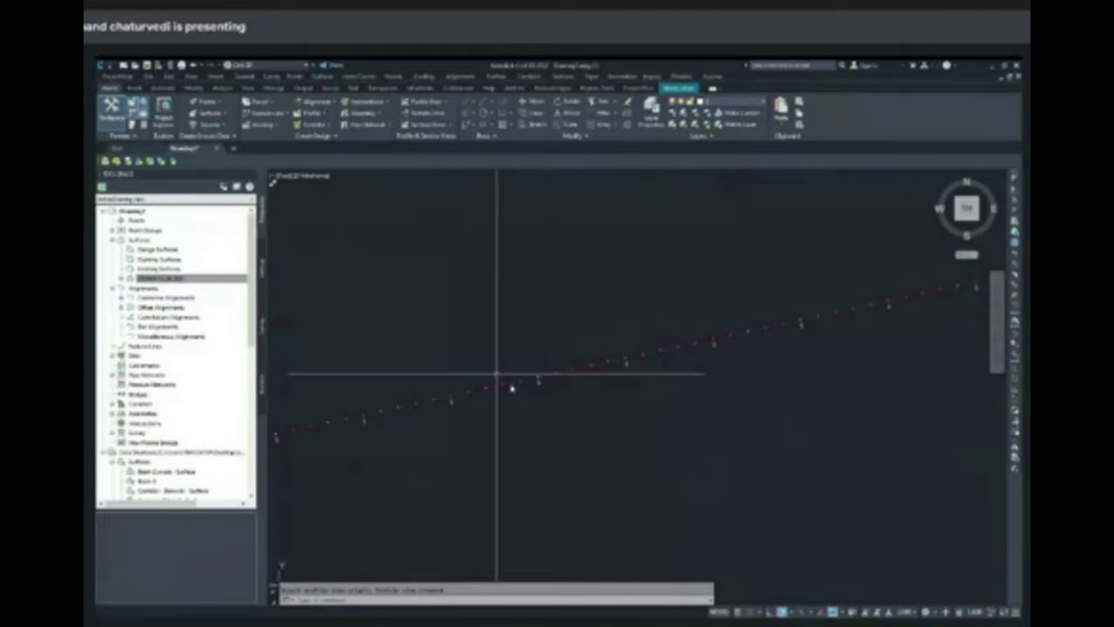
pyautogui.moveTo(687, 350); pyautogui.dragTo(689, 349, button='middle')
pyautogui.scroll(-4, 547, 391)
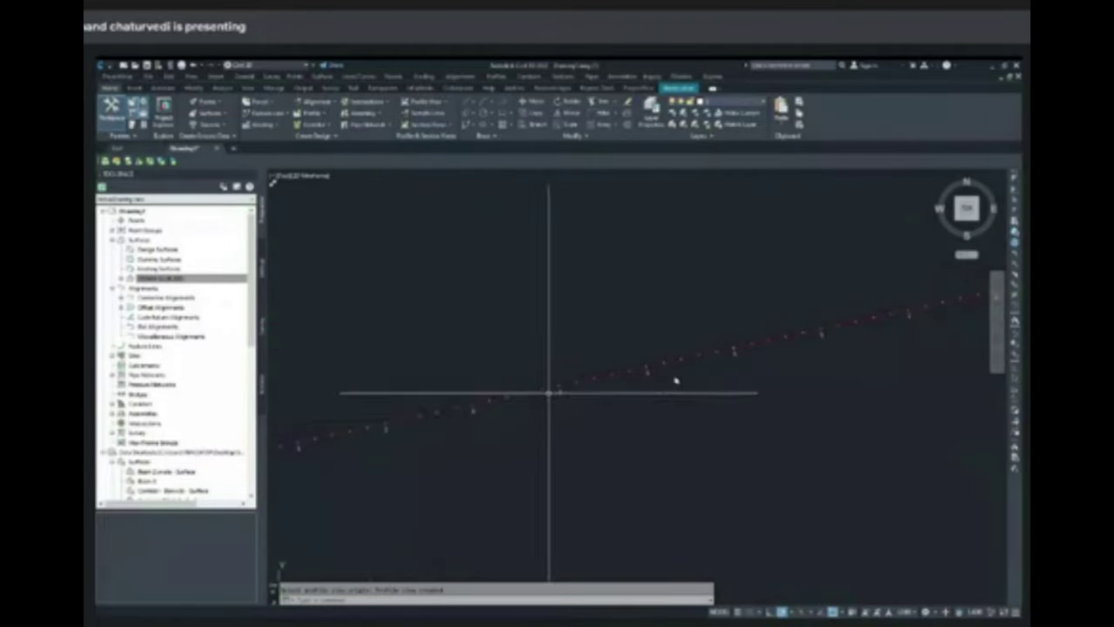
pyautogui.moveTo(796, 356); pyautogui.dragTo(638, 388, button='middle')
pyautogui.scroll(4, 705, 371)
pyautogui.scroll(5, 562, 390)
pyautogui.scroll(-5, 561, 391)
pyautogui.scroll(-5, 585, 398)
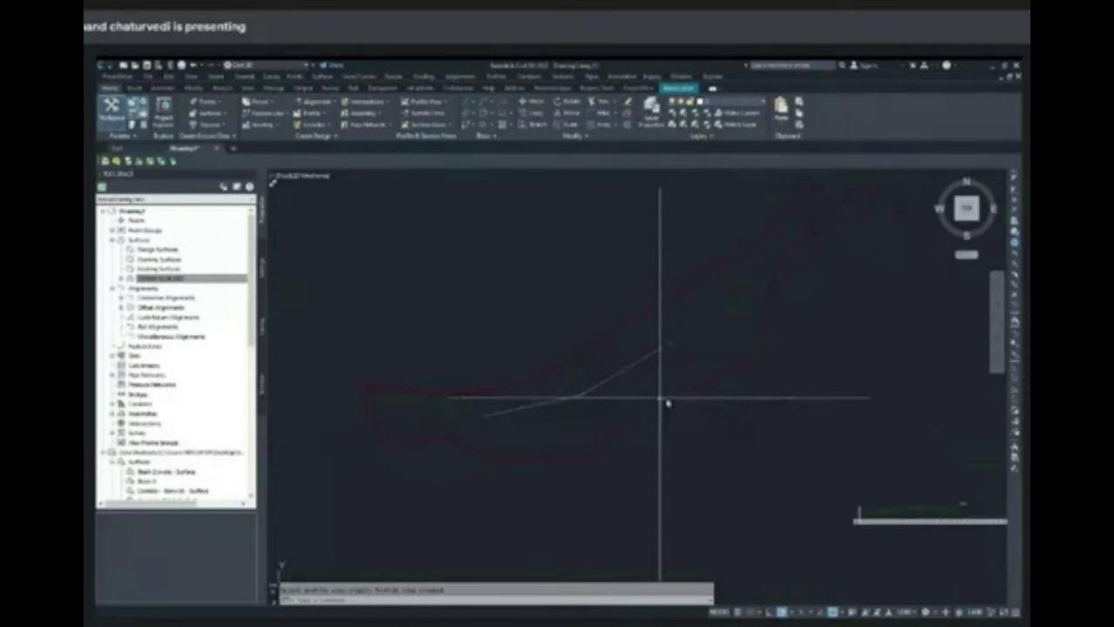
pyautogui.moveTo(872, 524)
pyautogui.mouseDown(button='middle')
pyautogui.moveTo(704, 356)
pyautogui.moveTo(664, 342)
pyautogui.mouseUp(button='middle')
pyautogui.scroll(5, 663, 340)
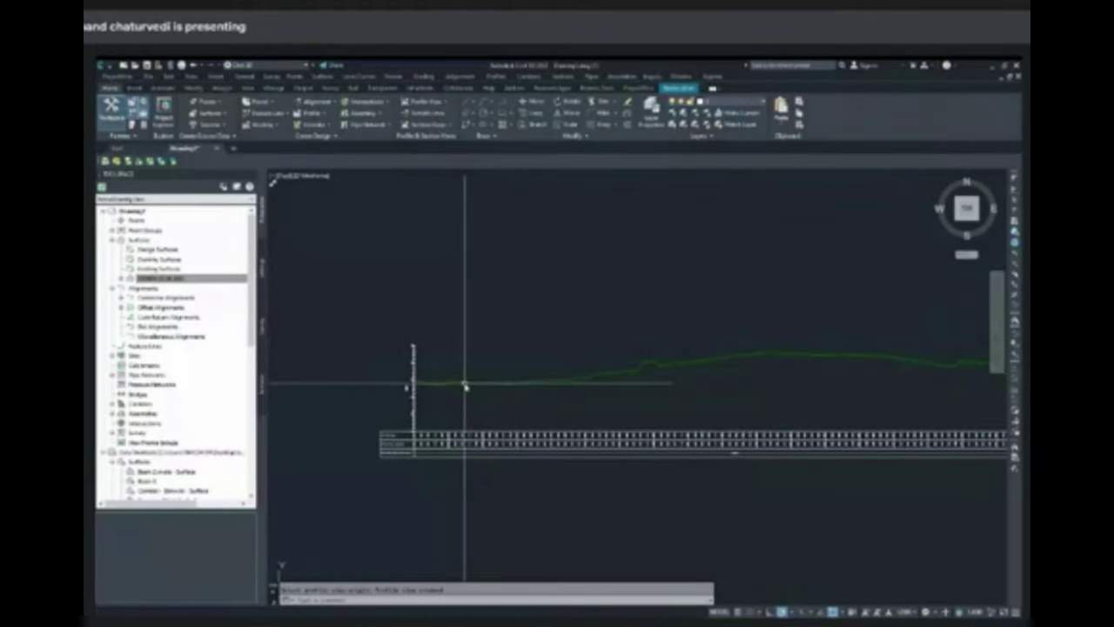
# Examine the existing ground profile along its full length, together with its level axis and the Chainage and Existing Levels bands
pyautogui.click(456, 382)
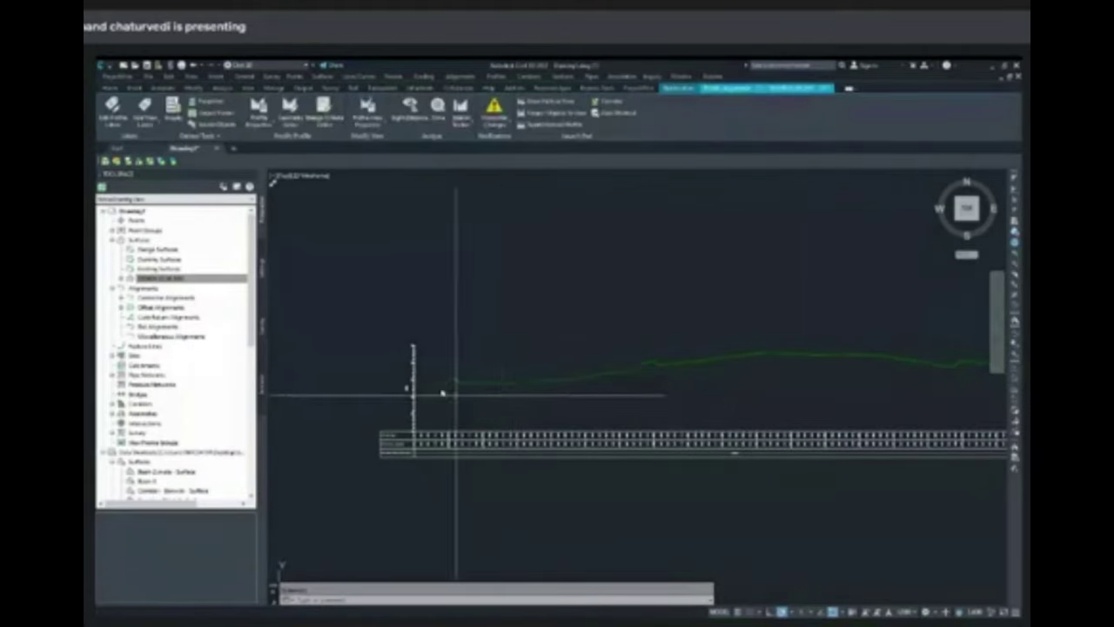
pyautogui.scroll(5, 421, 383)
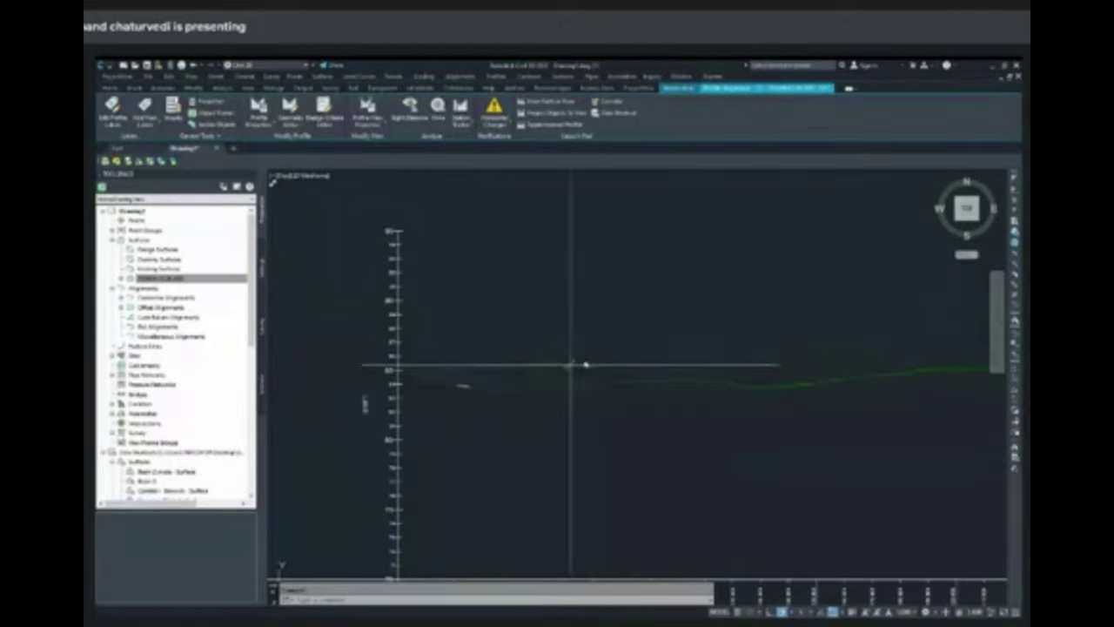
pyautogui.moveTo(823, 537); pyautogui.dragTo(751, 284, button='middle')
pyautogui.moveTo(670, 331); pyautogui.dragTo(900, 341, button='middle')
pyautogui.scroll(4, 578, 362)
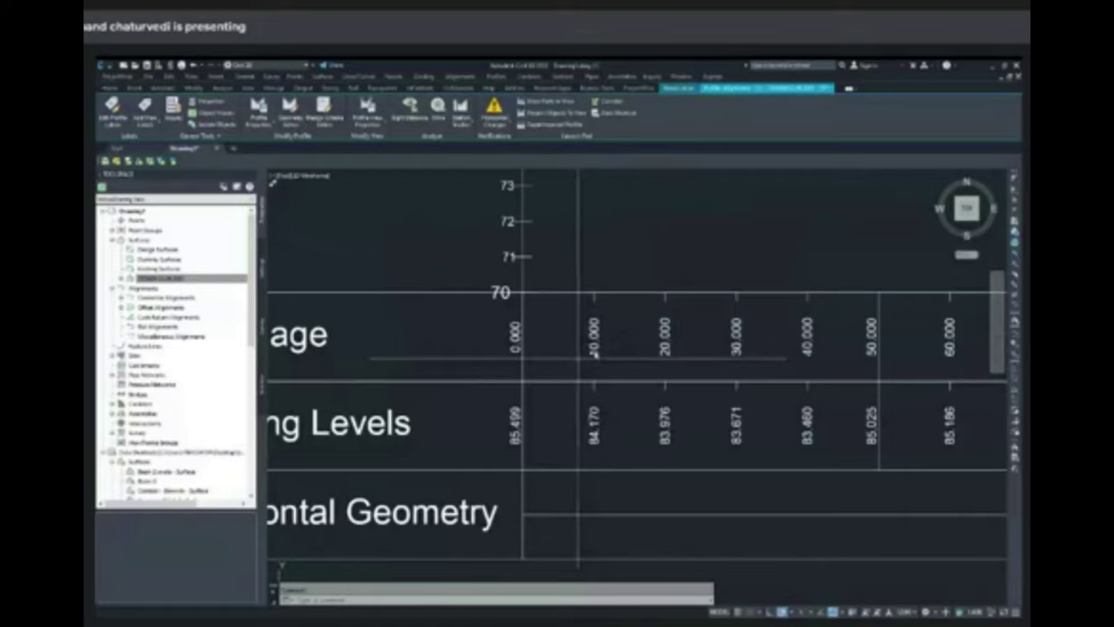
pyautogui.moveTo(945, 338); pyautogui.dragTo(584, 416, button='middle')
pyautogui.scroll(-6, 584, 415)
pyautogui.moveTo(587, 330); pyautogui.dragTo(552, 401, button='middle')
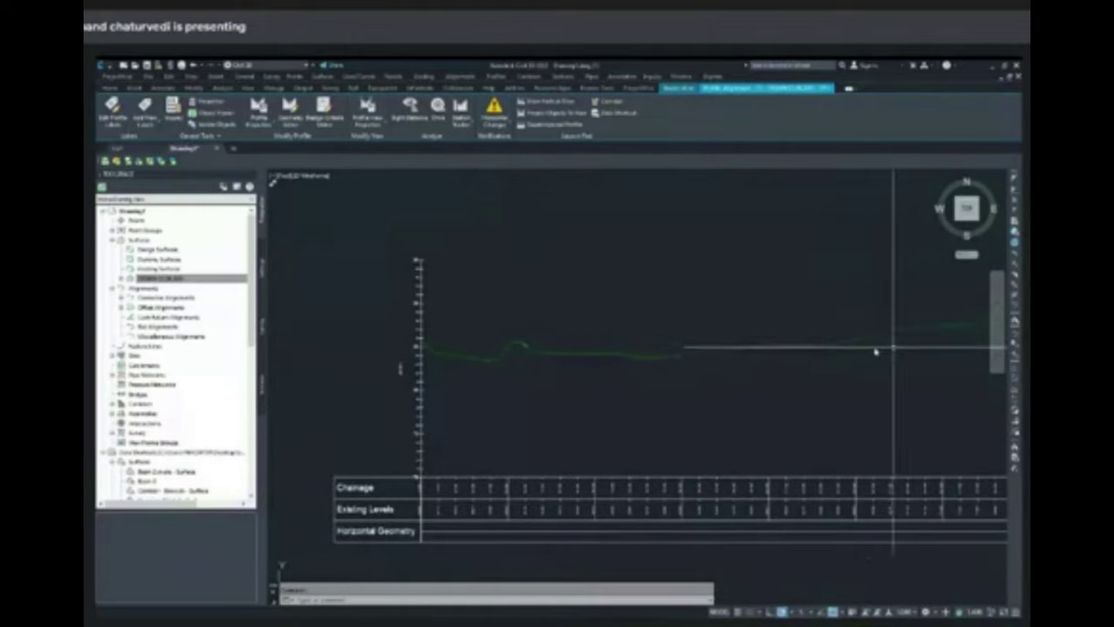
pyautogui.scroll(-2, 810, 361)
pyautogui.moveTo(701, 372); pyautogui.dragTo(582, 381, button='middle')
pyautogui.scroll(-2, 577, 380)
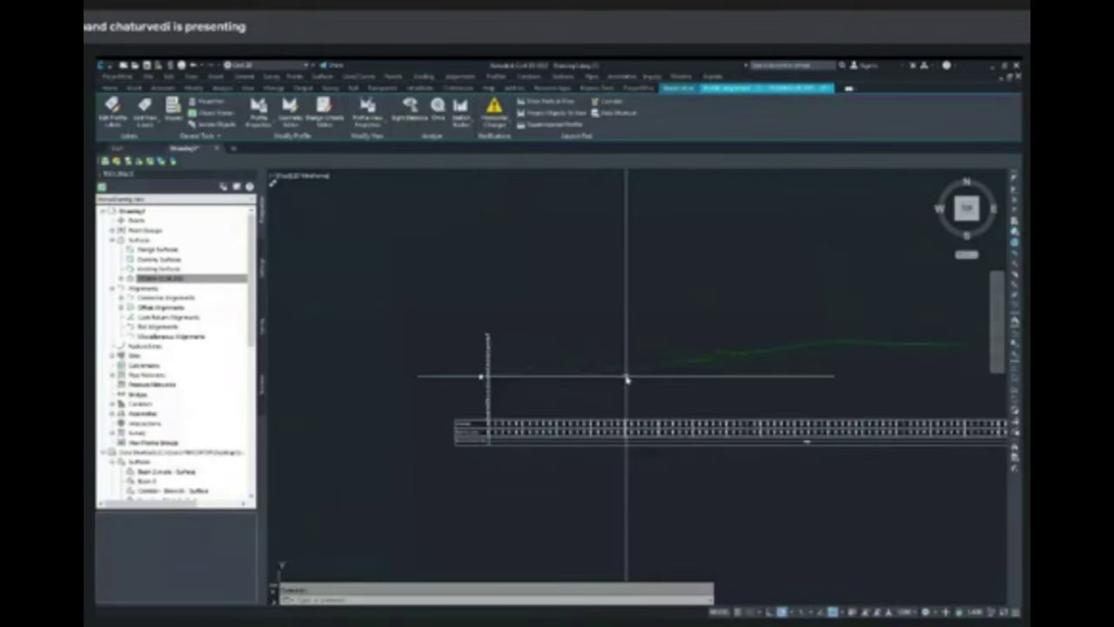
pyautogui.moveTo(727, 376); pyautogui.dragTo(522, 374, button='middle')
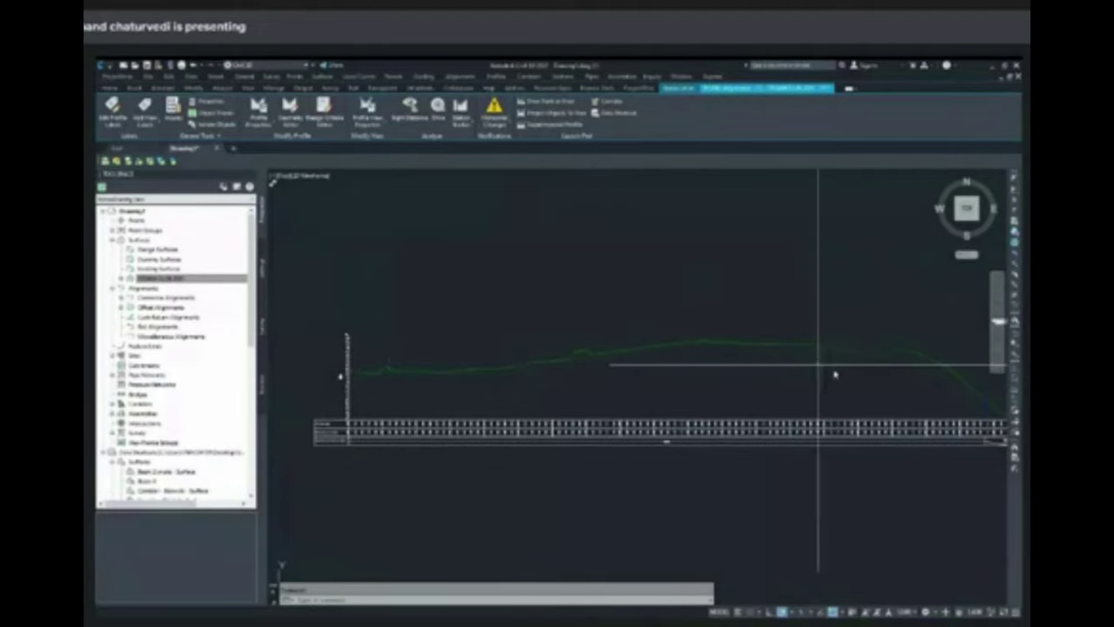
pyautogui.scroll(-3, 860, 378)
pyautogui.moveTo(887, 383); pyautogui.dragTo(603, 376, button='middle')
pyautogui.scroll(-3, 602, 376)
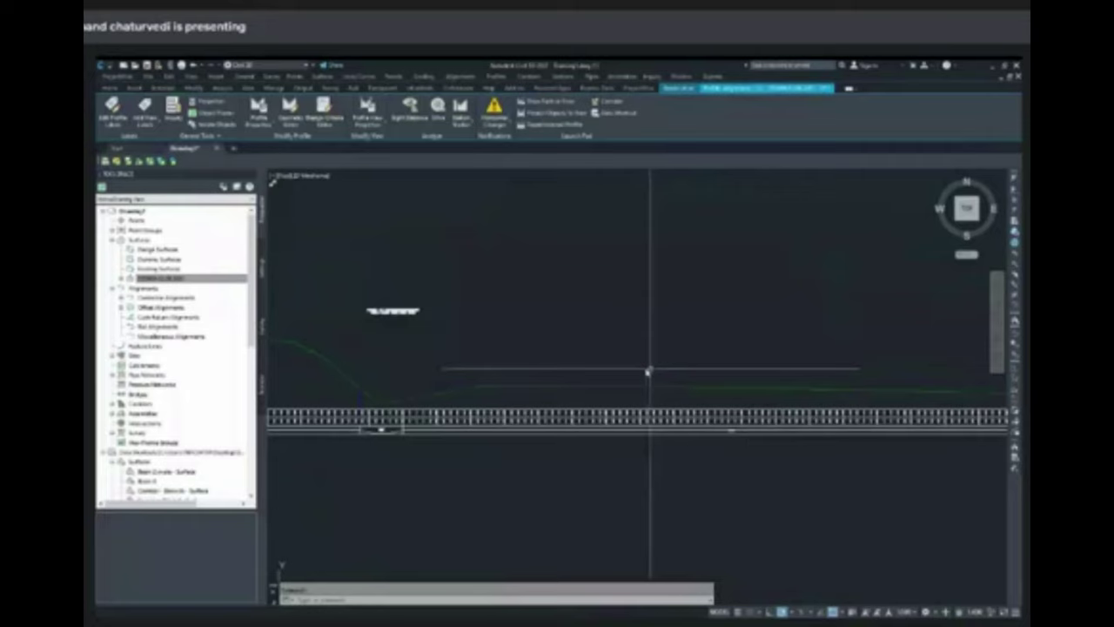
pyautogui.scroll(-4, 651, 370)
pyautogui.moveTo(589, 363); pyautogui.dragTo(793, 323, button='middle')
pyautogui.scroll(4, 615, 338)
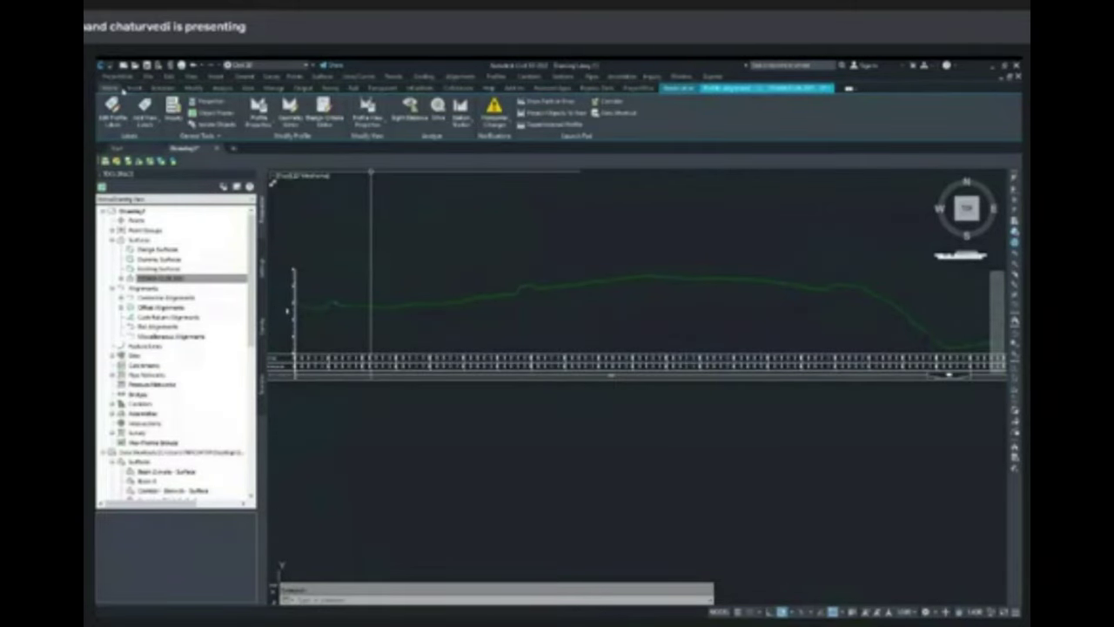
pyautogui.click(112, 89)
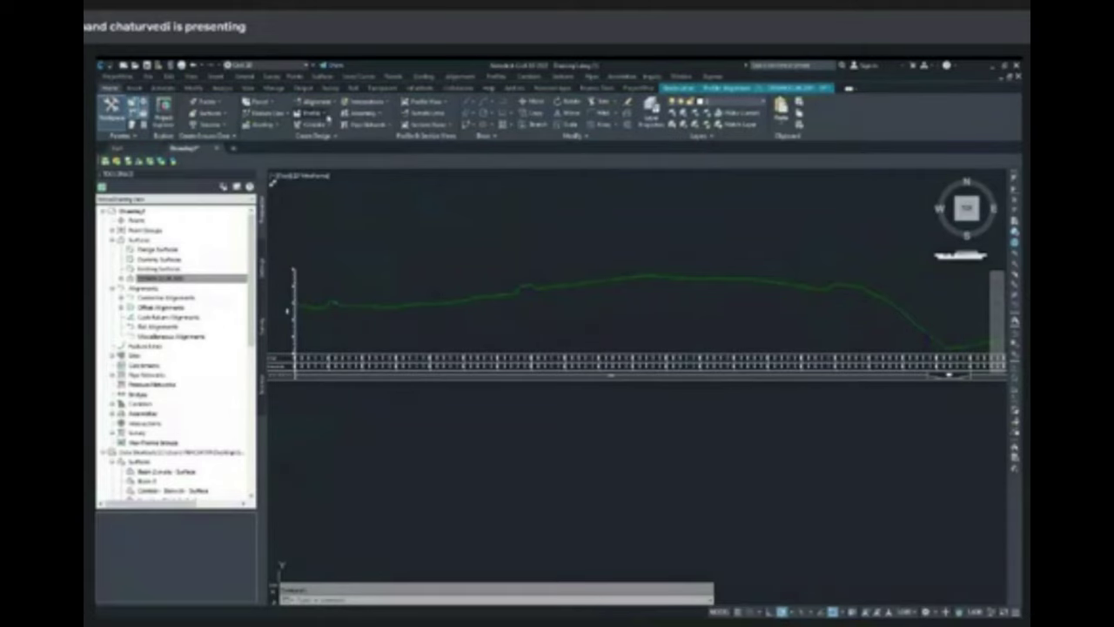
pyautogui.click(328, 116)
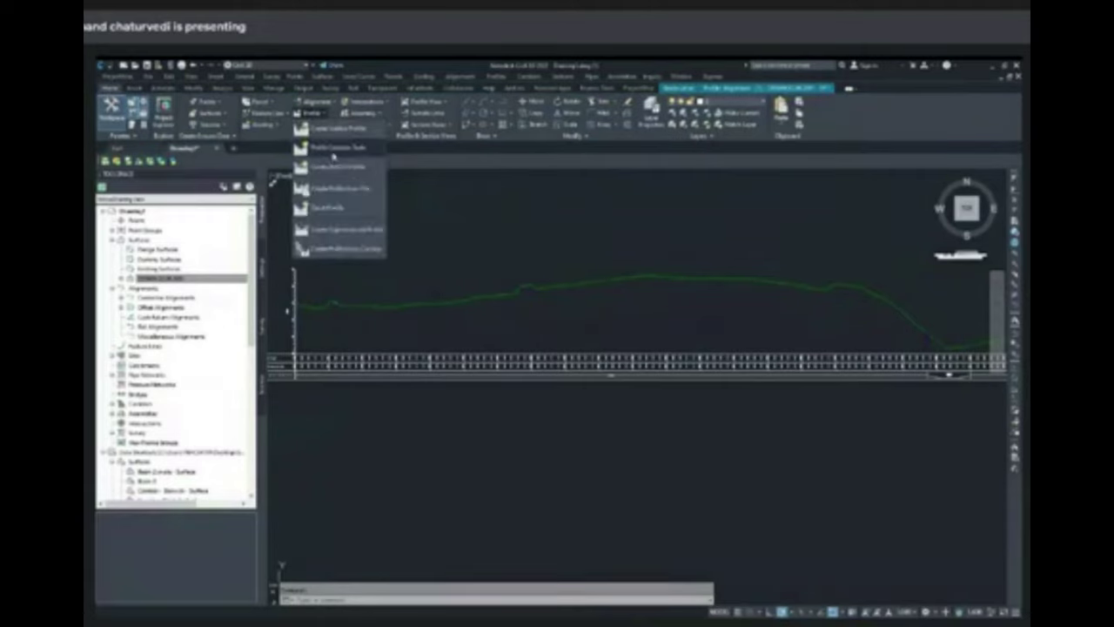
pyautogui.click(331, 149)
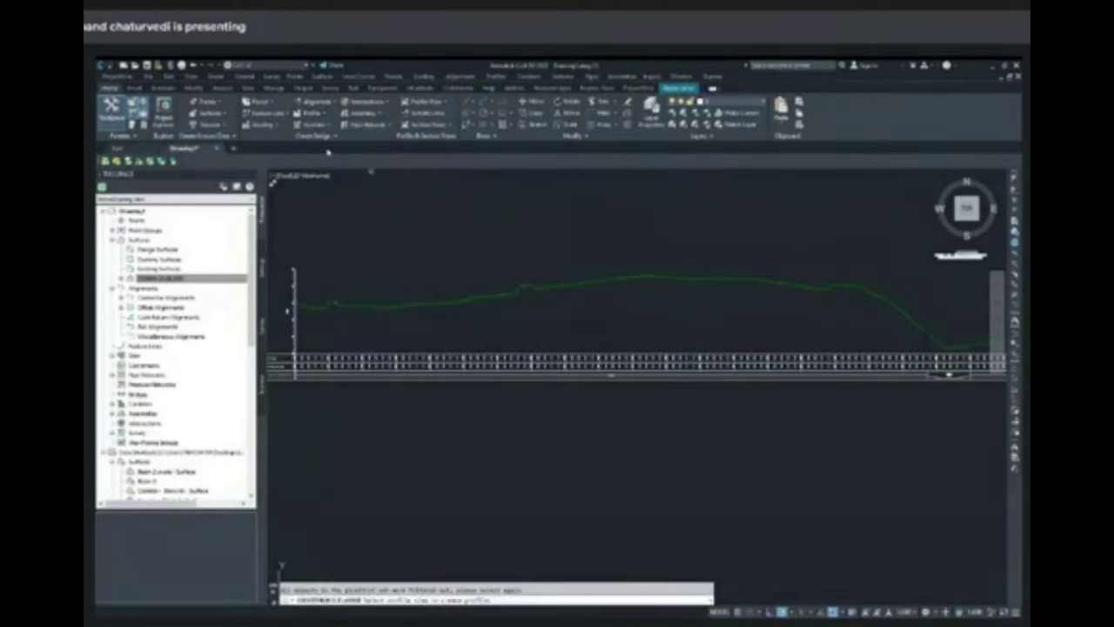
pyautogui.scroll(8, 373, 331)
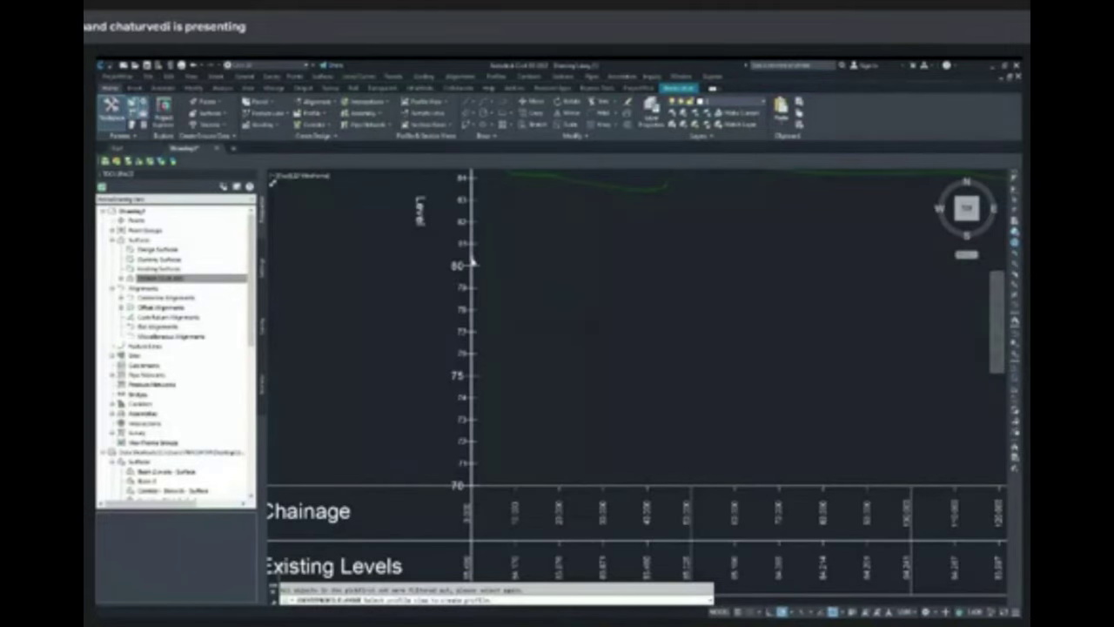
pyautogui.click(472, 262)
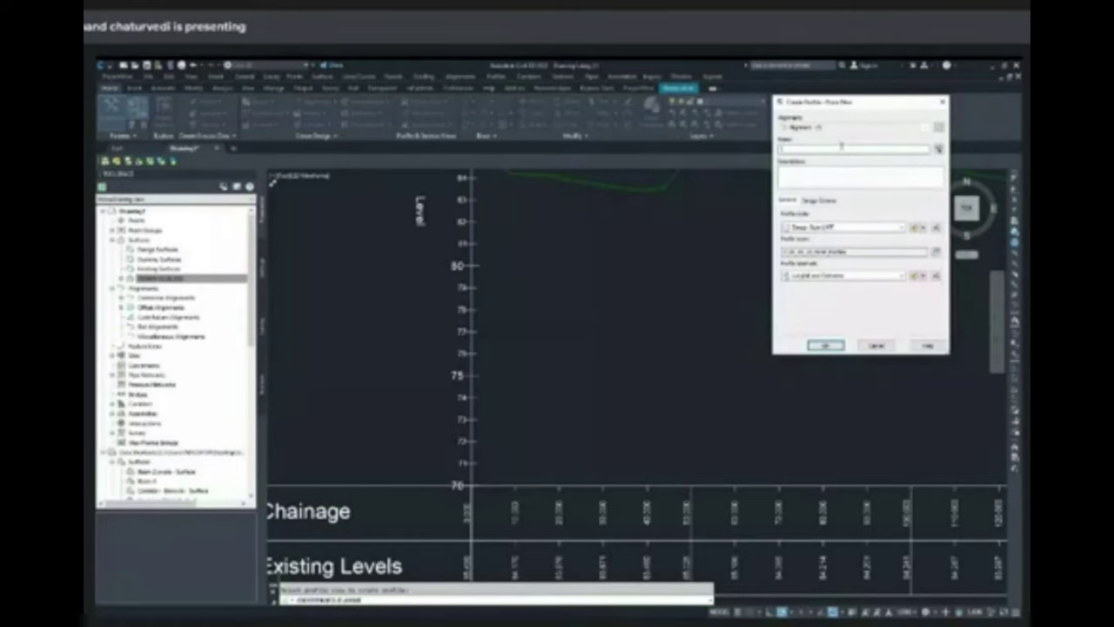
pyautogui.click(878, 346)
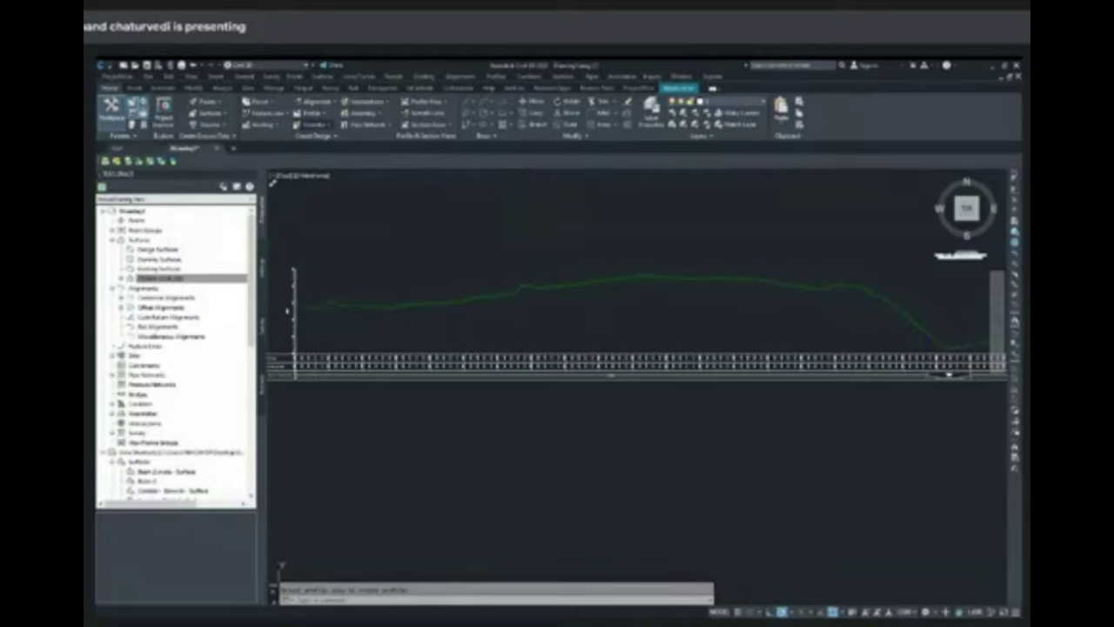
# Start a new layout profile on the profile view with the Profile Creation Tools, accepting the default name, style and label set
pyautogui.click(314, 115)
pyautogui.click(337, 148)
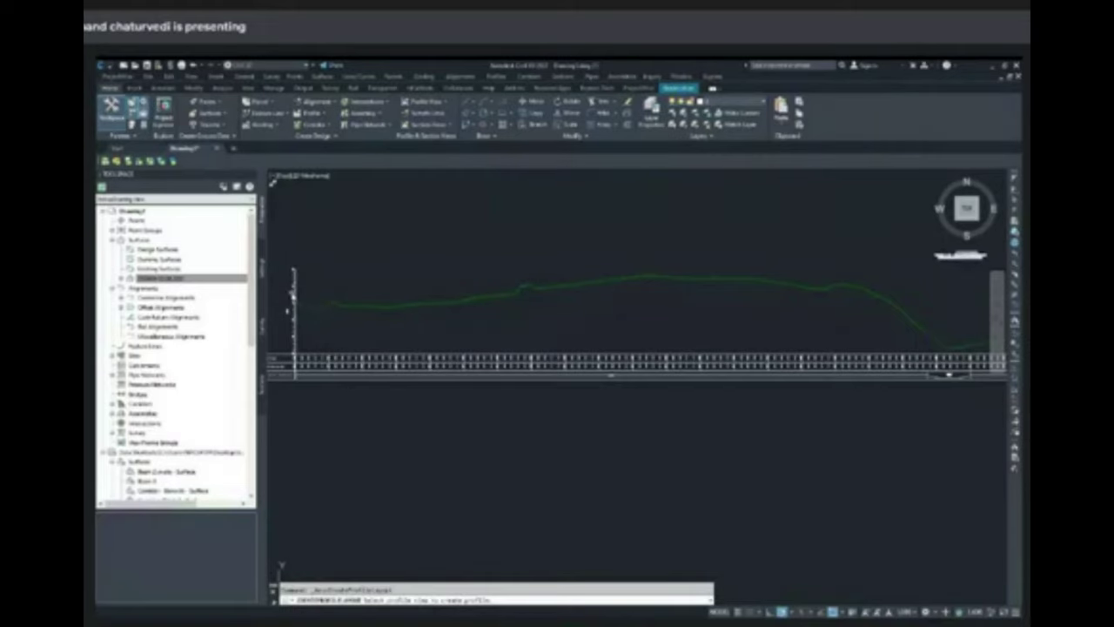
pyautogui.click(296, 295)
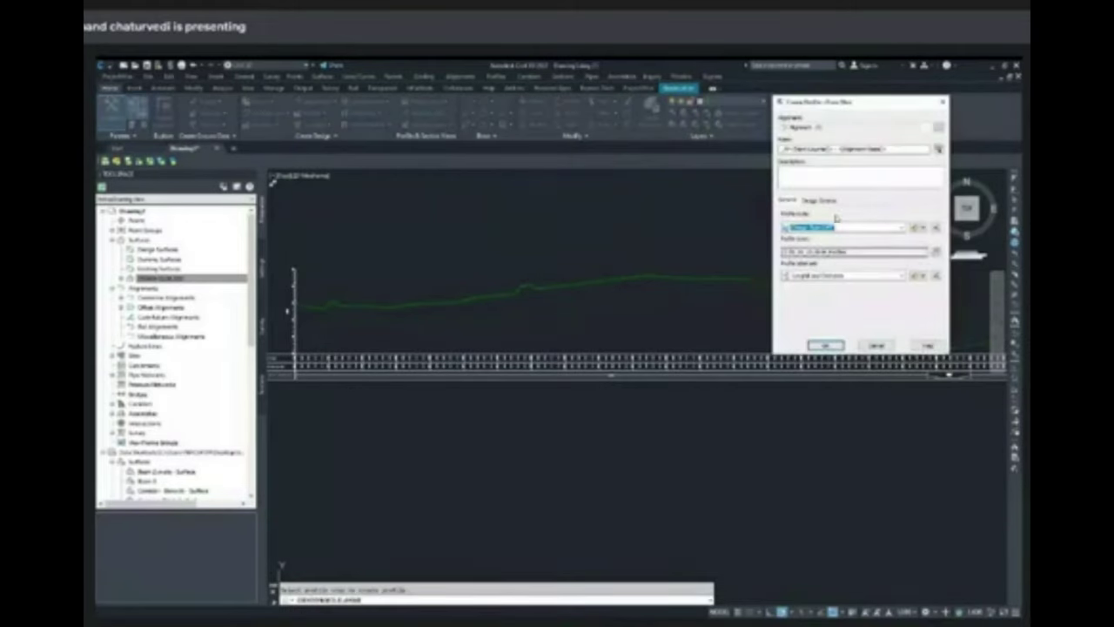
pyautogui.click(825, 346)
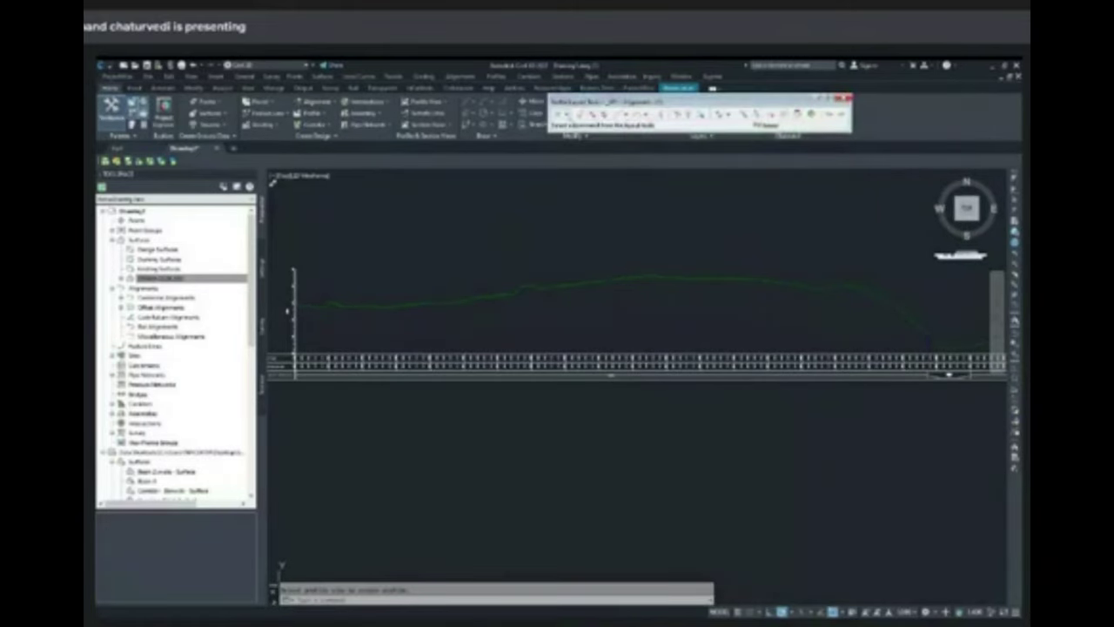
# Start drawing tangents with curves, placing the design profile's first point on the level axis where the existing ground begins
pyautogui.click(560, 114)
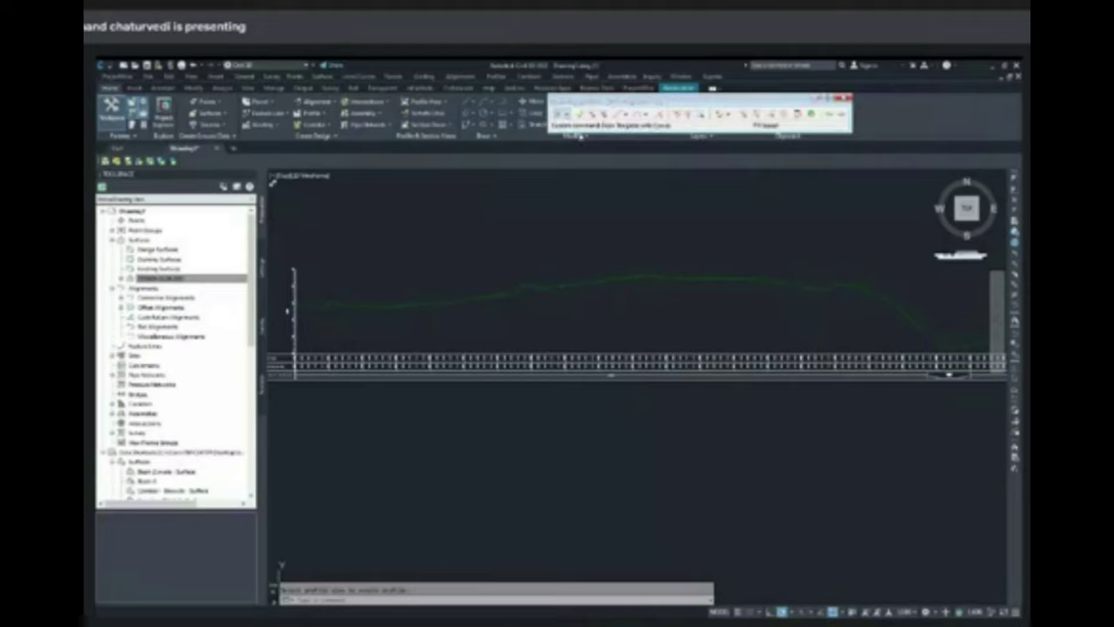
pyautogui.moveTo(394, 316); pyautogui.dragTo(872, 186, button='middle')
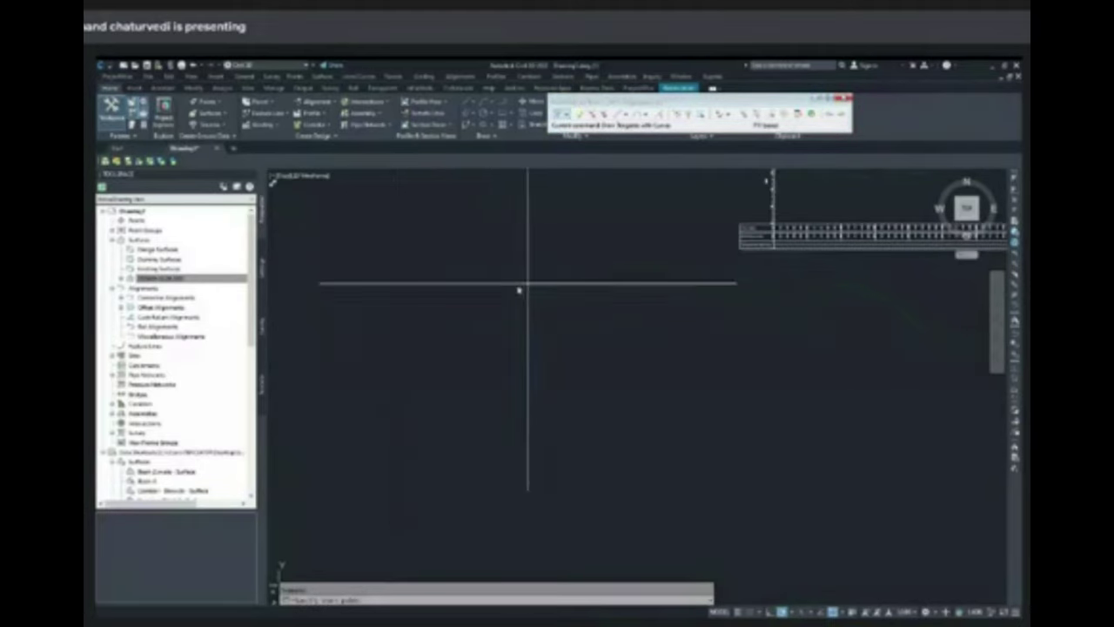
pyautogui.moveTo(607, 252); pyautogui.dragTo(130, 516, button='middle')
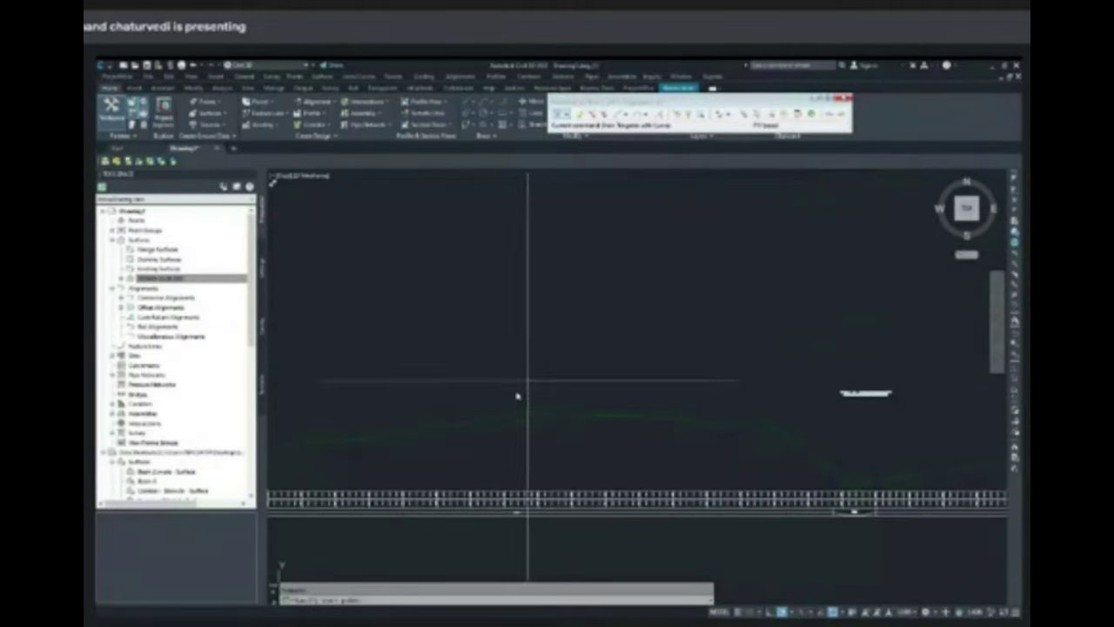
pyautogui.moveTo(514, 386); pyautogui.dragTo(567, 318, button='middle')
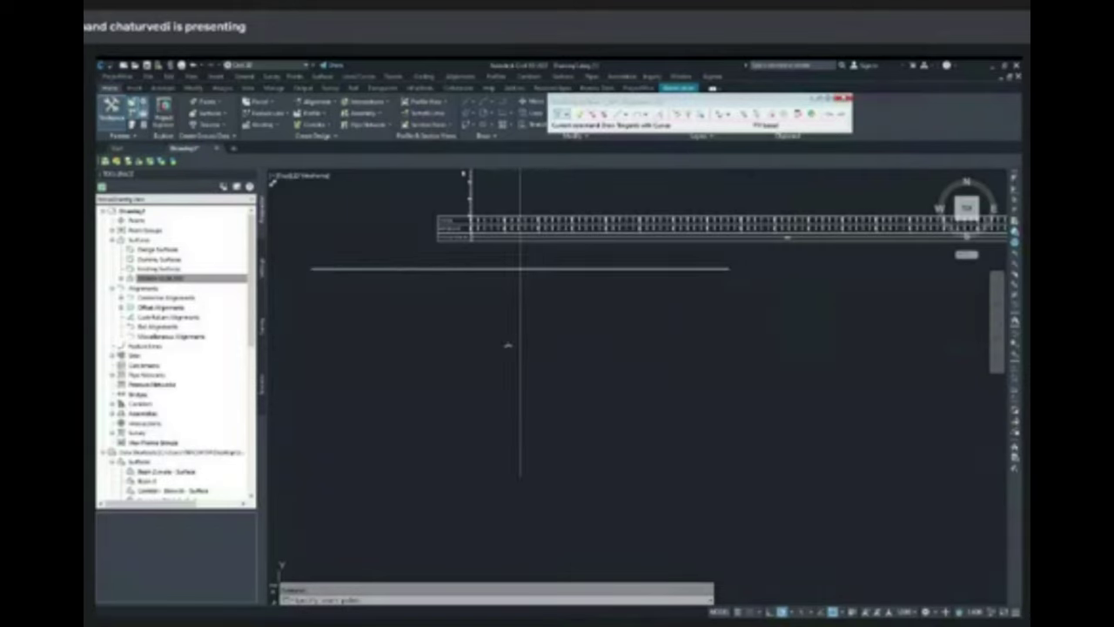
pyautogui.moveTo(519, 268); pyautogui.dragTo(487, 375, button='middle')
pyautogui.moveTo(629, 388); pyautogui.dragTo(471, 388, button='middle')
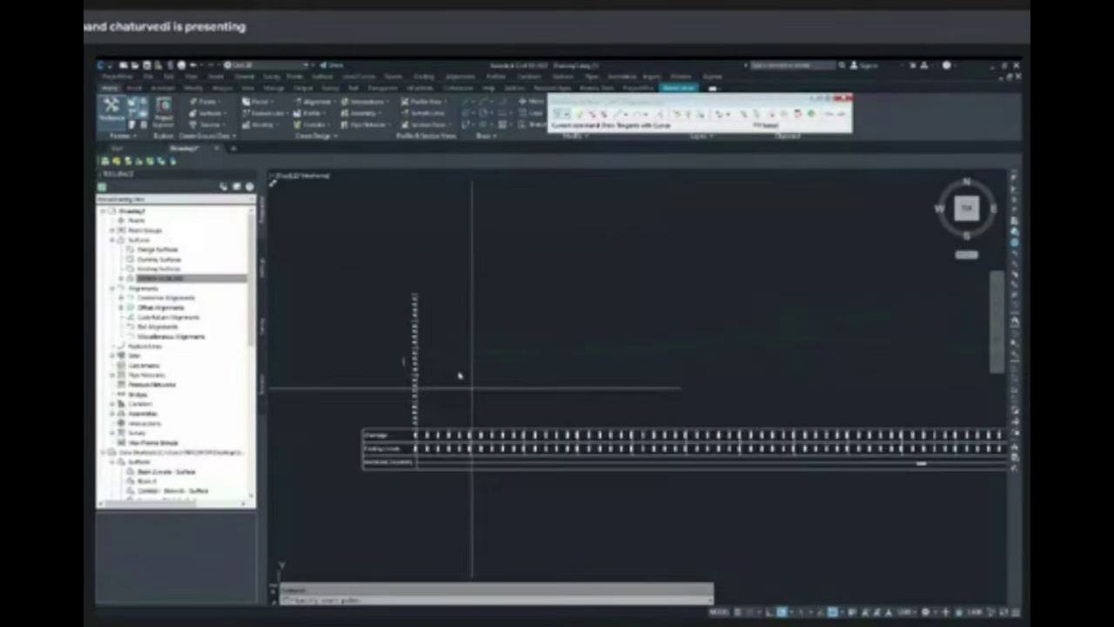
pyautogui.scroll(2, 460, 376)
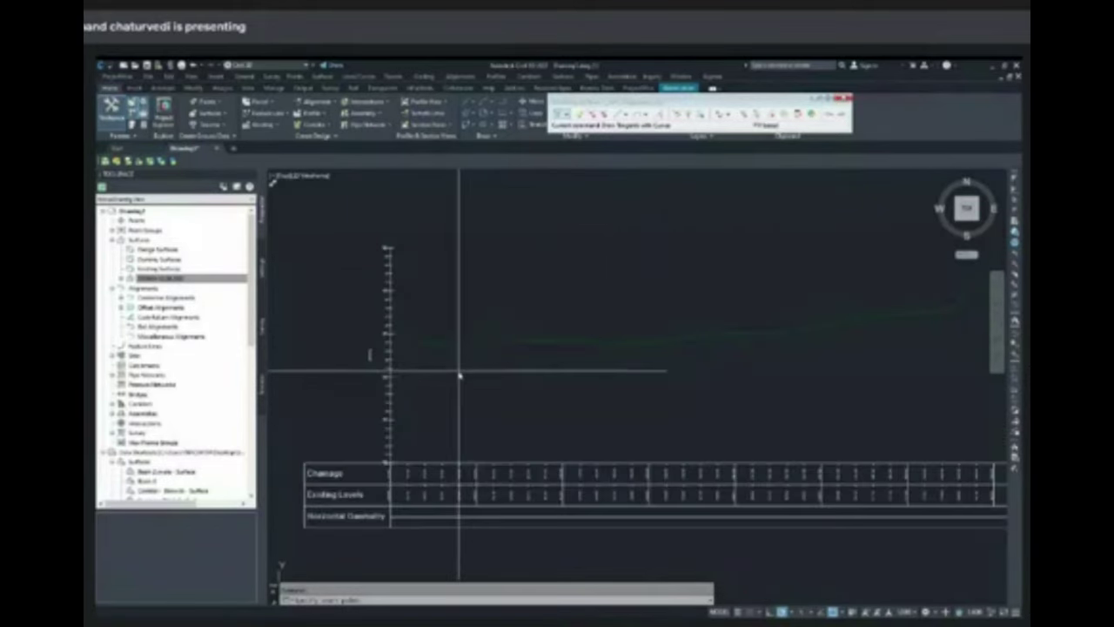
pyautogui.click(392, 345)
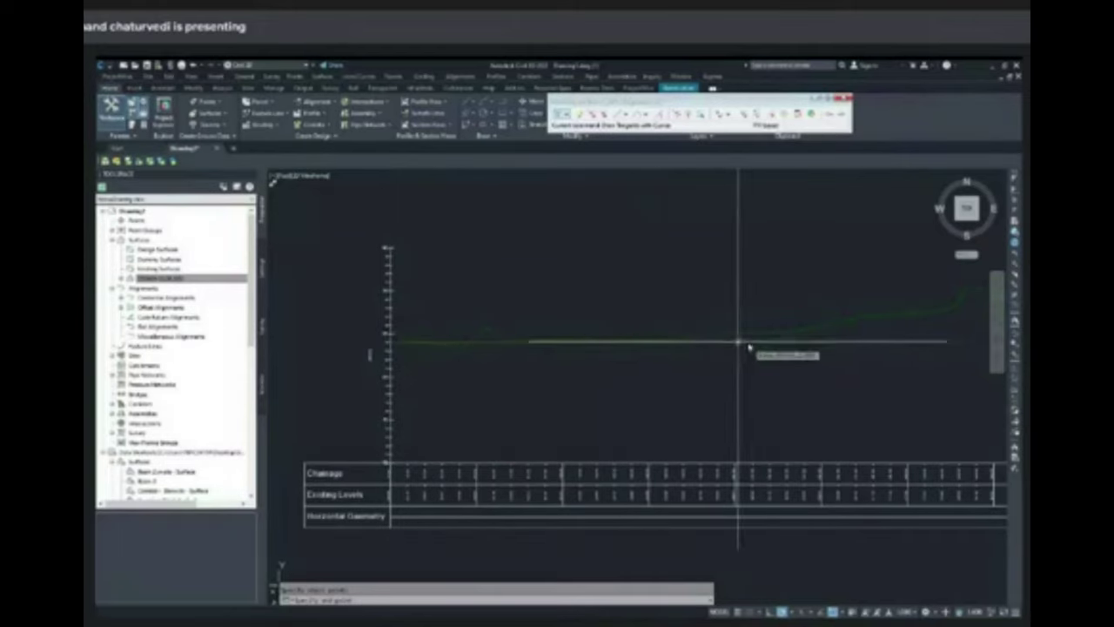
# Continue the design profile with PVIs at the end of the flat opening stretch, near the ground's crest and beyond the dip
pyautogui.scroll(-3, 703, 346)
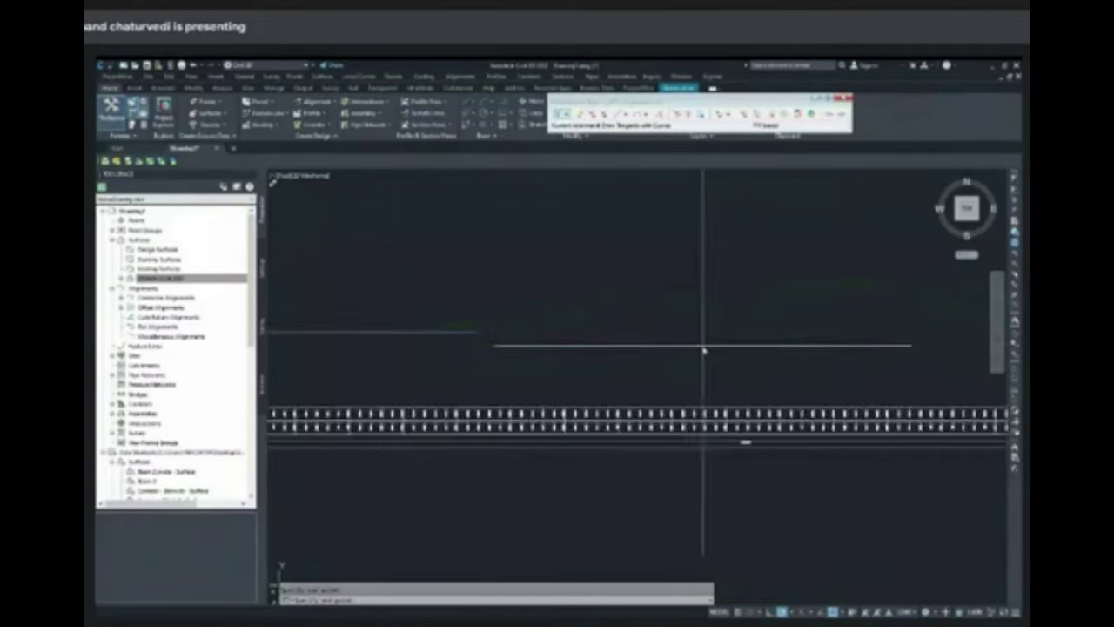
pyautogui.click(821, 328)
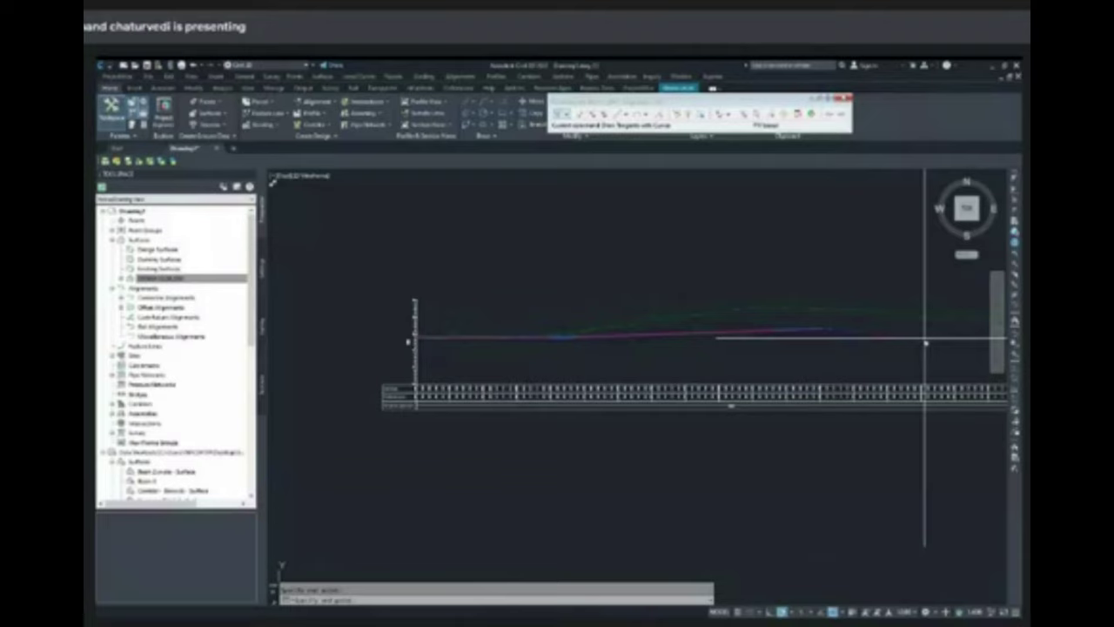
pyautogui.moveTo(859, 342); pyautogui.dragTo(710, 344, button='middle')
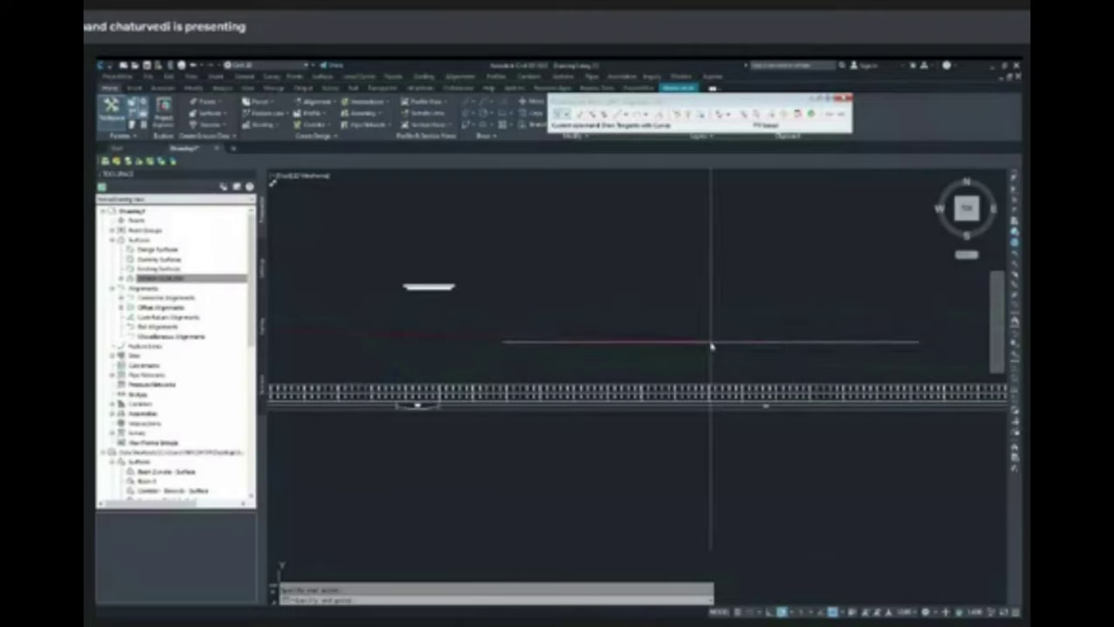
pyautogui.click(807, 363)
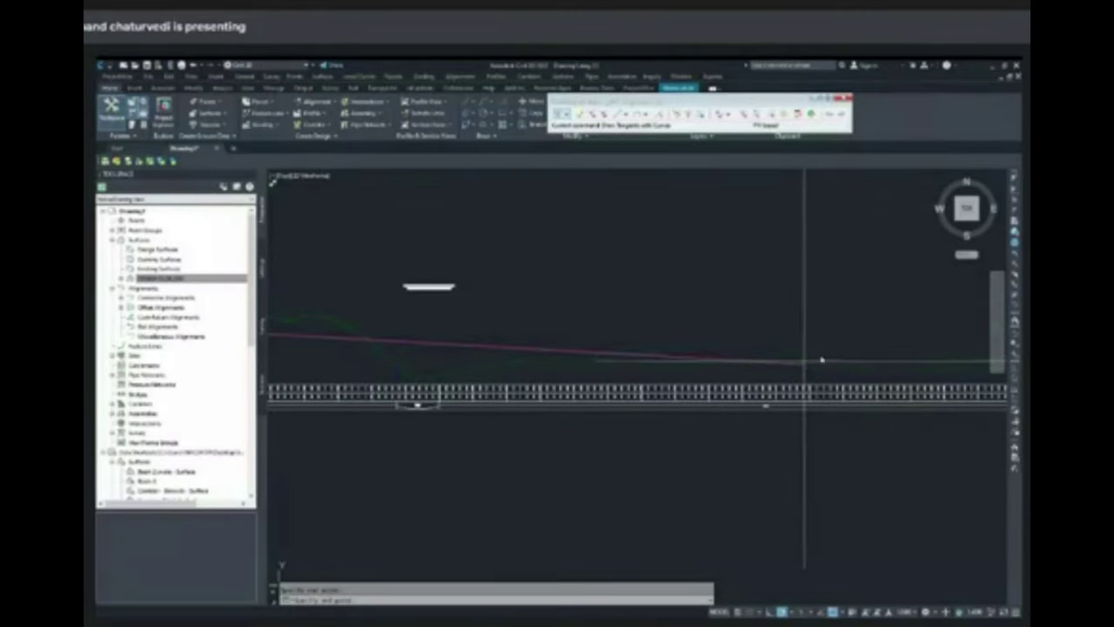
# Try to extend the design profile to the last station of the profile view and finish the tangent drawing
pyautogui.scroll(-4, 766, 341)
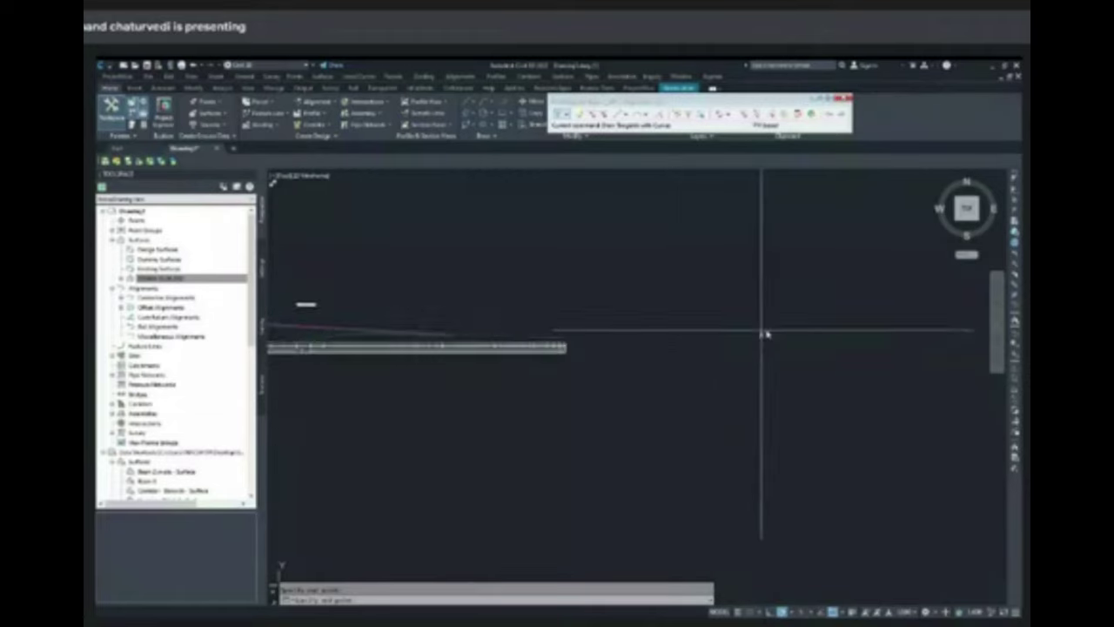
pyautogui.moveTo(478, 324); pyautogui.dragTo(703, 293, button='middle')
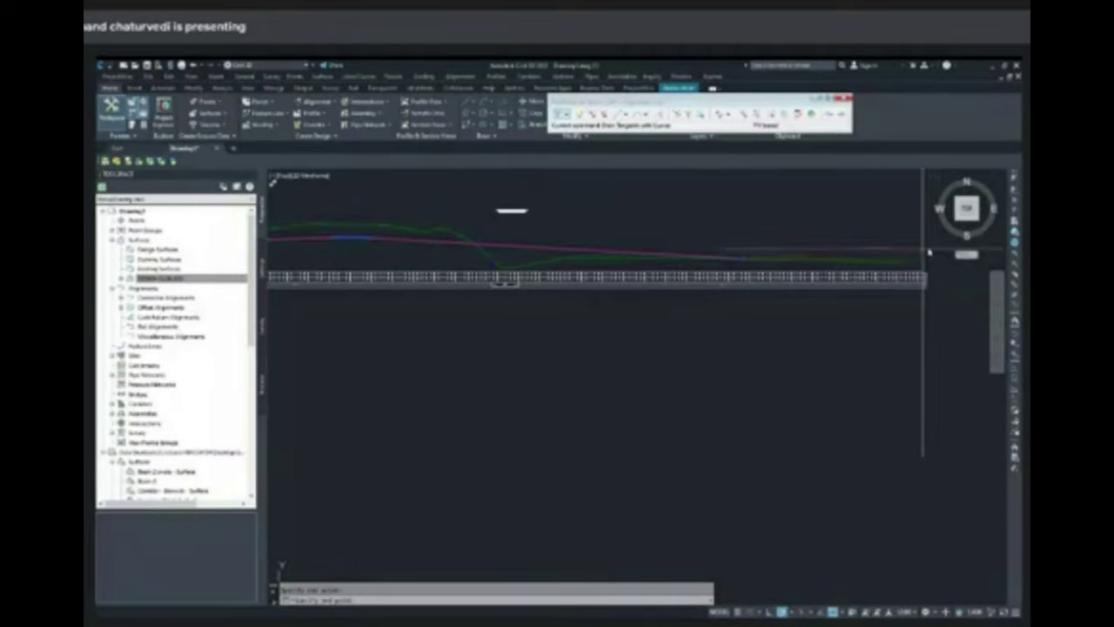
pyautogui.moveTo(927, 254); pyautogui.dragTo(888, 291, button='middle')
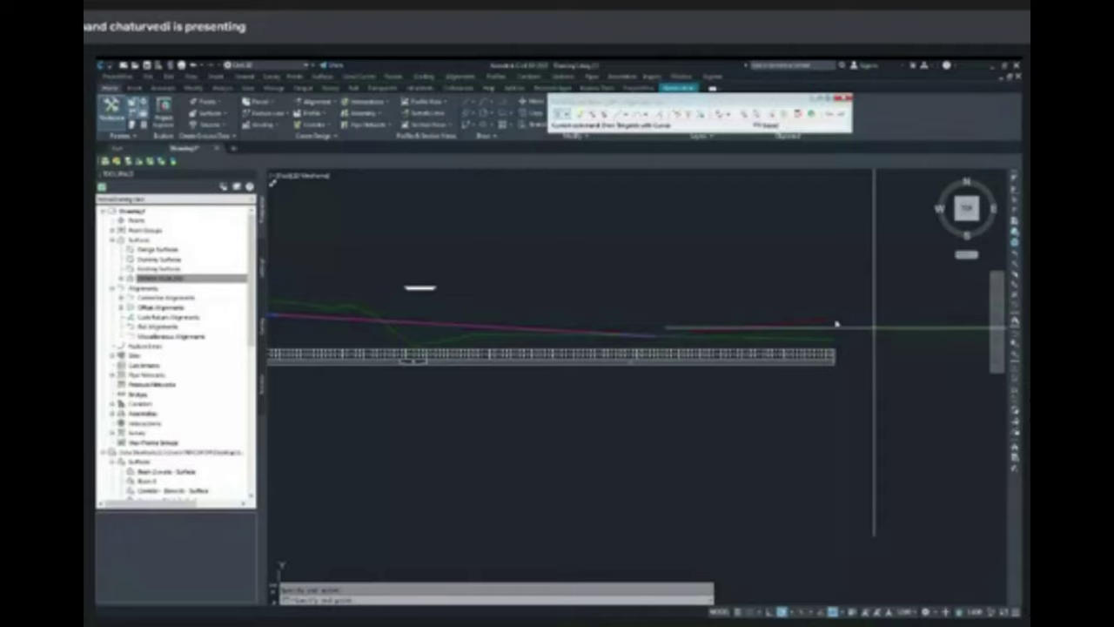
pyautogui.click(870, 393)
pyautogui.click(841, 312)
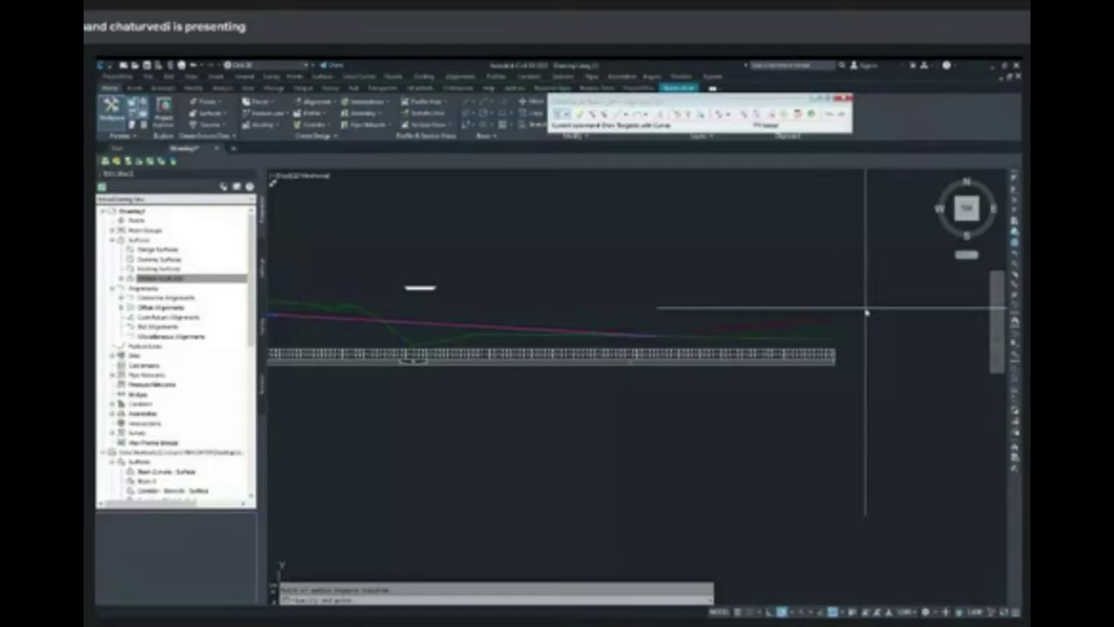
pyautogui.press('Return')
pyautogui.scroll(-5, 851, 315)
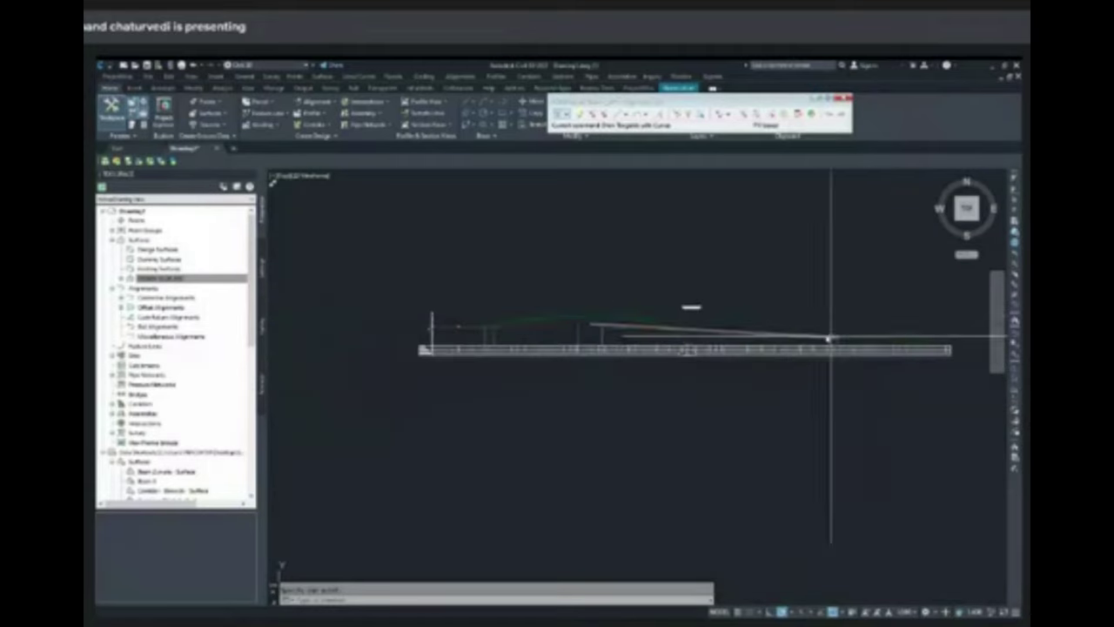
# Select the design profile and examine the grade labels on its tangents against the existing ground
pyautogui.click(615, 327)
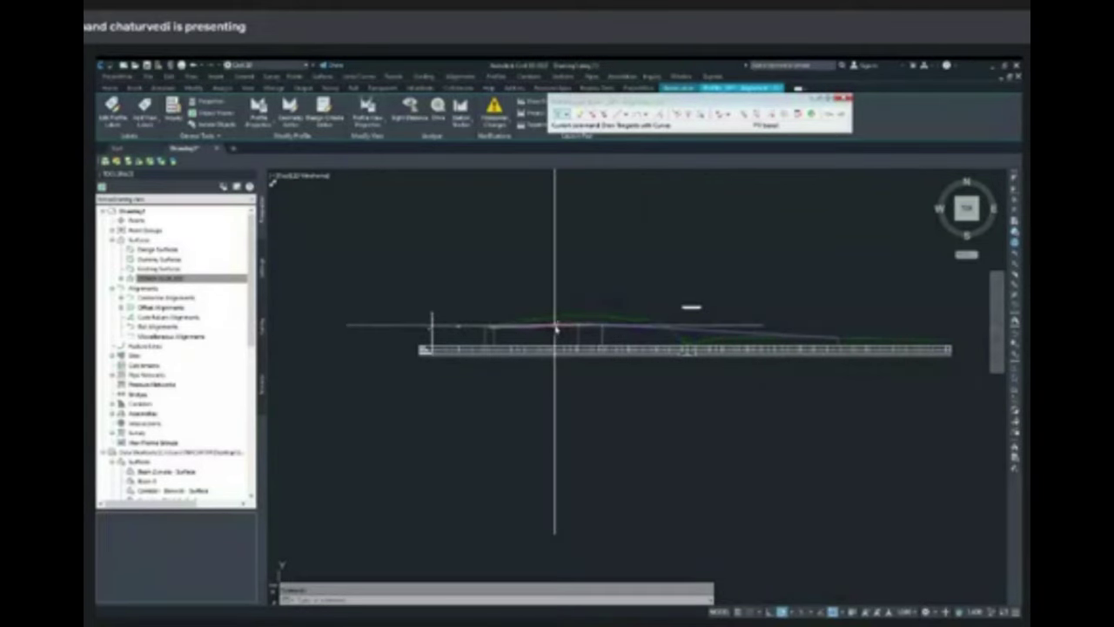
pyautogui.scroll(4, 514, 333)
pyautogui.moveTo(513, 333); pyautogui.dragTo(643, 328, button='middle')
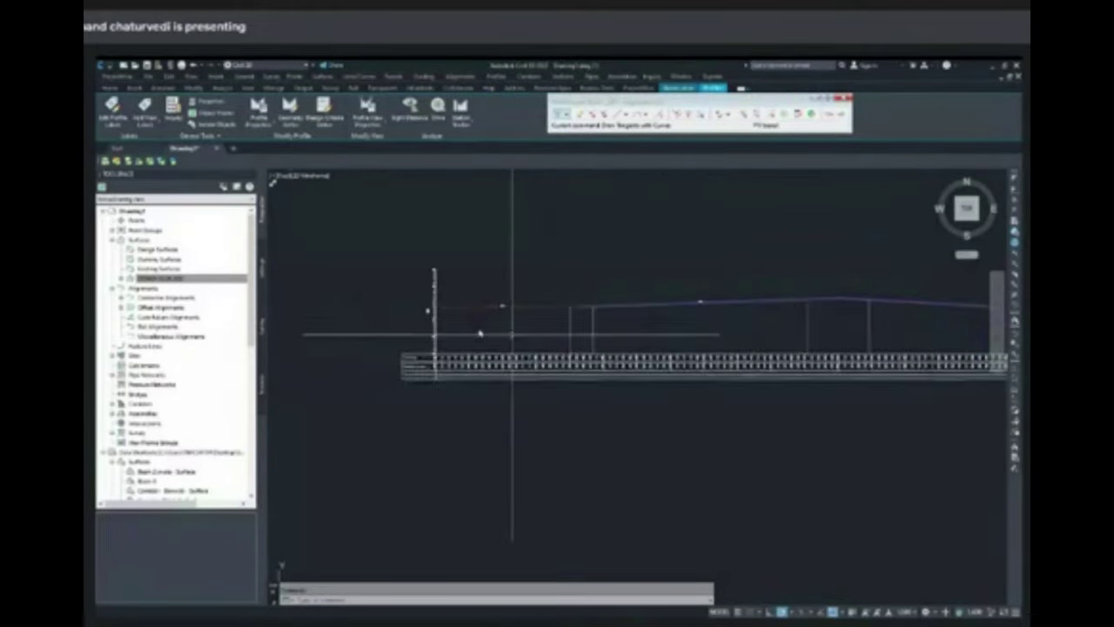
pyautogui.scroll(8, 481, 333)
pyautogui.moveTo(528, 275); pyautogui.dragTo(500, 374, button='middle')
pyautogui.scroll(-6, 499, 372)
pyautogui.scroll(5, 572, 316)
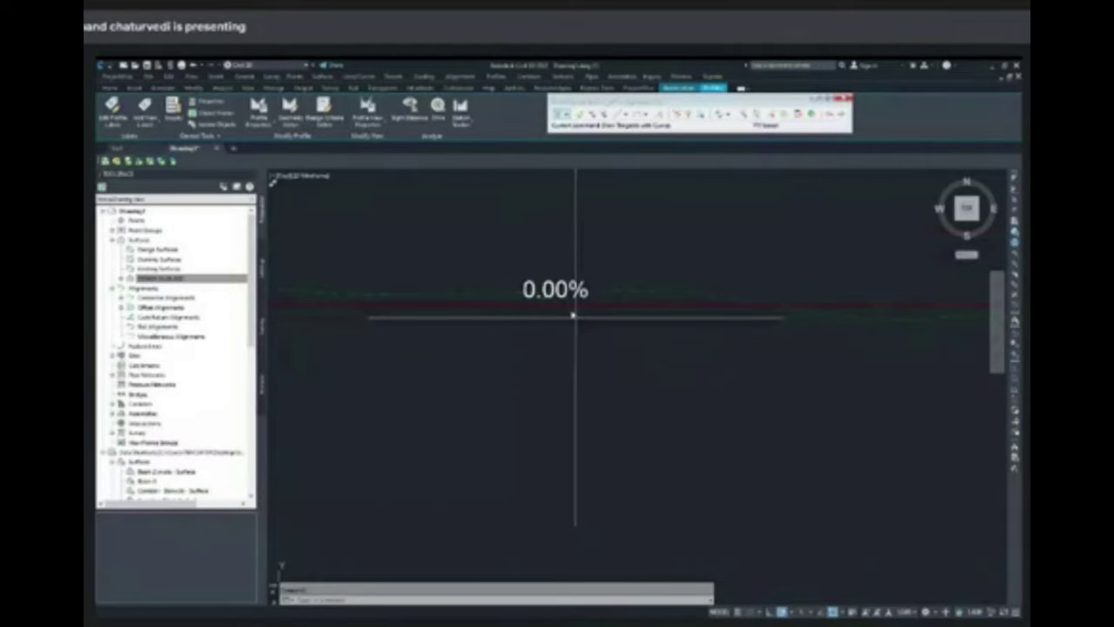
pyautogui.scroll(2, 553, 309)
pyautogui.scroll(-5, 574, 303)
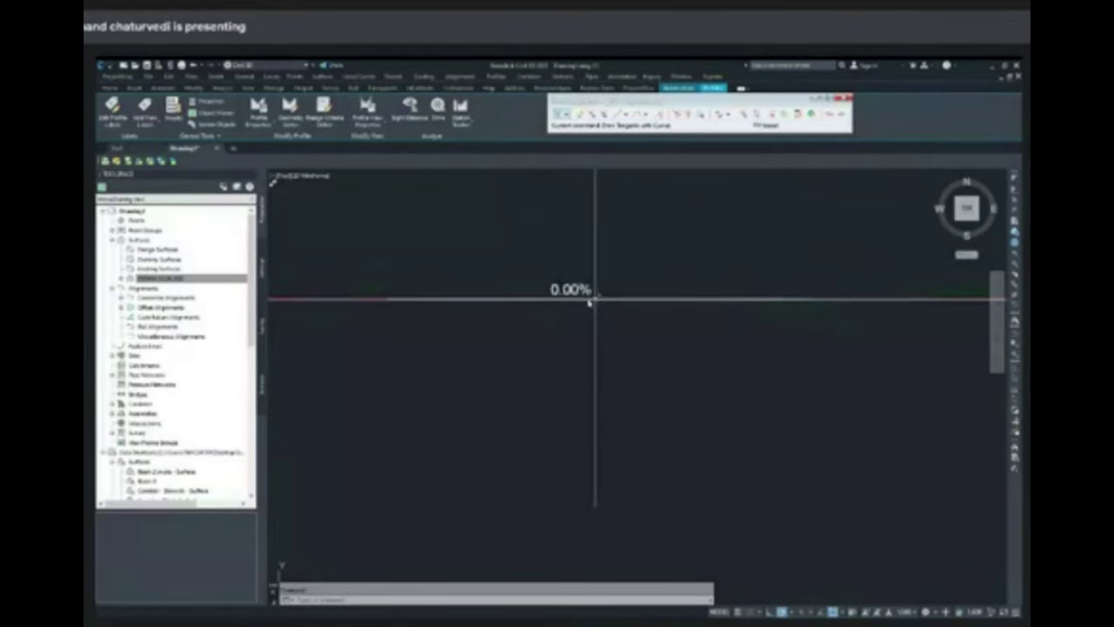
pyautogui.scroll(-2, 707, 328)
pyautogui.moveTo(823, 320); pyautogui.dragTo(525, 340, button='middle')
pyautogui.scroll(4, 758, 323)
pyautogui.scroll(-4, 694, 338)
pyautogui.scroll(-3, 696, 341)
pyautogui.scroll(5, 679, 356)
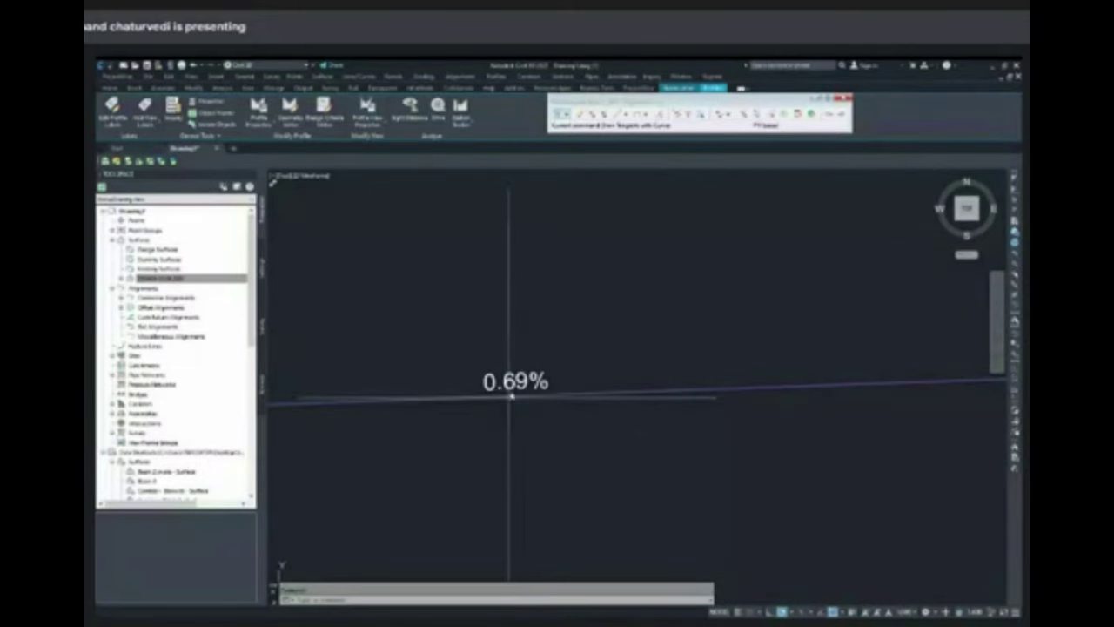
pyautogui.scroll(-2, 510, 398)
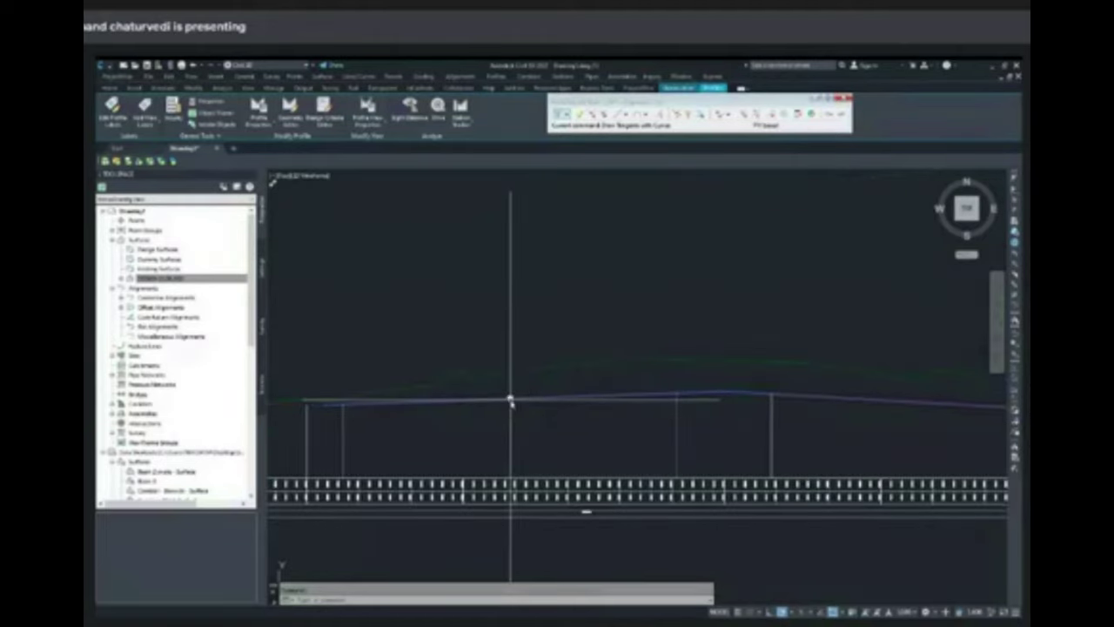
pyautogui.scroll(-2, 580, 355)
pyautogui.scroll(-2, 548, 352)
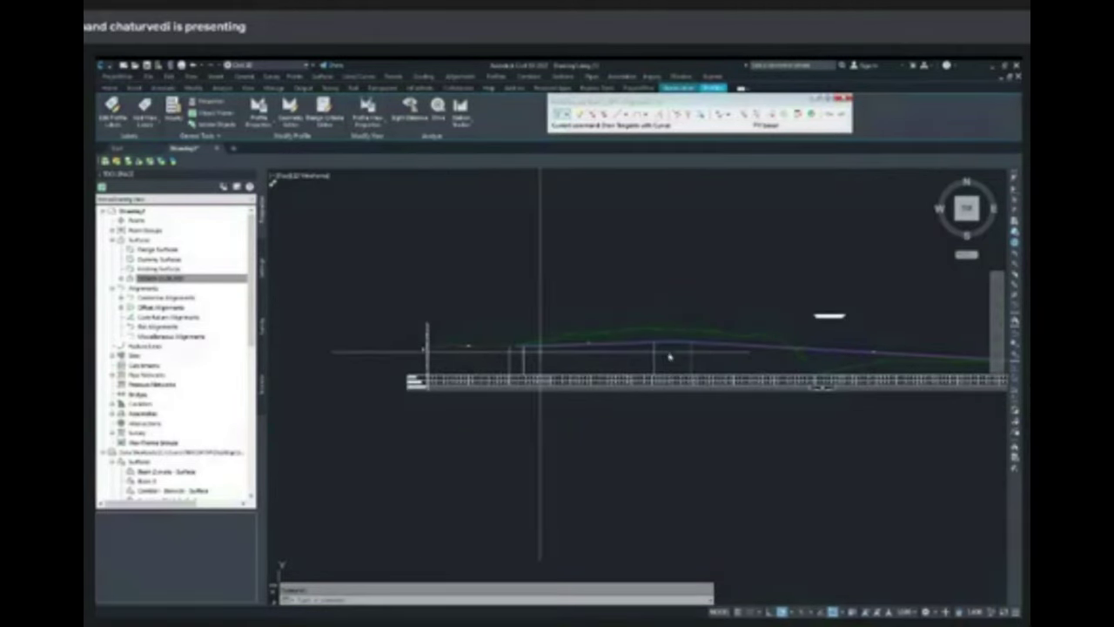
# Create an assembly with the default name, type and styles, placing its baseline in the empty area below the profile view
pyautogui.scroll(-1, 688, 342)
pyautogui.scroll(-5, 478, 328)
pyautogui.moveTo(439, 343); pyautogui.dragTo(517, 302, button='middle')
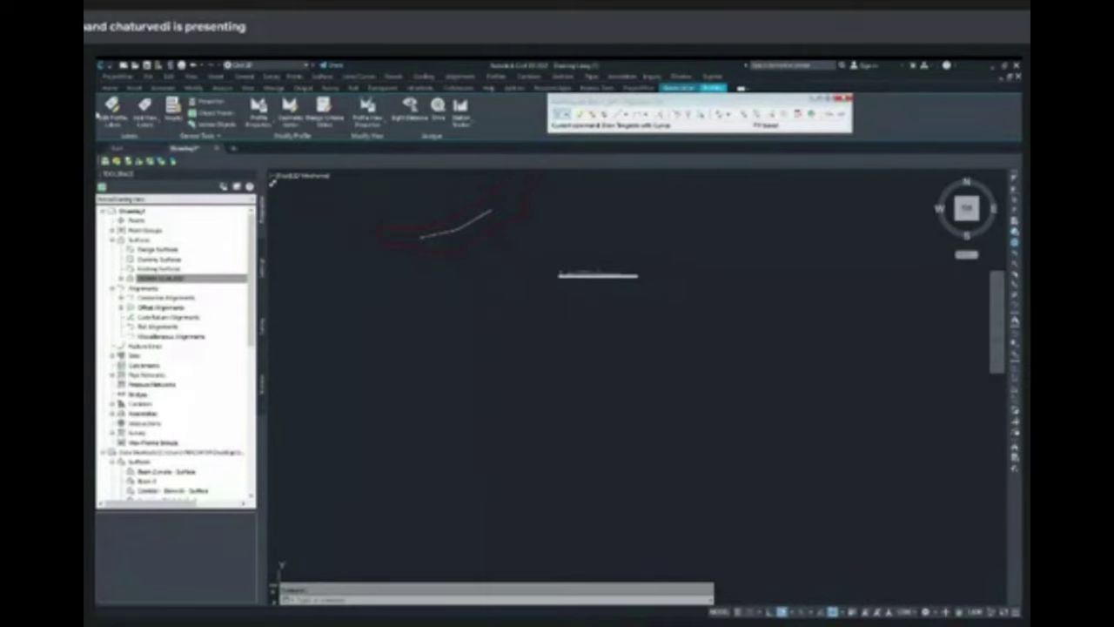
pyautogui.click(106, 88)
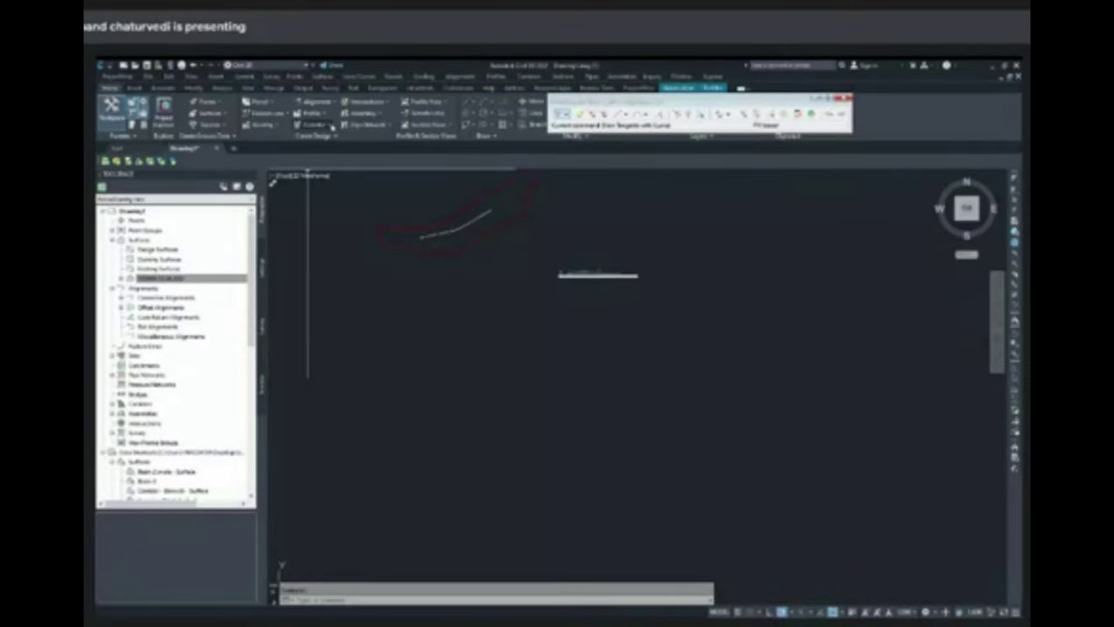
pyautogui.click(361, 118)
pyautogui.click(372, 129)
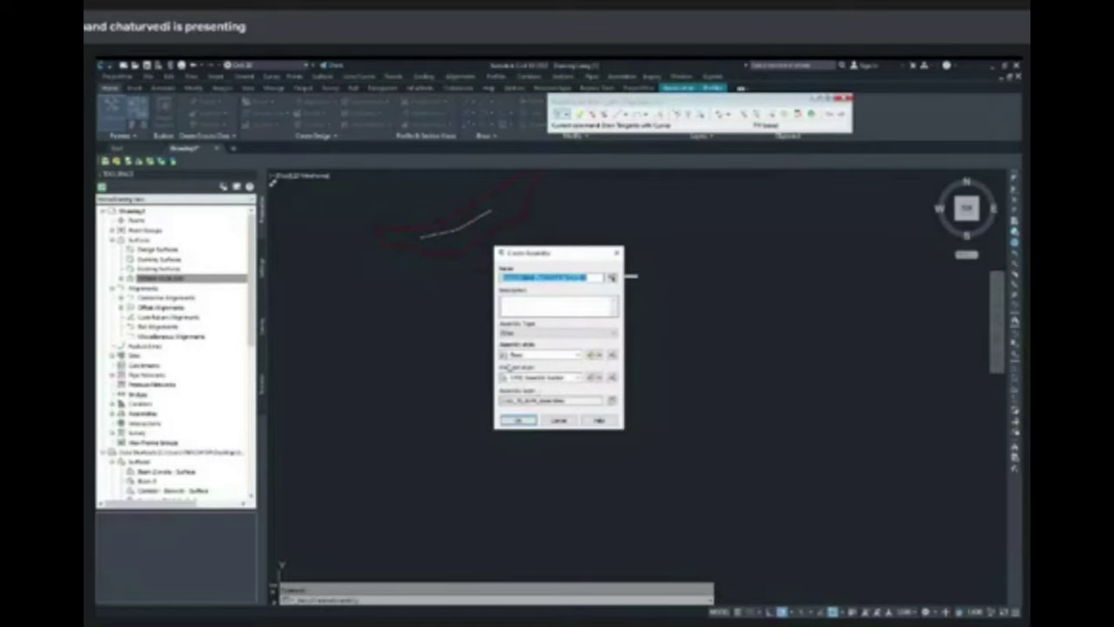
pyautogui.click(518, 422)
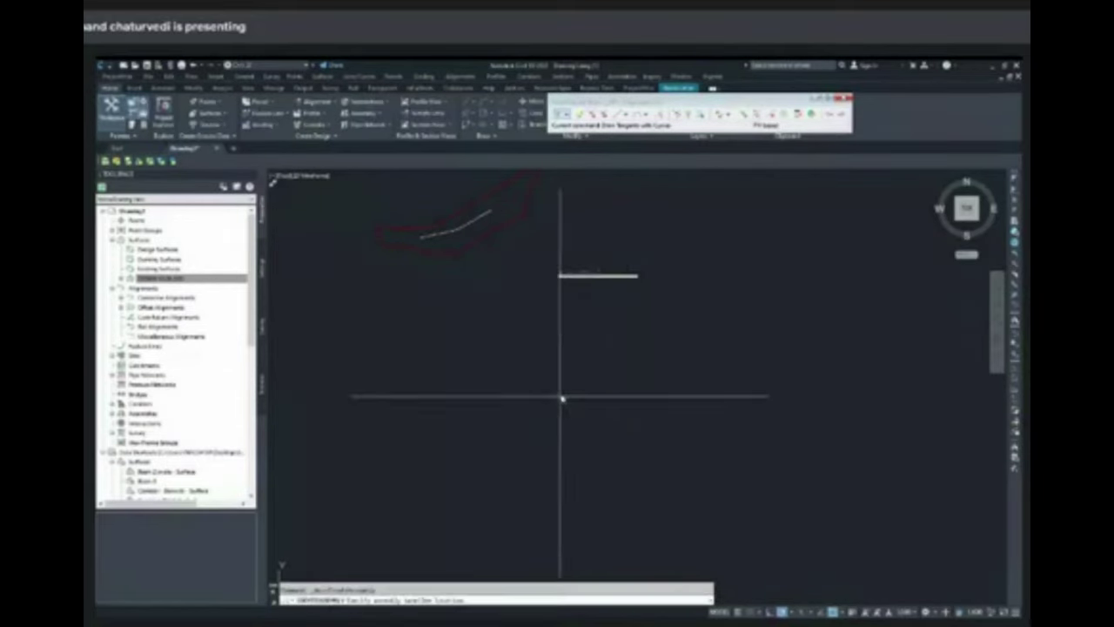
pyautogui.click(595, 339)
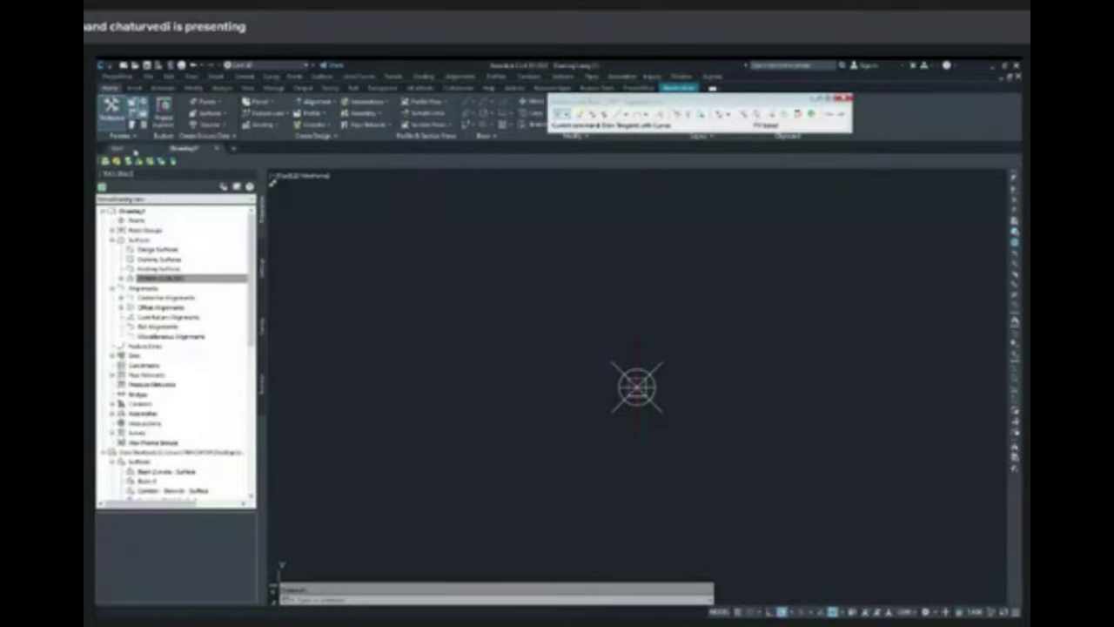
# Bring up the subassembly tool palettes, look through the DMRB road sections and display the Basic subassemblies
pyautogui.hotkey('ctrl', '3')
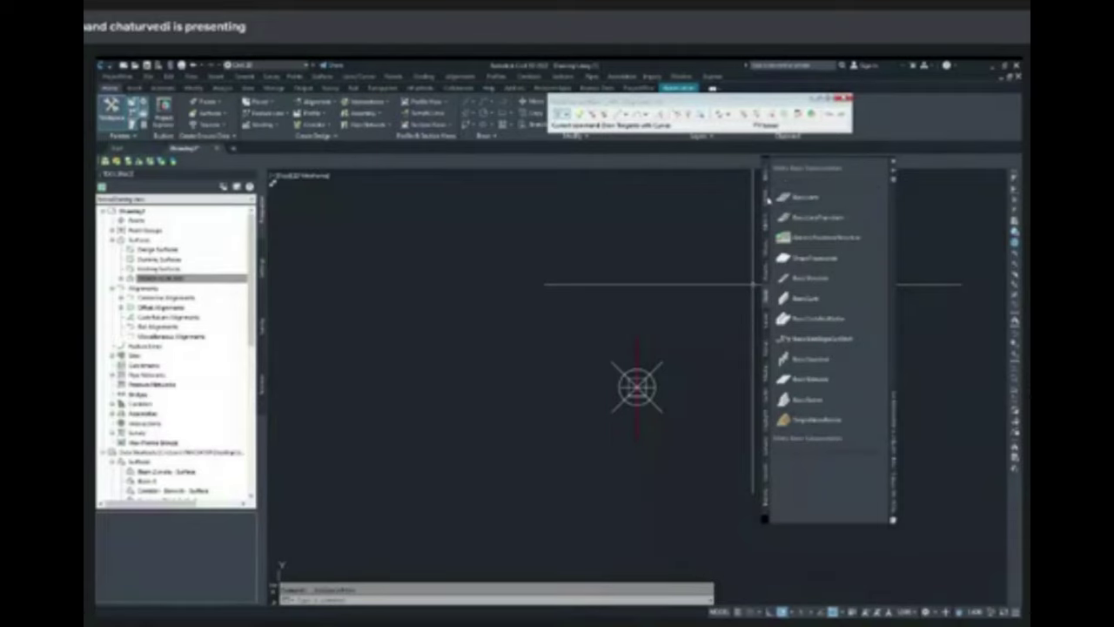
pyautogui.click(766, 198)
pyautogui.click(766, 223)
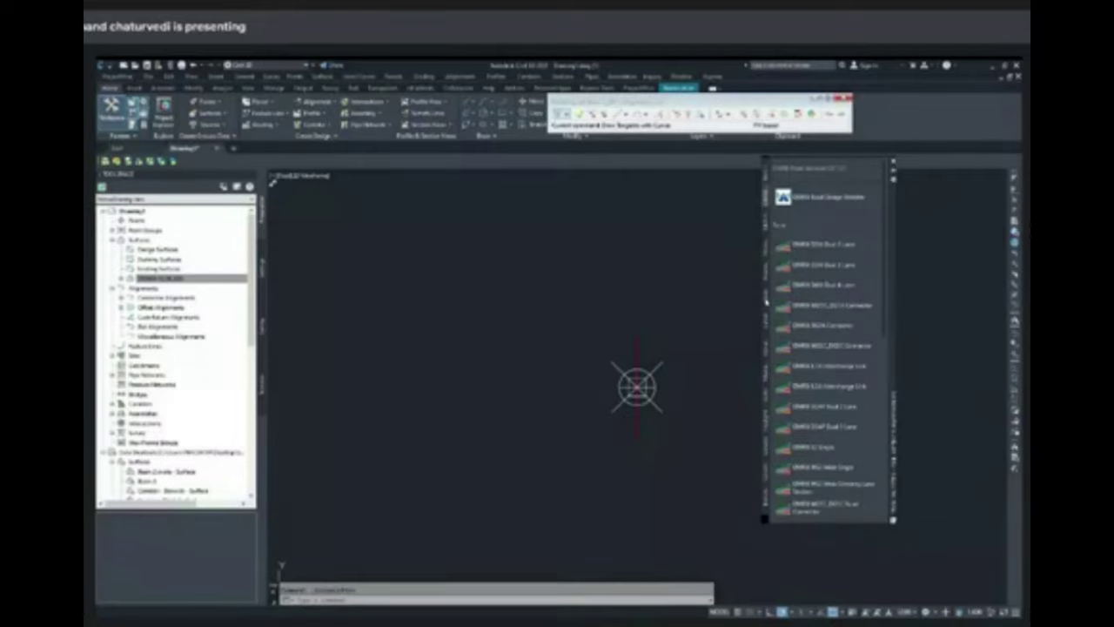
pyautogui.click(766, 300)
# Try to start placing the BasicLane subassembly on the new assembly
pyautogui.click(801, 197)
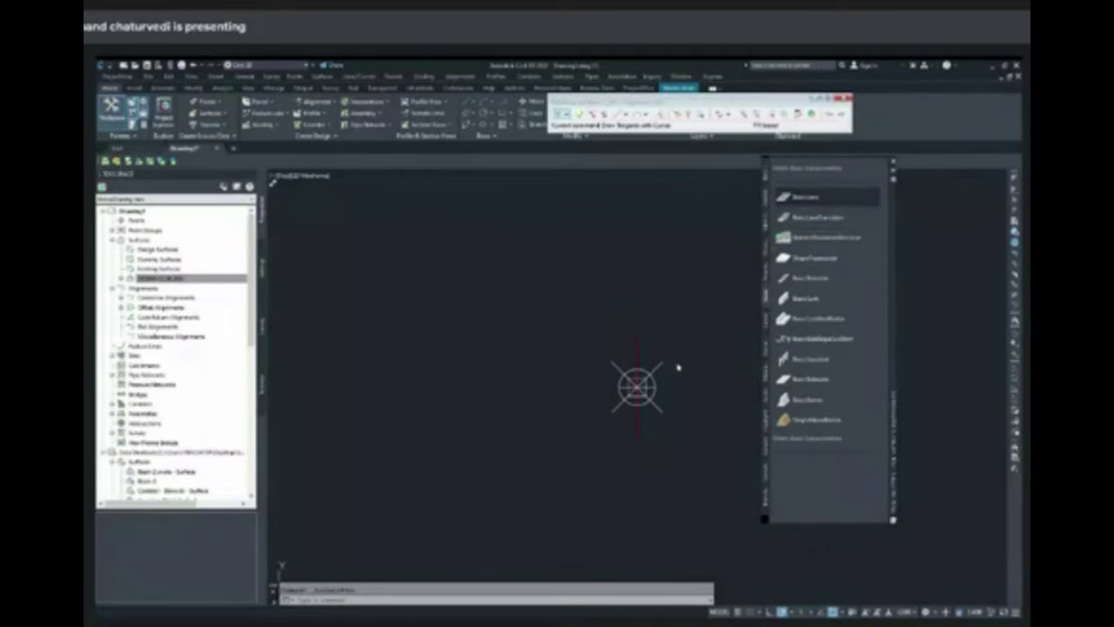
pyautogui.moveTo(668, 378); pyautogui.dragTo(434, 286, button='middle')
pyautogui.scroll(-4, 507, 307)
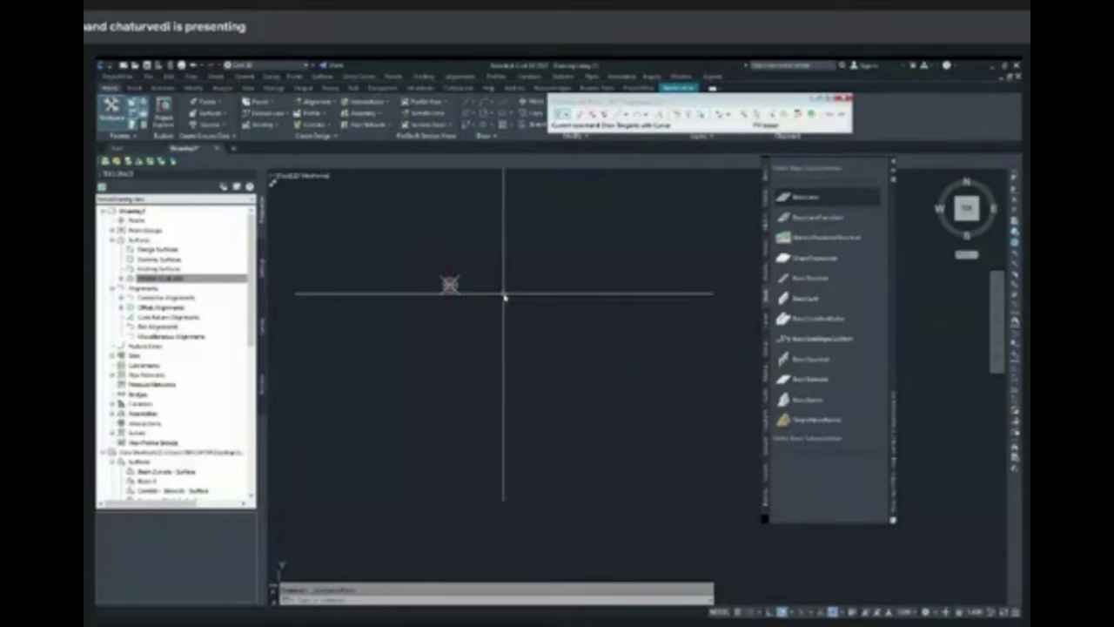
pyautogui.click(805, 197)
pyautogui.scroll(4, 464, 290)
pyautogui.moveTo(463, 289); pyautogui.dragTo(565, 311, button='middle')
pyautogui.scroll(2, 567, 310)
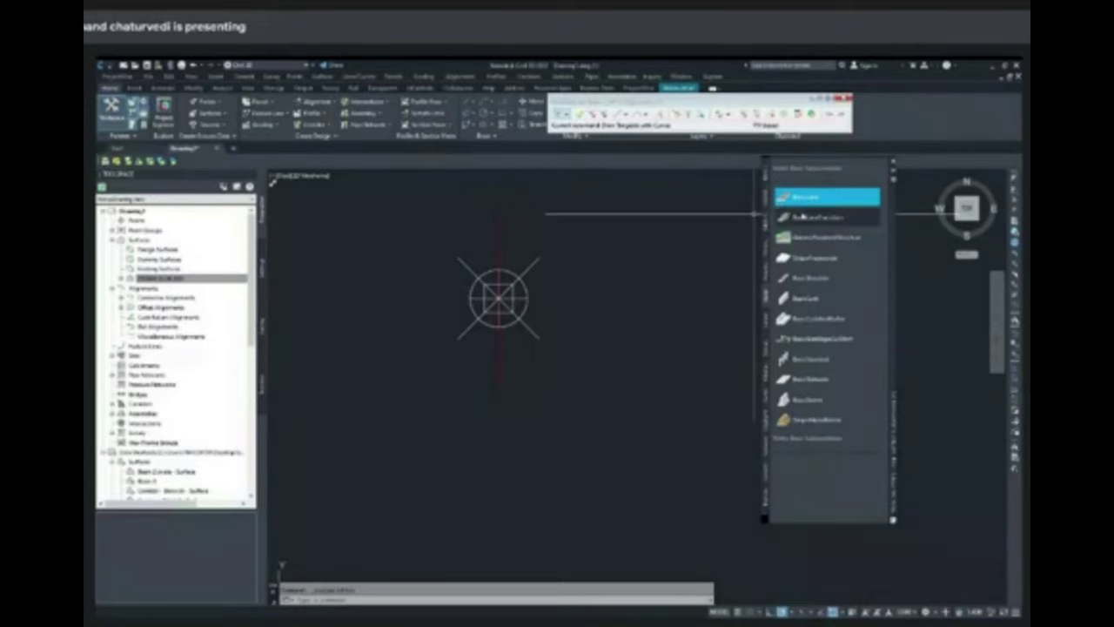
pyautogui.click(783, 200)
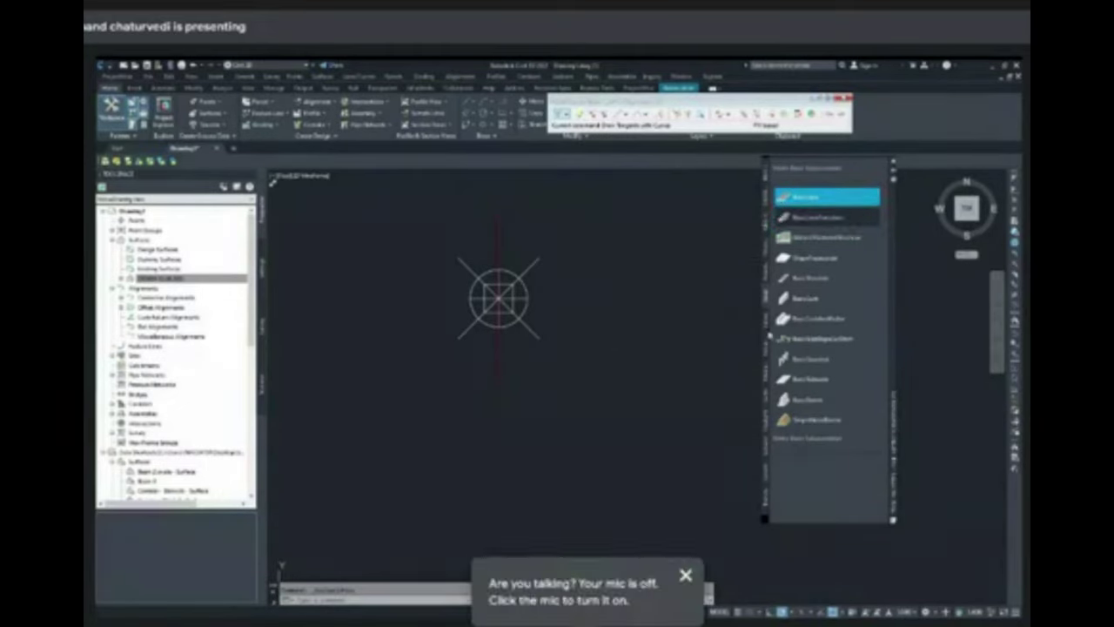
pyautogui.hotkey('ctrl', 'd')
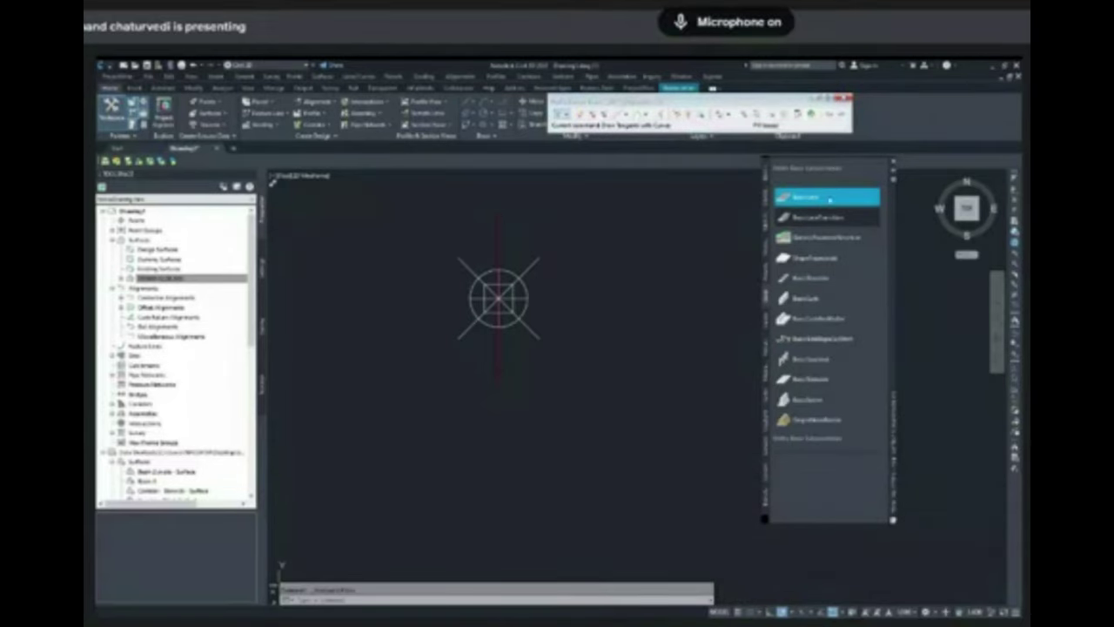
pyautogui.click(799, 204)
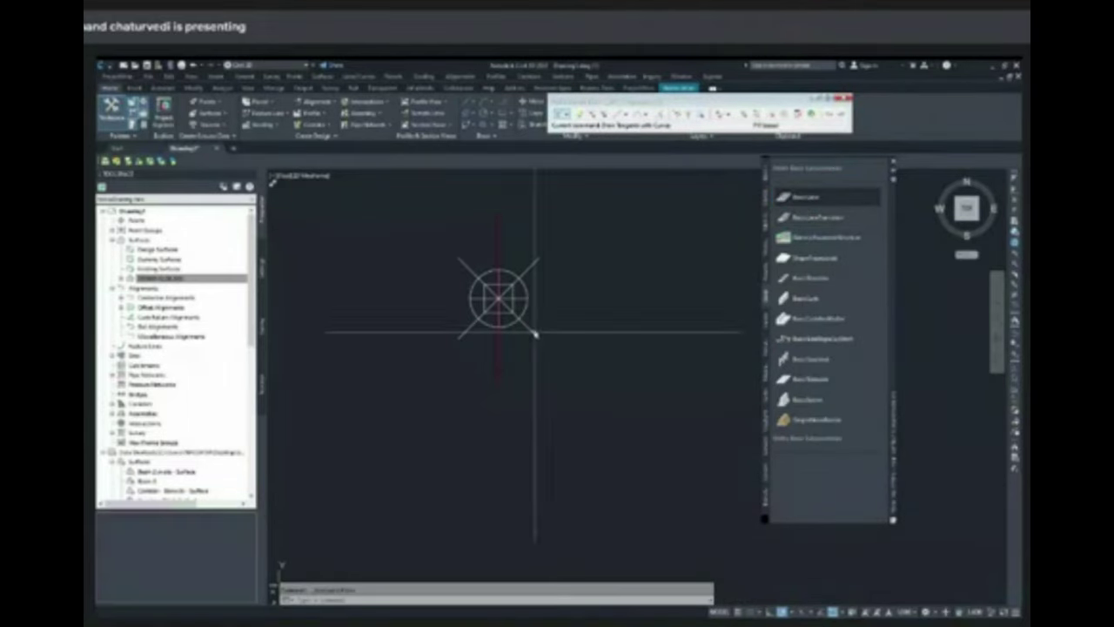
pyautogui.hotkey('ctrl', 'd')
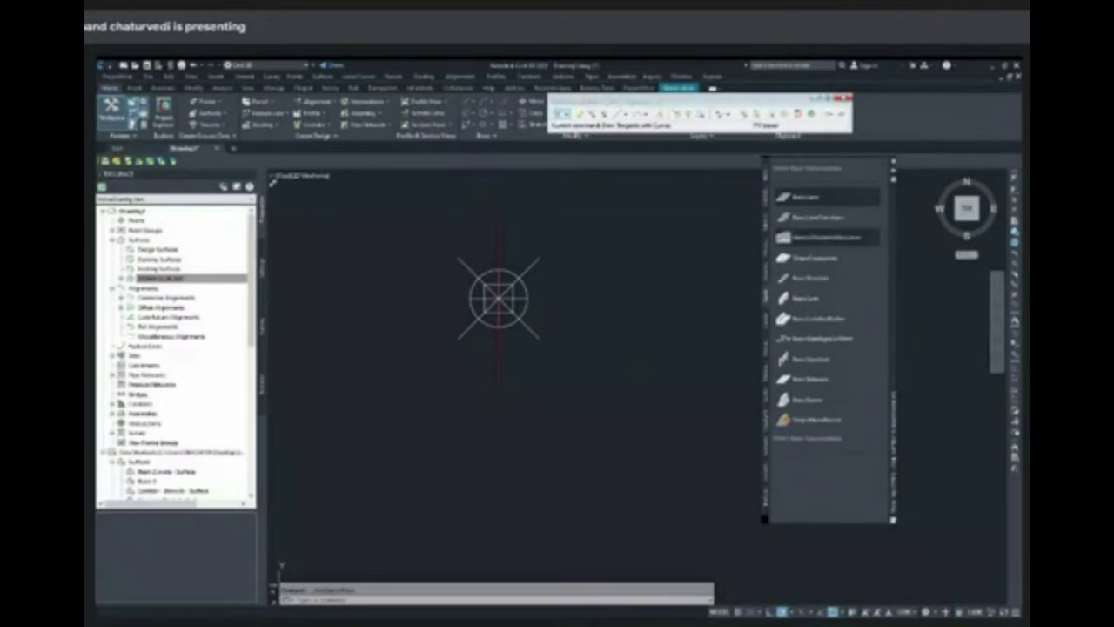
# Try to attach the BasicLane subassembly by picking the marker on the assembly baseline
pyautogui.click(791, 198)
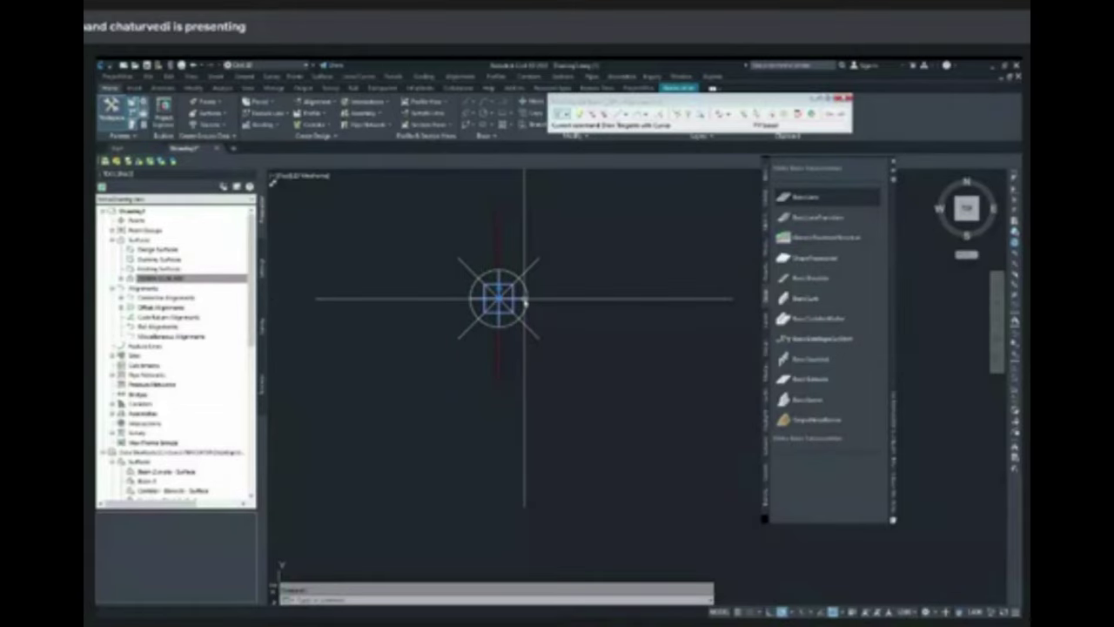
pyautogui.click(525, 301)
pyautogui.scroll(-2, 646, 291)
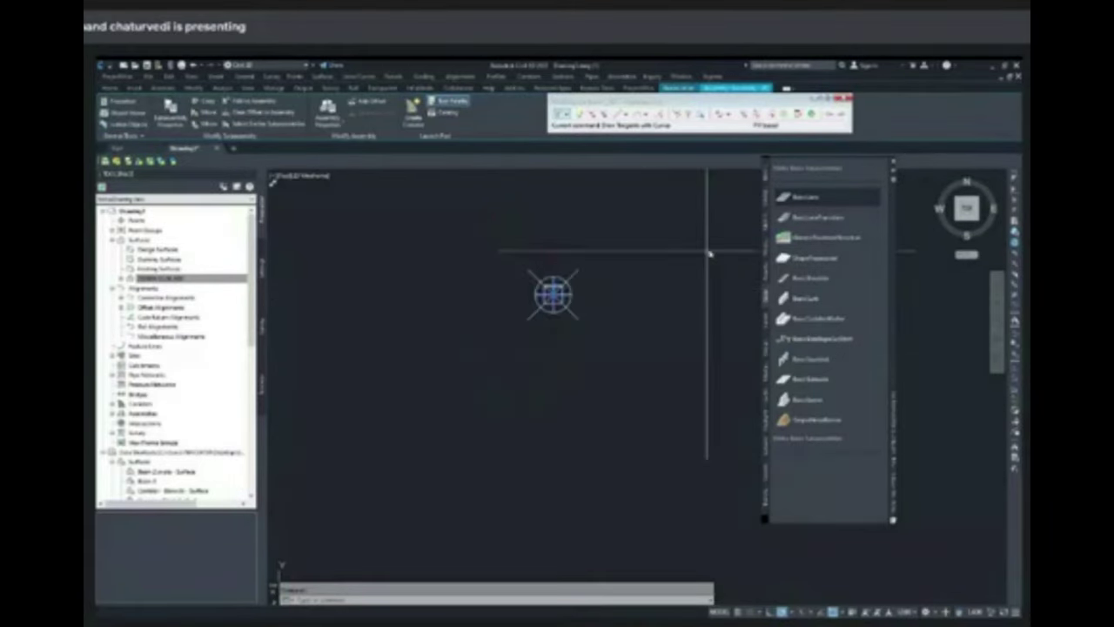
pyautogui.scroll(2, 711, 247)
pyautogui.click(800, 200)
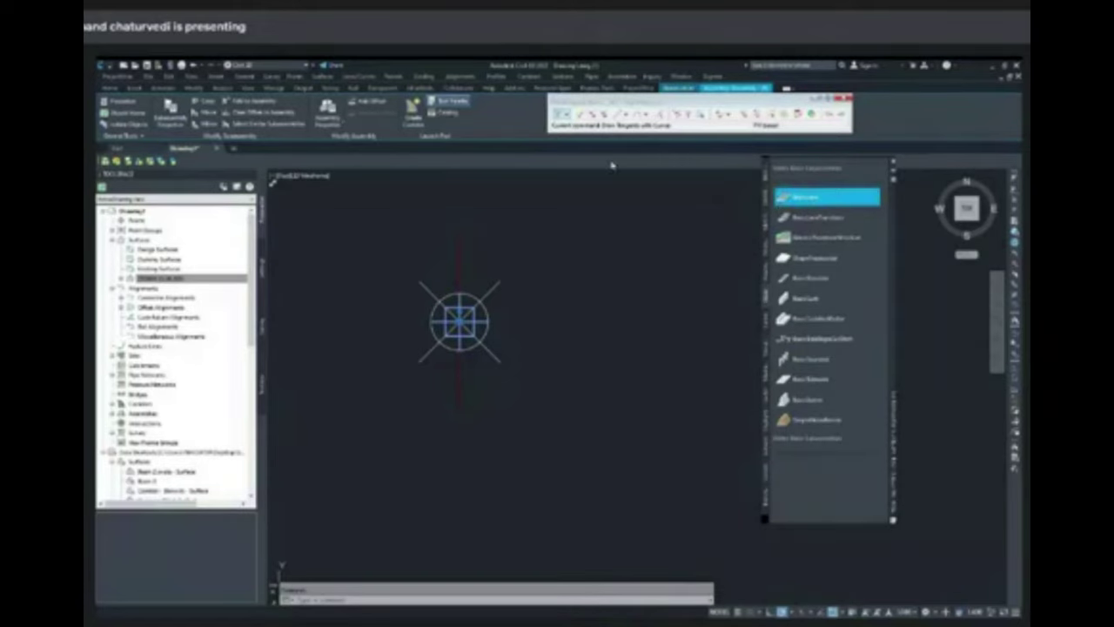
# Close the profile layout tools, clear the assembly selection and keep the Basic subassemblies displayed
pyautogui.click(843, 100)
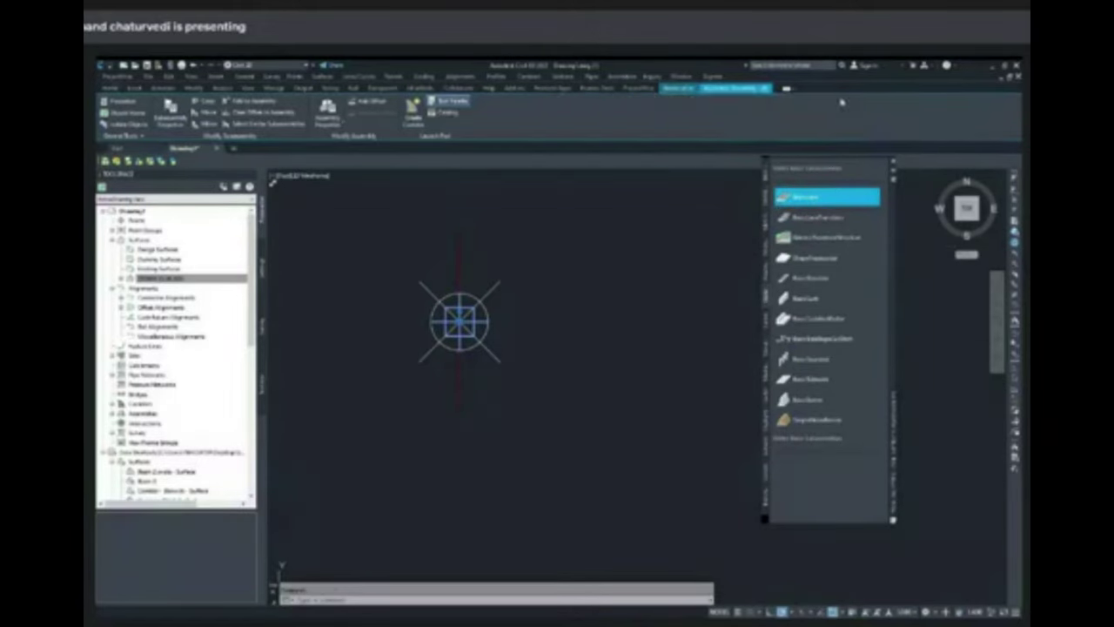
pyautogui.press('Escape')
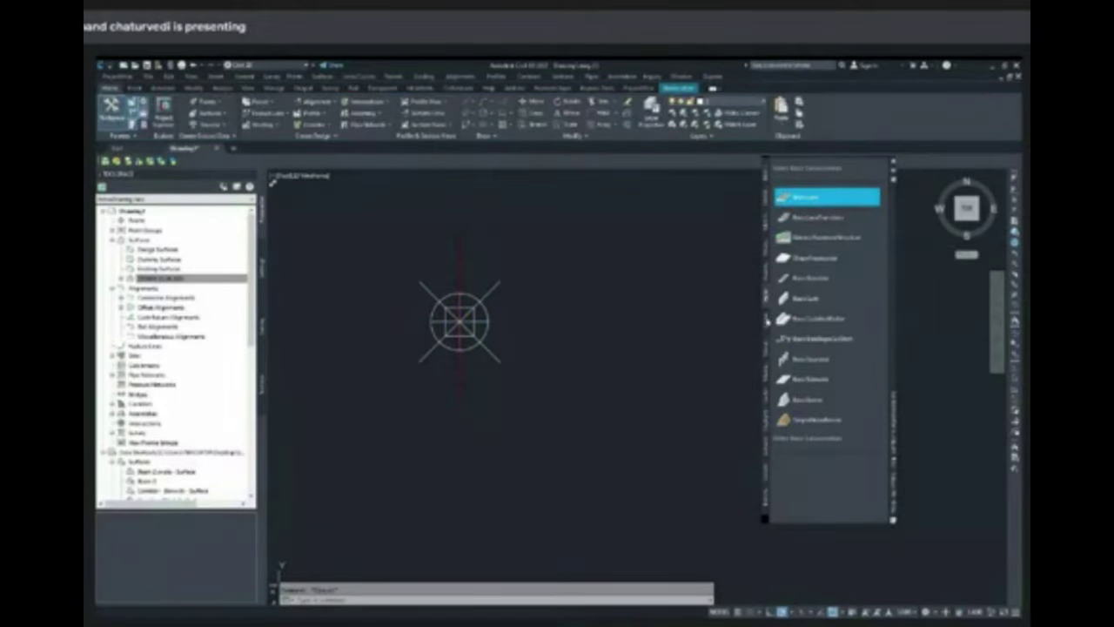
pyautogui.click(767, 322)
pyautogui.click(767, 301)
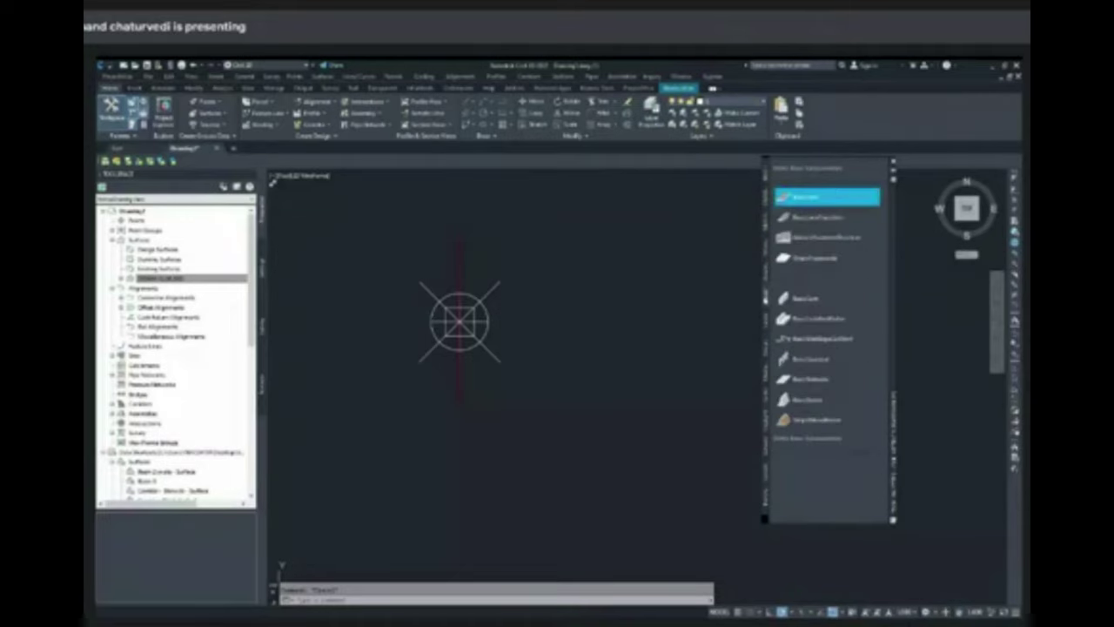
# Try again to insert the BasicLane subassembly beside the assembly's baseline marker
pyautogui.click(797, 199)
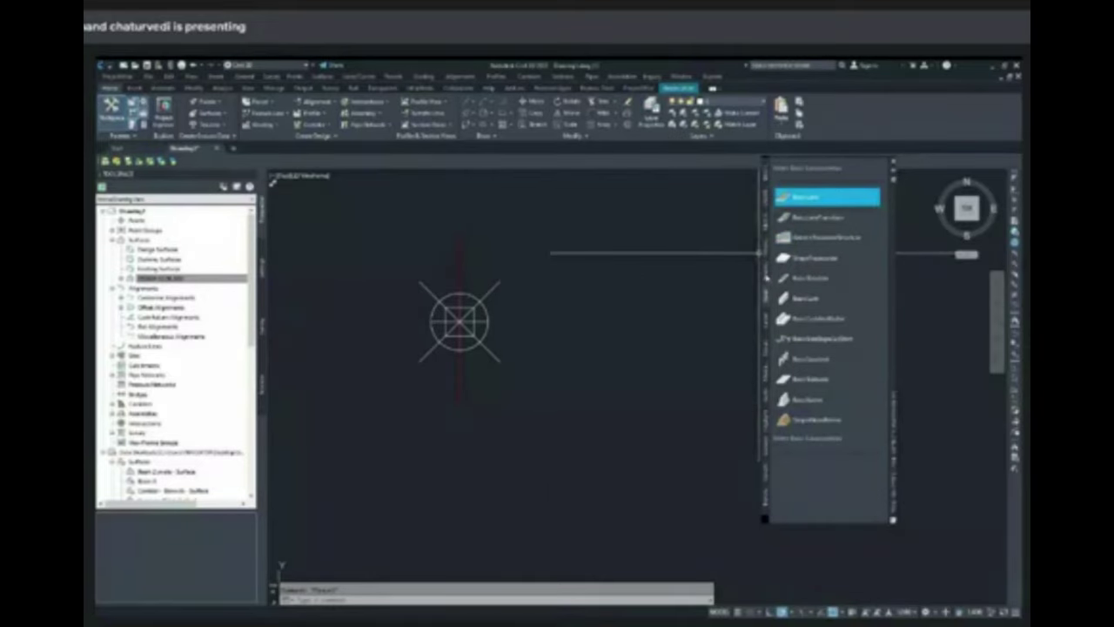
pyautogui.click(766, 275)
pyautogui.click(766, 297)
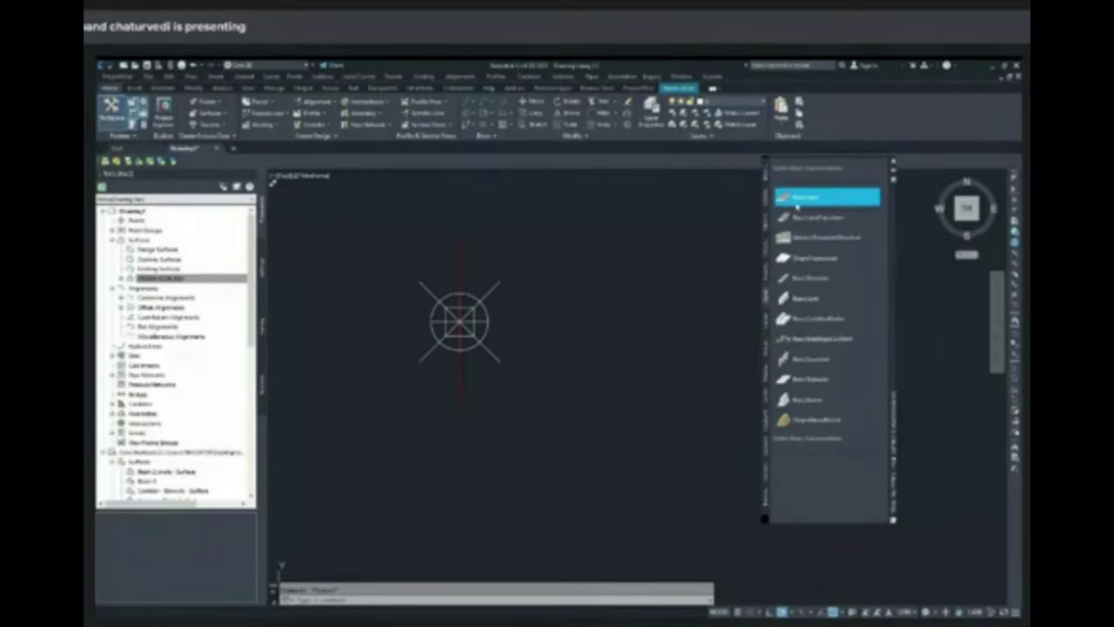
pyautogui.click(485, 323)
pyautogui.click(496, 323)
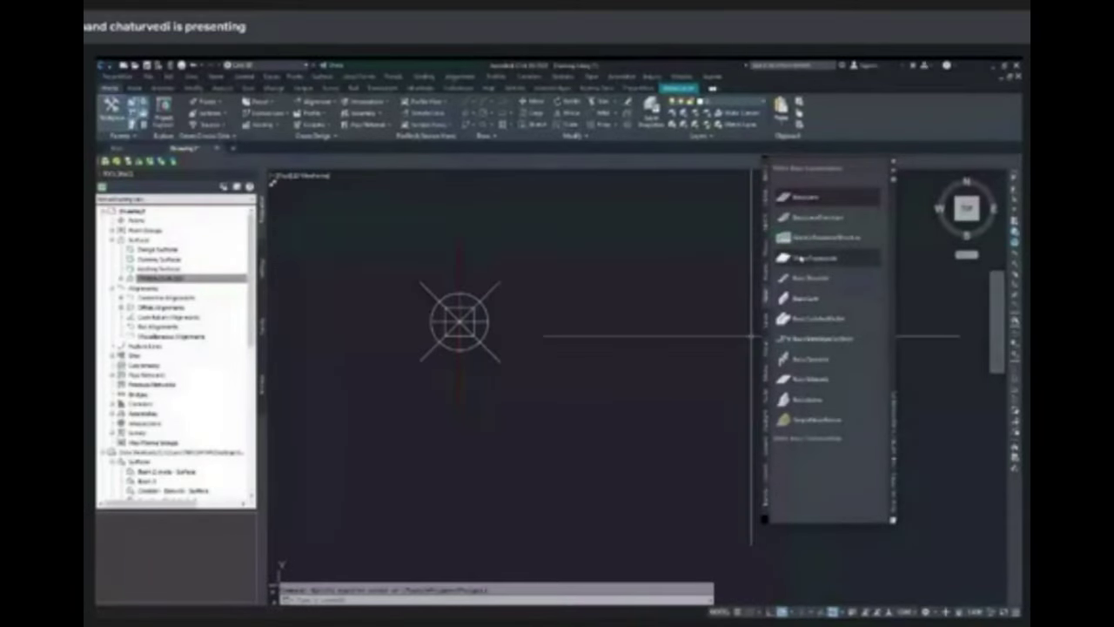
# Retry BasicLane on the assembly marker, and try the BasicLaneTransition and ShapeTrapezoidal subassemblies as alternatives
pyautogui.click(803, 198)
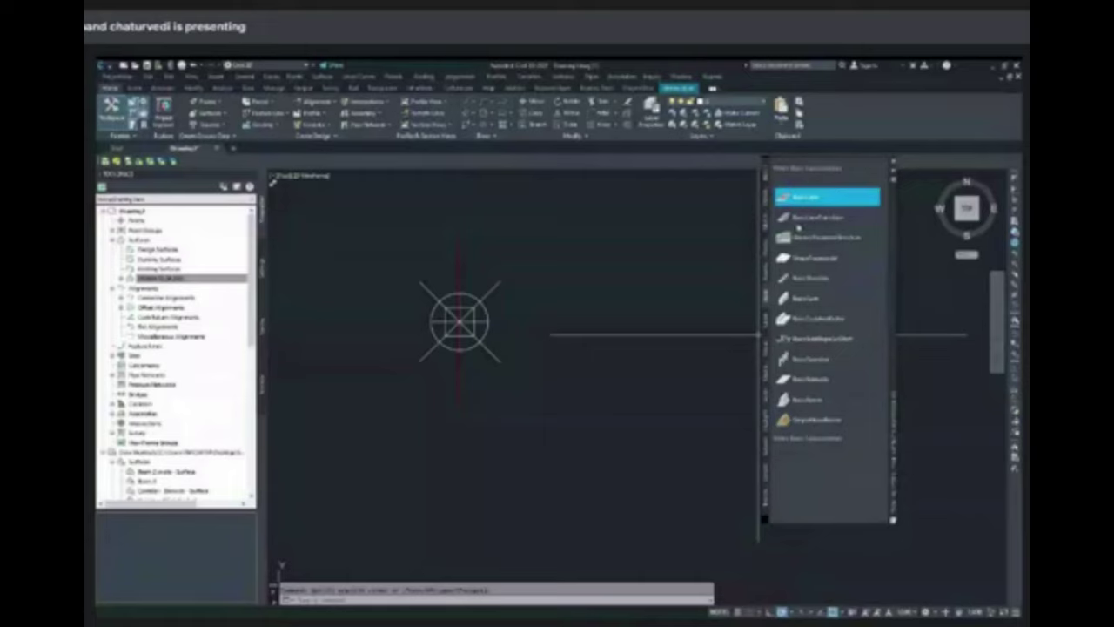
pyautogui.click(806, 202)
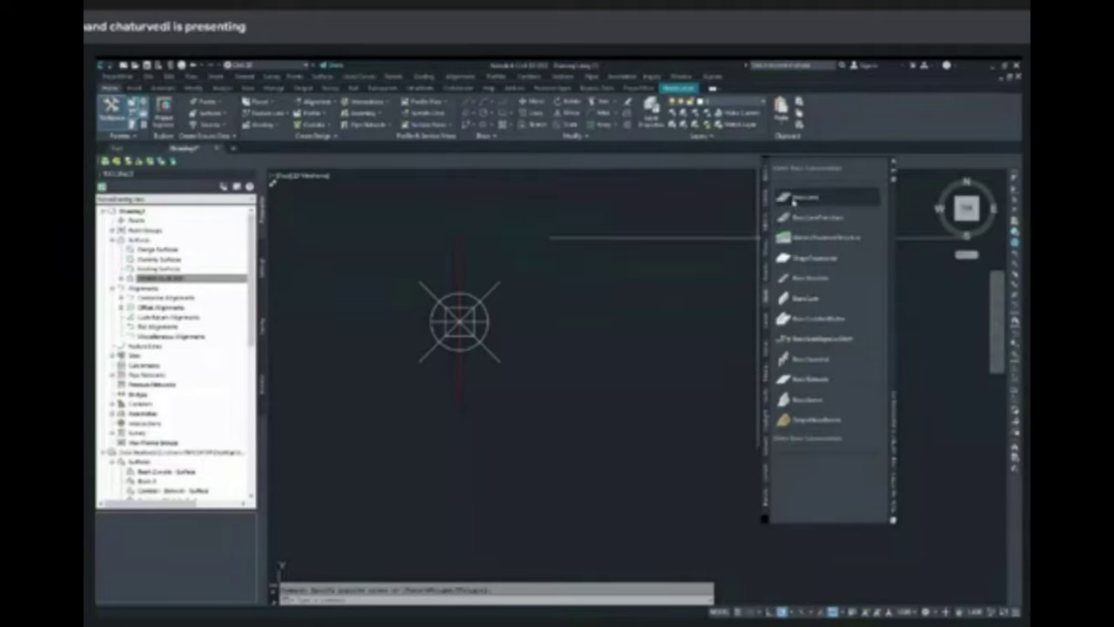
pyautogui.click(797, 199)
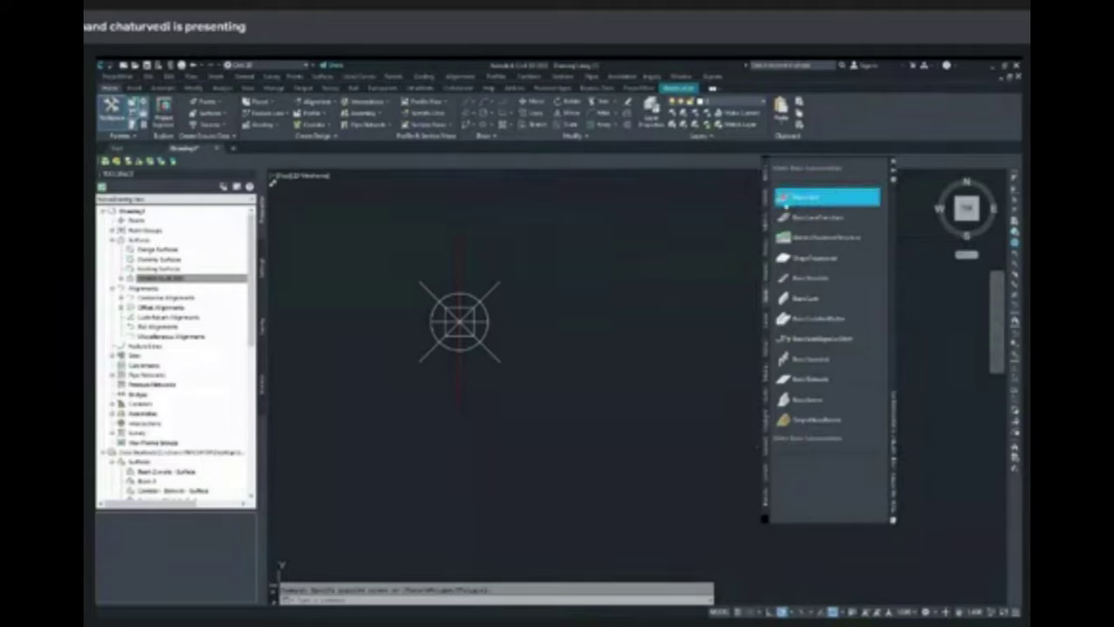
pyautogui.click(486, 322)
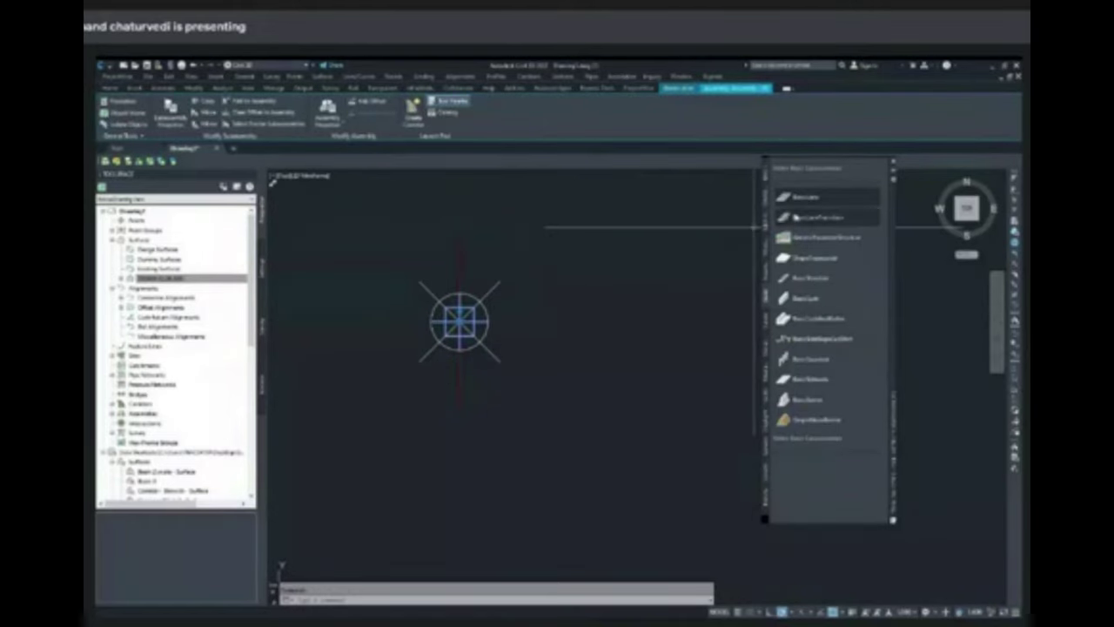
pyautogui.click(797, 218)
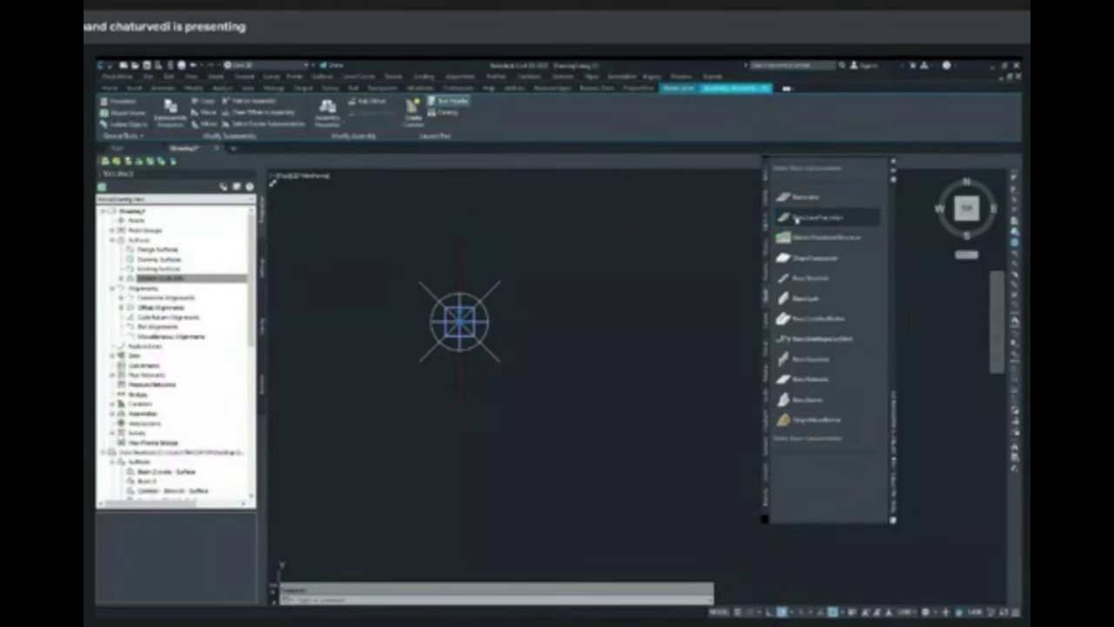
pyautogui.click(798, 256)
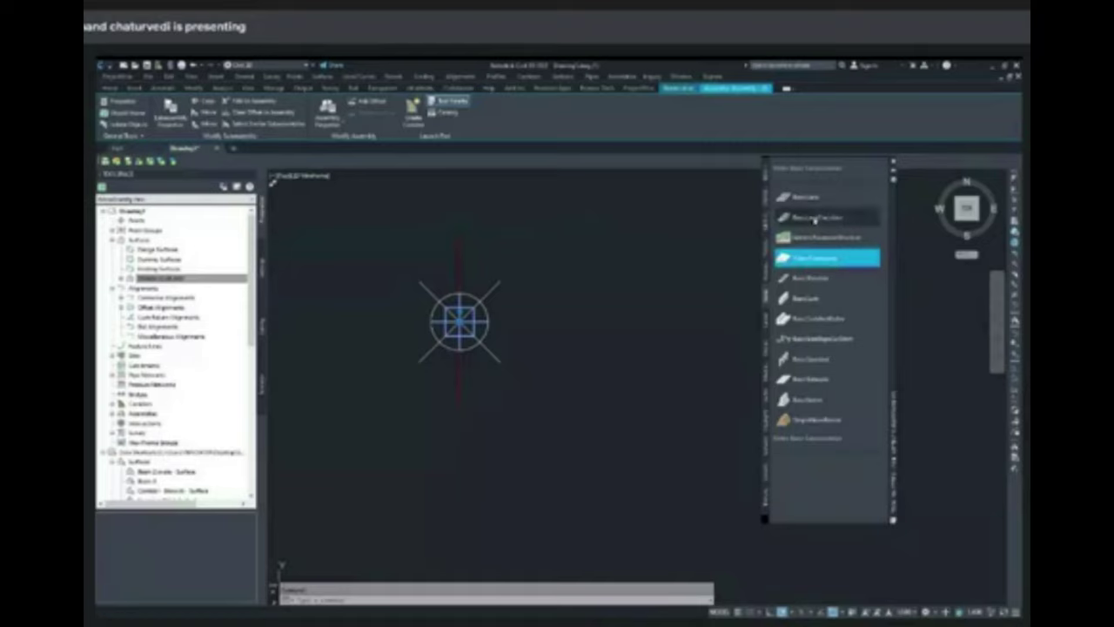
# Close the subassembly tool palettes and bring back the Home commands
pyautogui.click(896, 164)
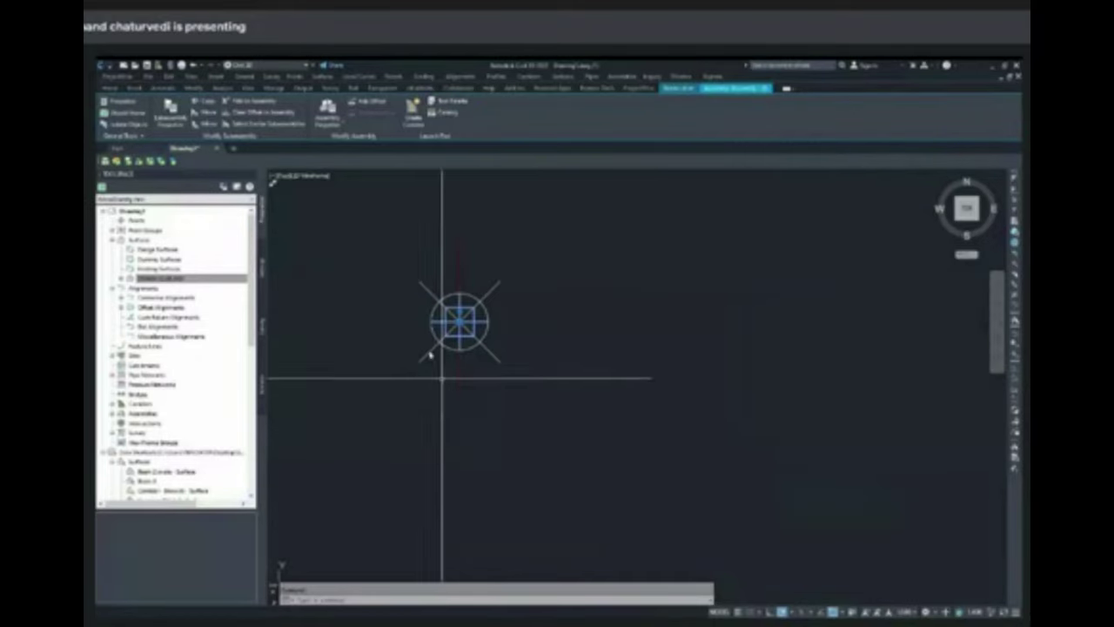
pyautogui.scroll(-3, 429, 339)
pyautogui.moveTo(490, 328); pyautogui.dragTo(563, 315, button='middle')
pyautogui.scroll(2, 463, 327)
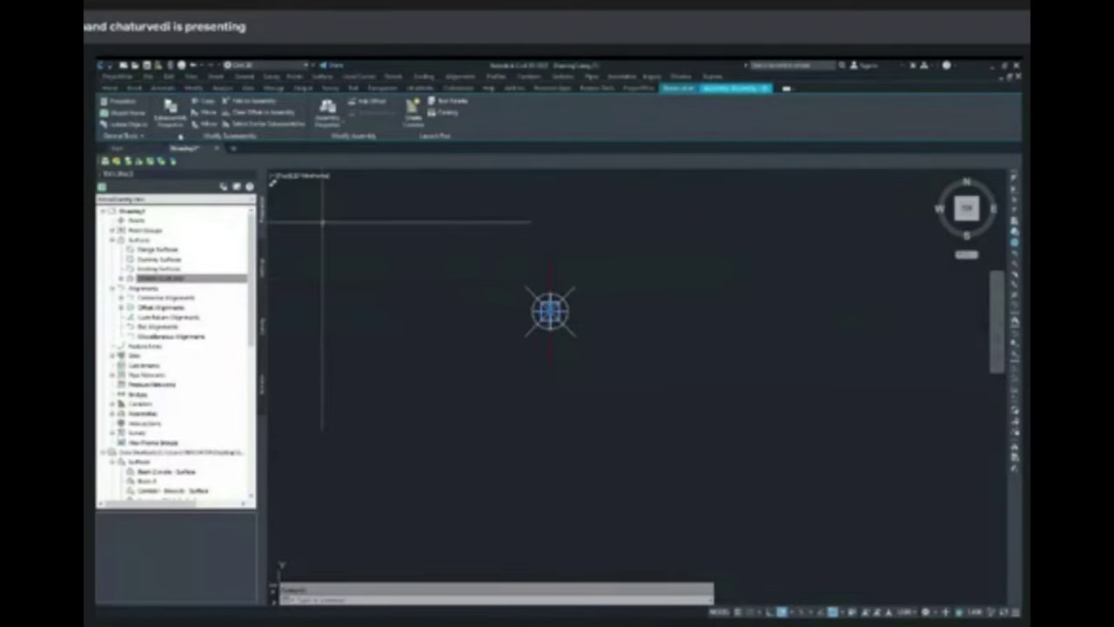
pyautogui.click(111, 87)
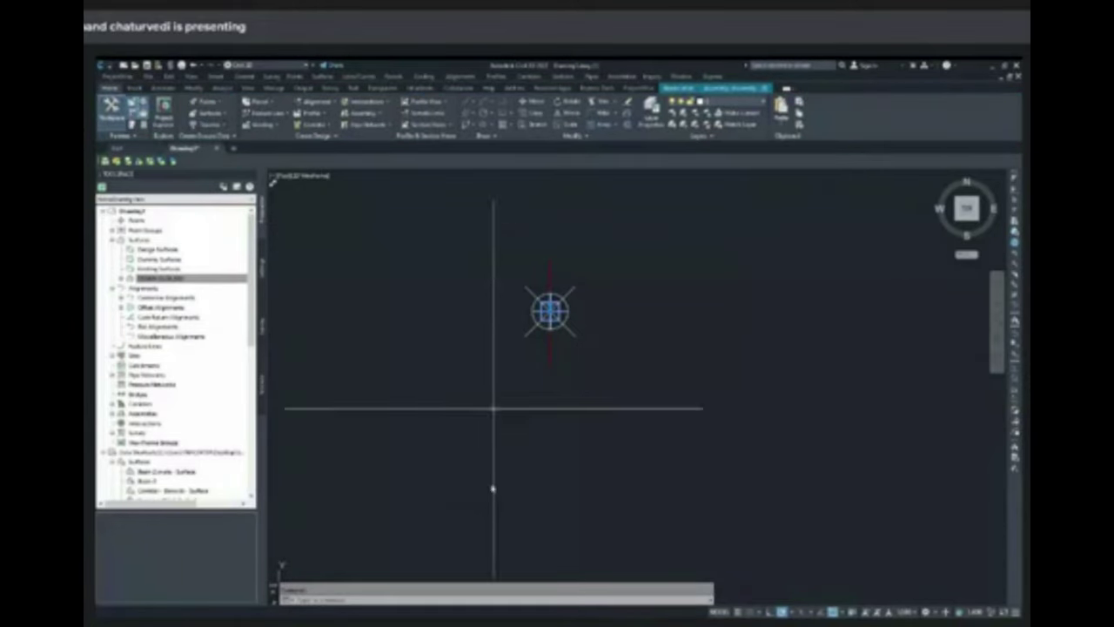
# Select the assembly by its vertical baseline to bring up the assembly commands
pyautogui.click(560, 365)
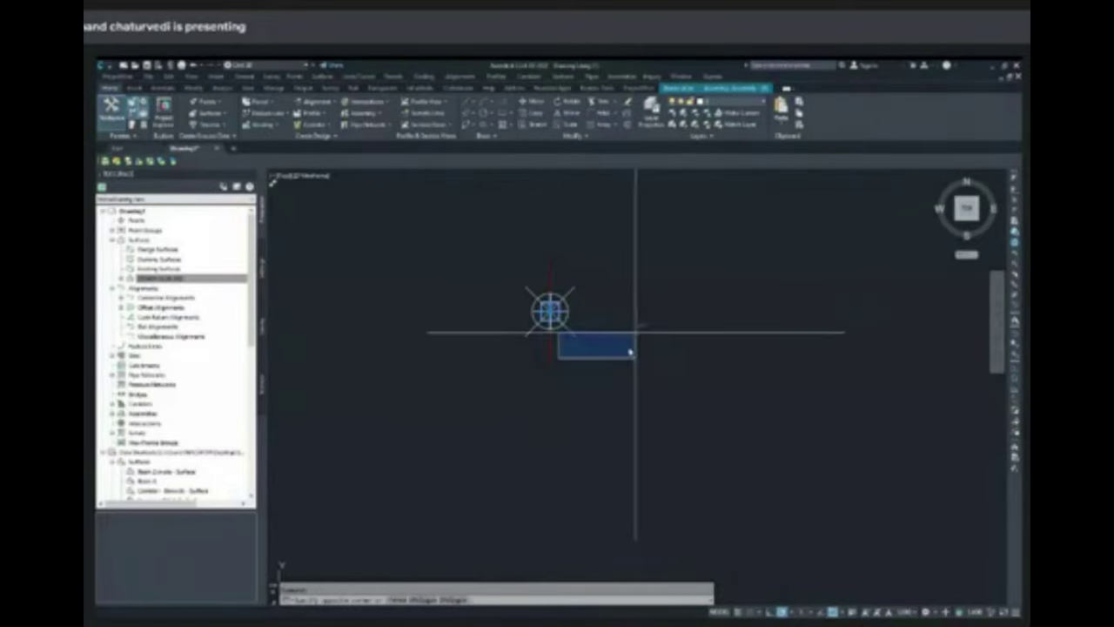
pyautogui.click(624, 358)
pyautogui.click(588, 391)
pyautogui.click(935, 170)
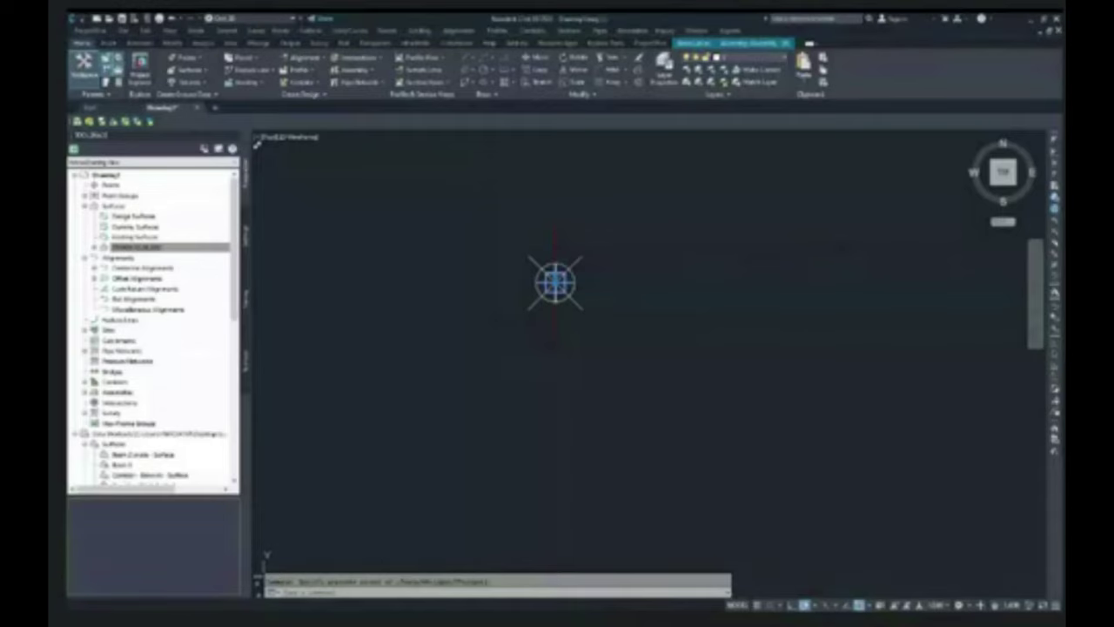
pyautogui.click(555, 319)
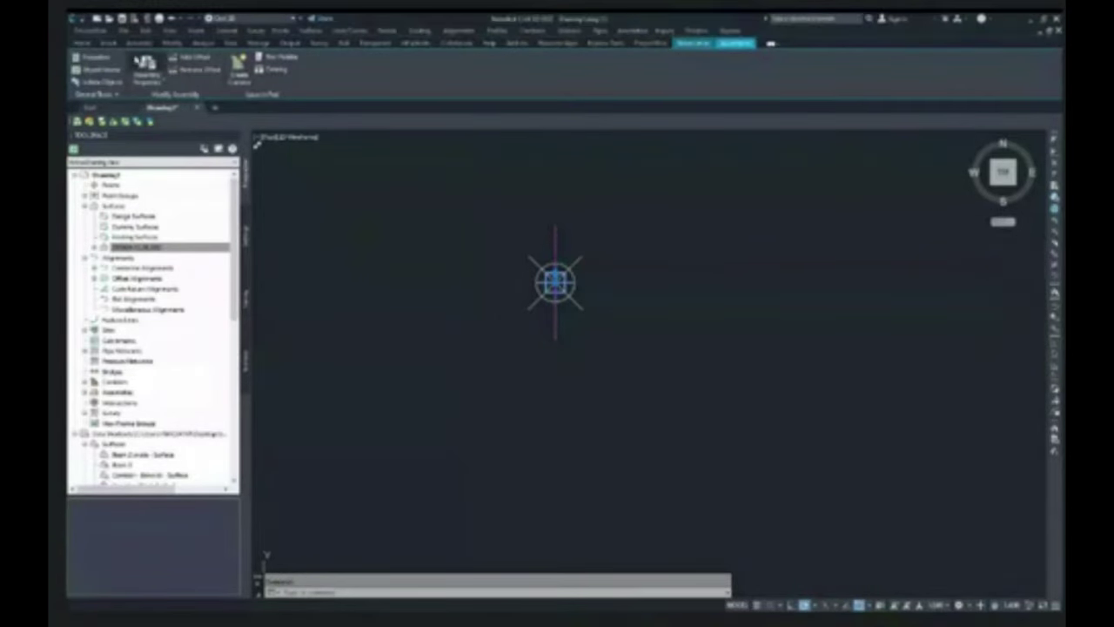
pyautogui.click(565, 486)
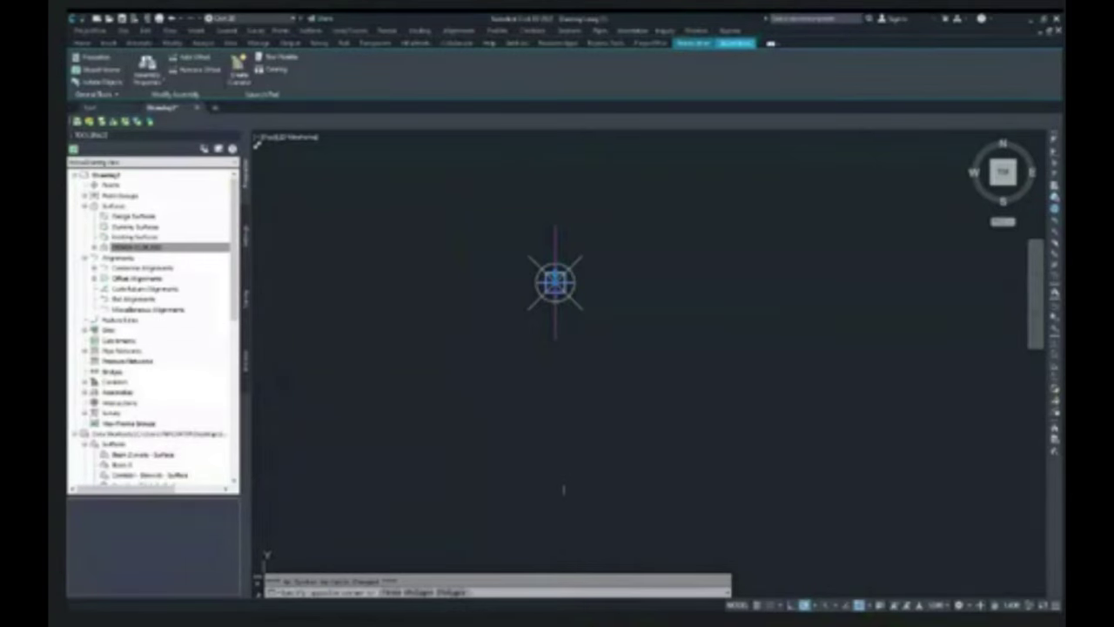